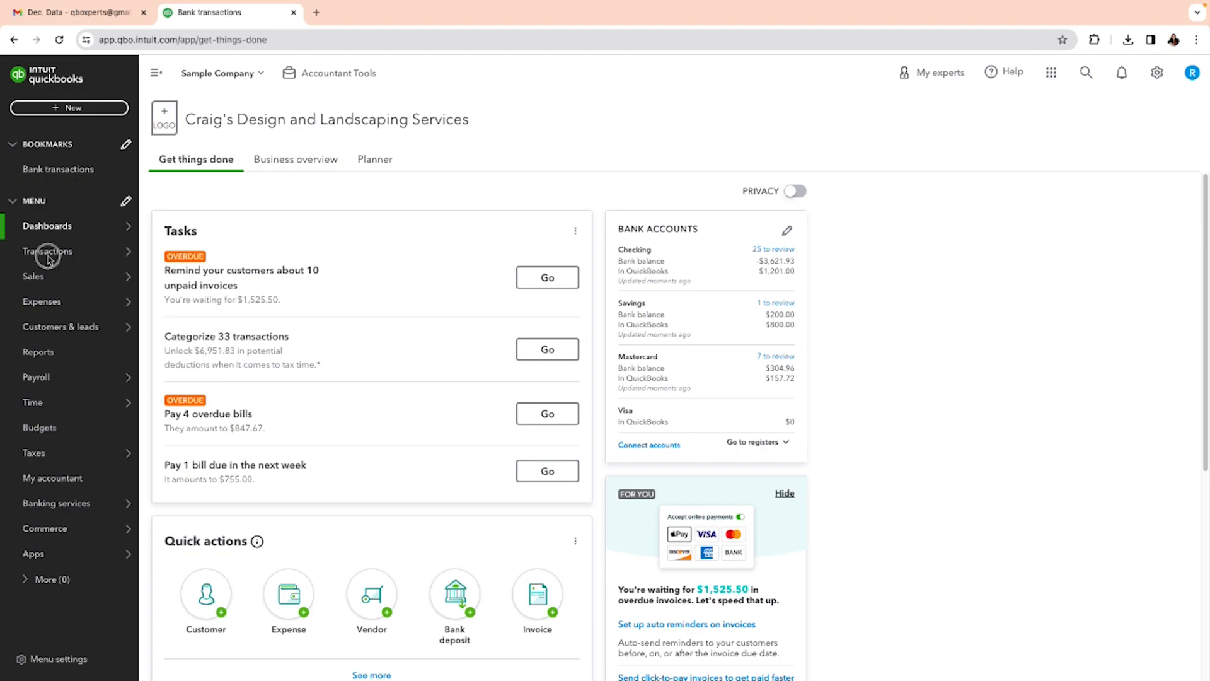
- Open the bank transactions page
{"action": "mouse_move", "coordinate": [48, 251]}
{"action": "left_click", "coordinate": [161, 252]}
{"action": "mouse_move", "coordinate": [78, 310]}
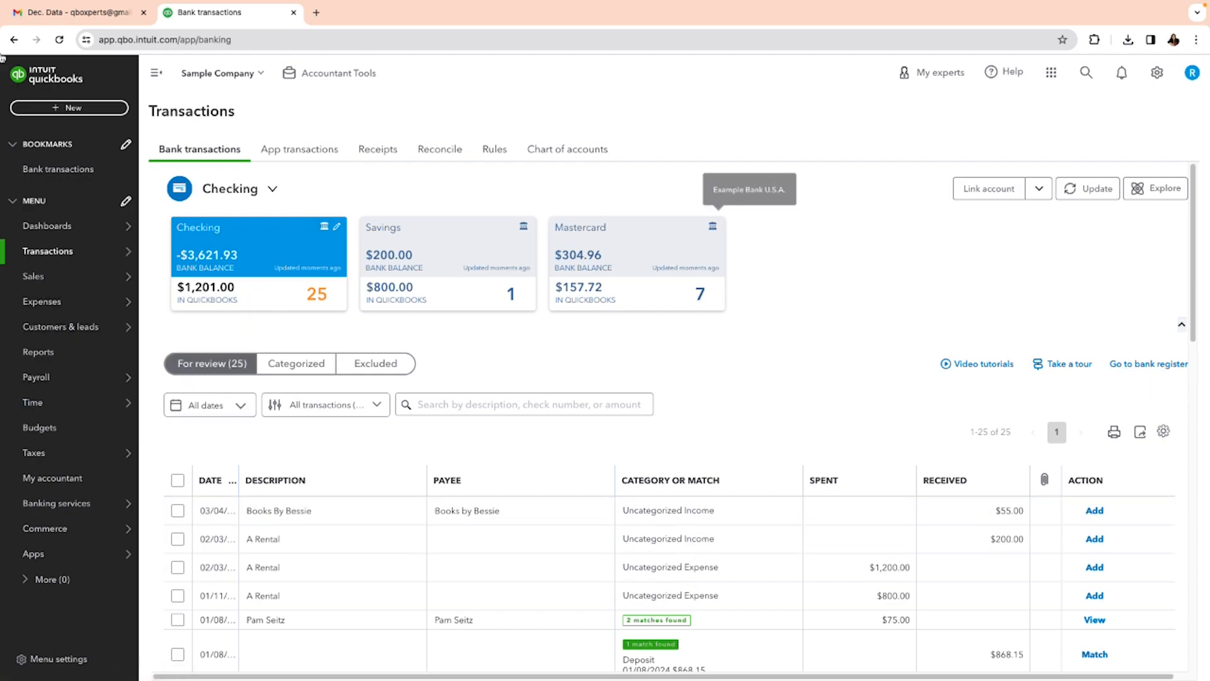
- Create a new sales receipt for the customer Amy's Bird Sanctuary
{"action": "left_click", "coordinate": [65, 116]}
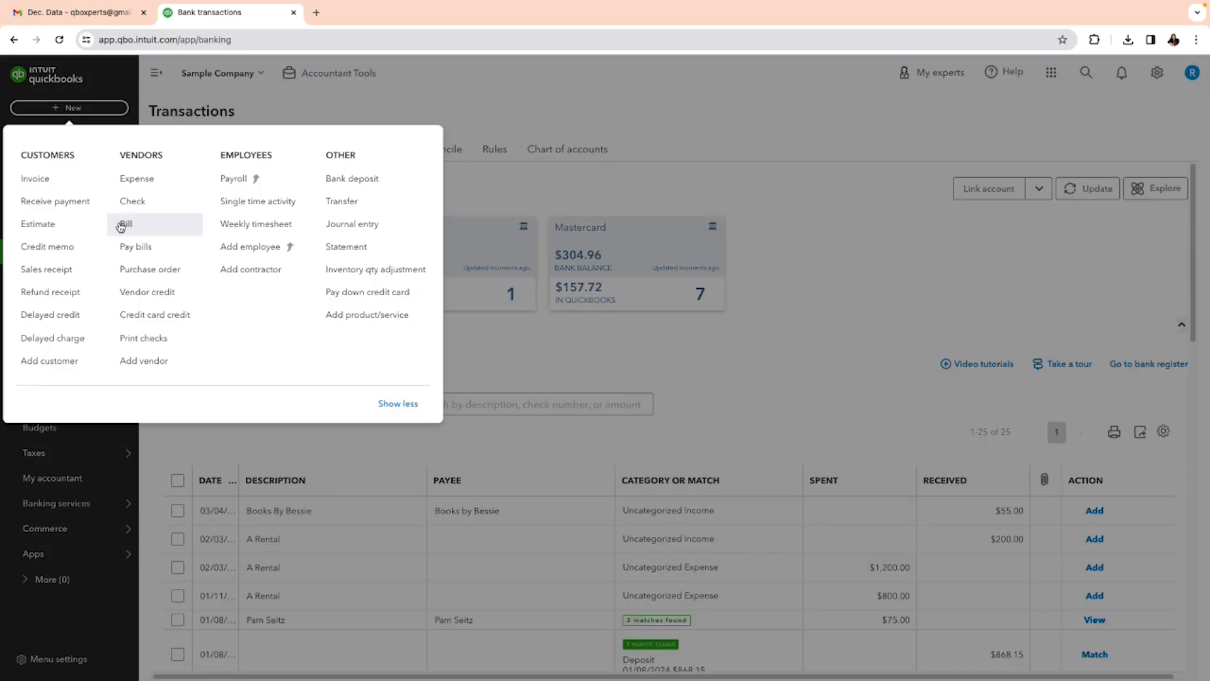
{"action": "left_click", "coordinate": [63, 270]}
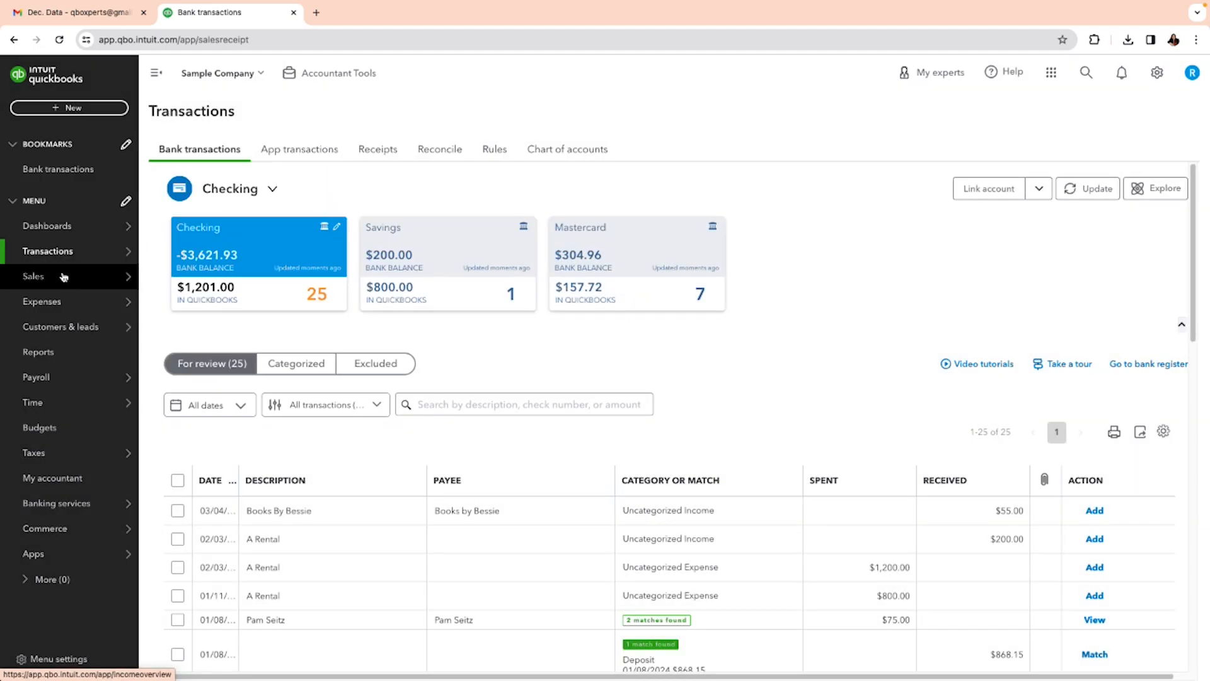
{"action": "mouse_move", "coordinate": [60, 253]}
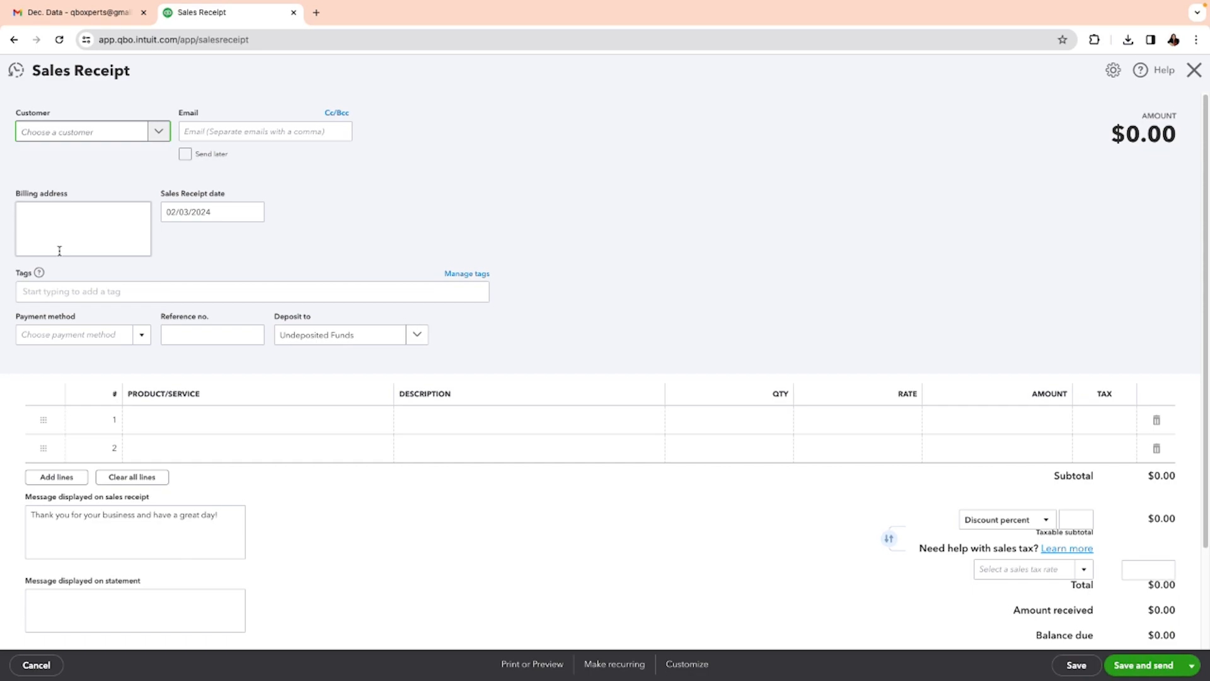
{"action": "left_click", "coordinate": [165, 140]}
{"action": "left_click", "coordinate": [122, 189]}
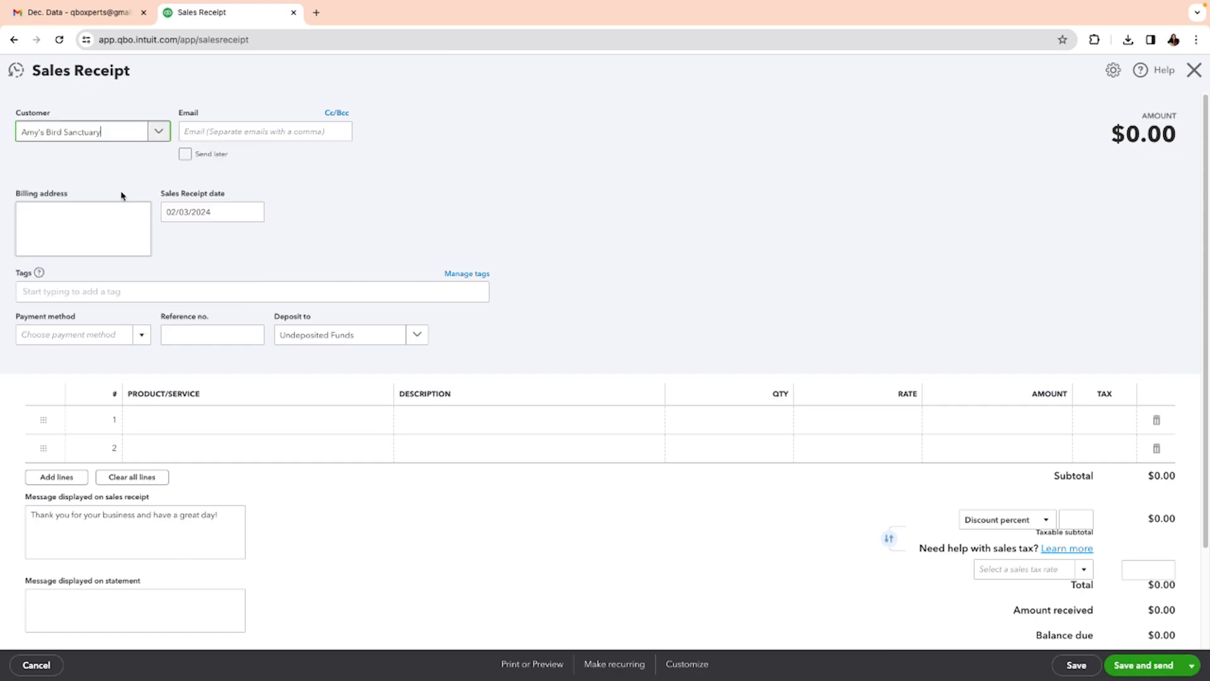
- Duplicate the browser tab holding the sales receipt and switch to the duplicate after comparing the two
{"action": "right_click", "coordinate": [199, 20]}
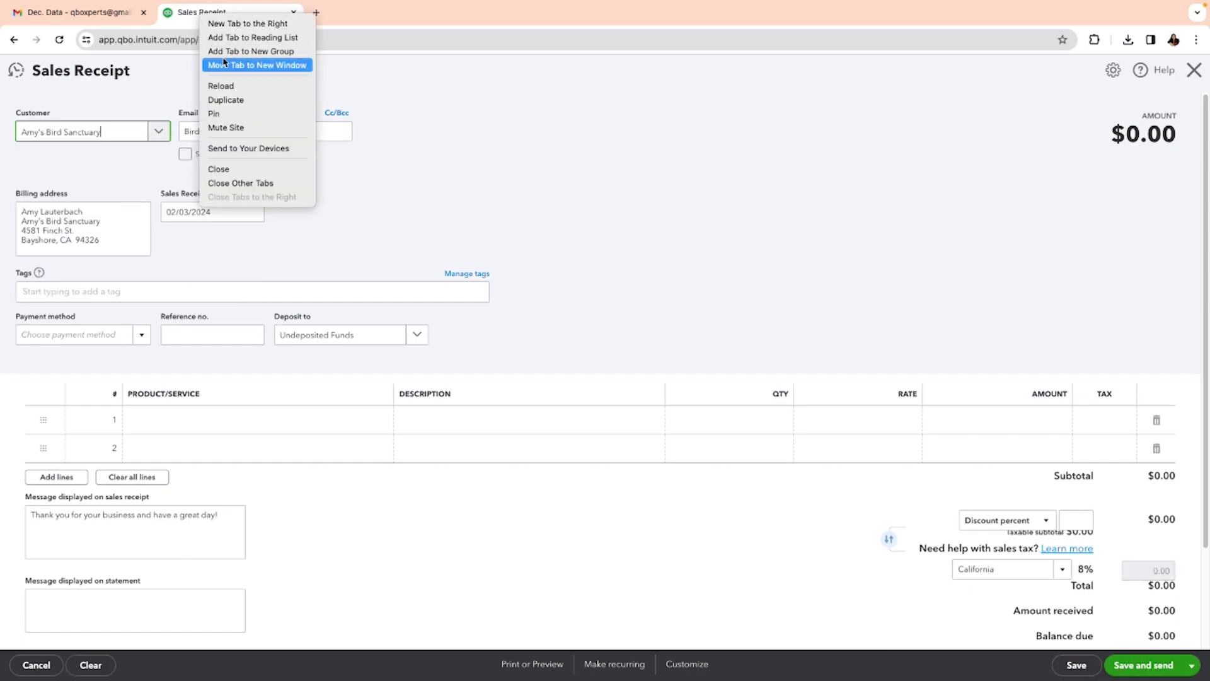
{"action": "left_click", "coordinate": [232, 105]}
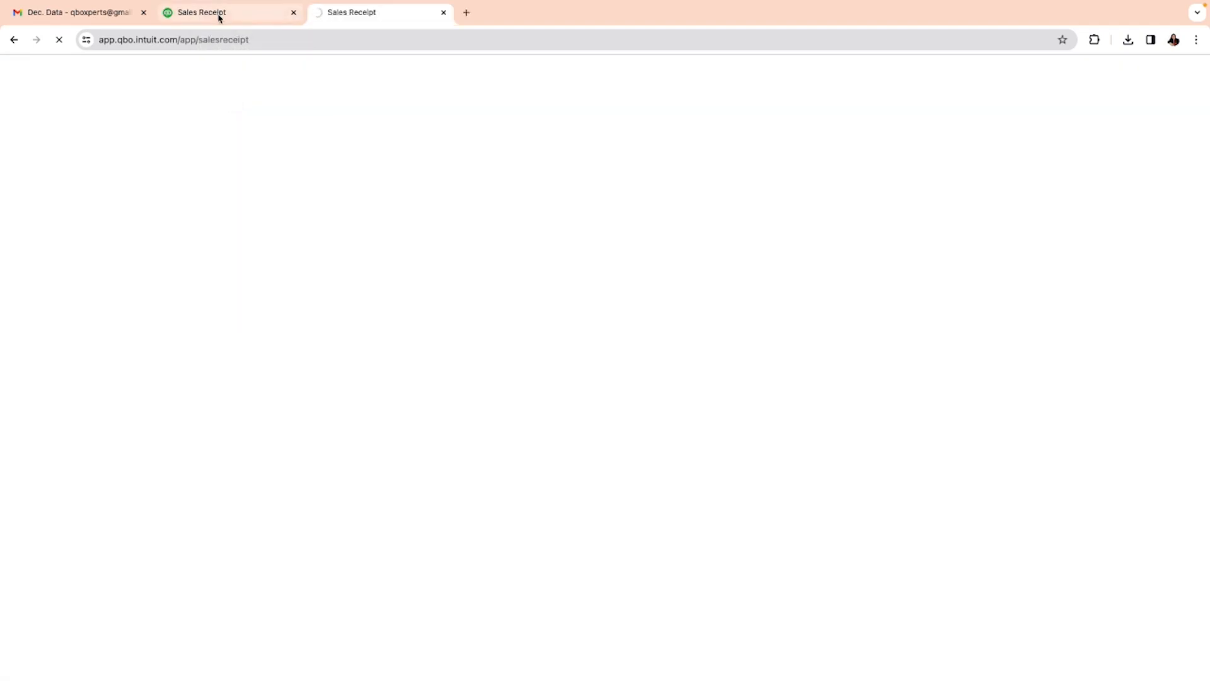
{"action": "left_click", "coordinate": [219, 16]}
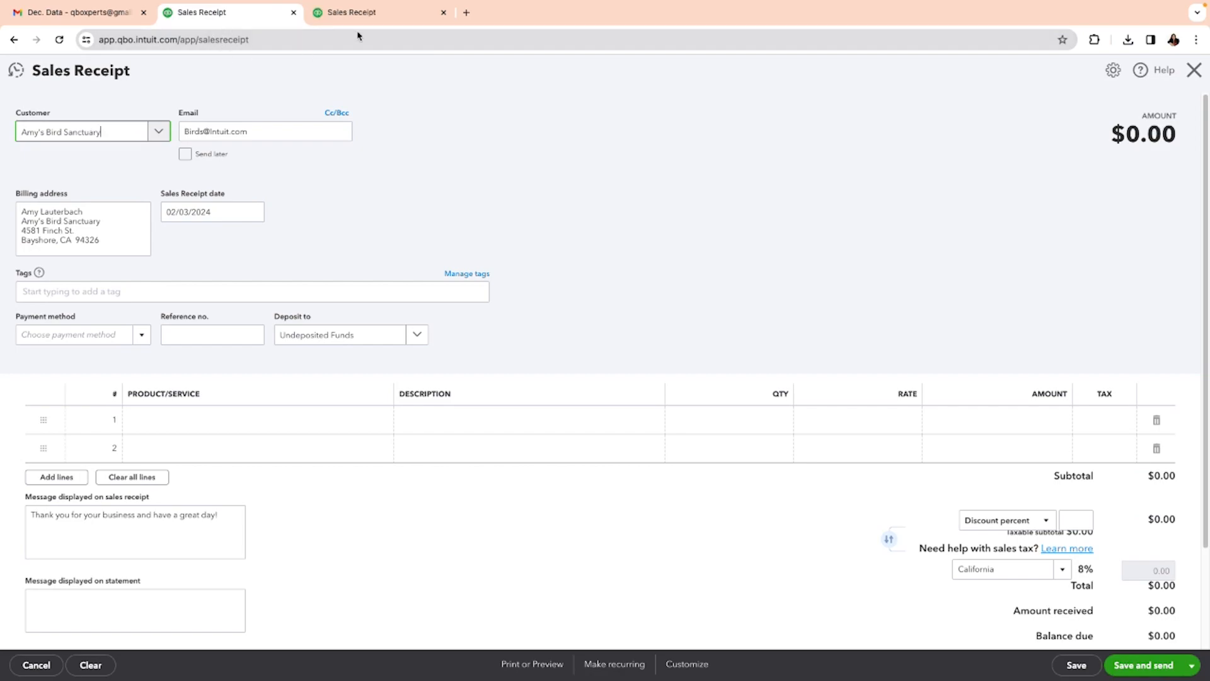
{"action": "left_click", "coordinate": [226, 19]}
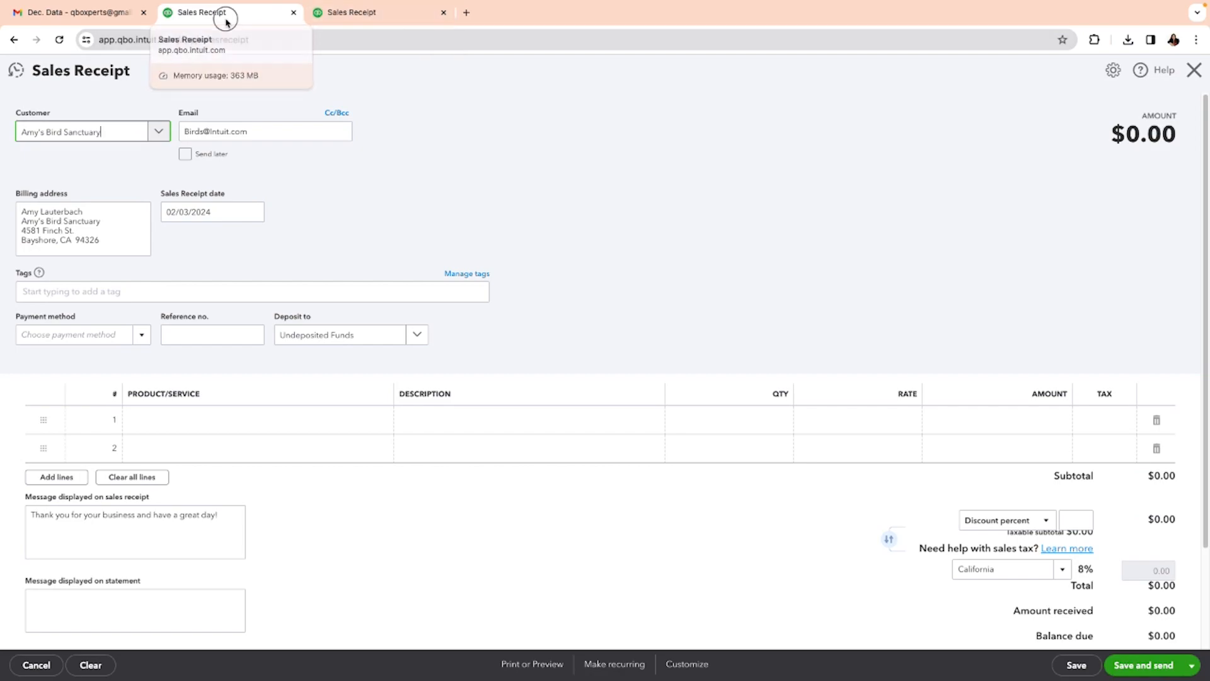
{"action": "left_click", "coordinate": [367, 13]}
{"action": "left_click", "coordinate": [184, 14]}
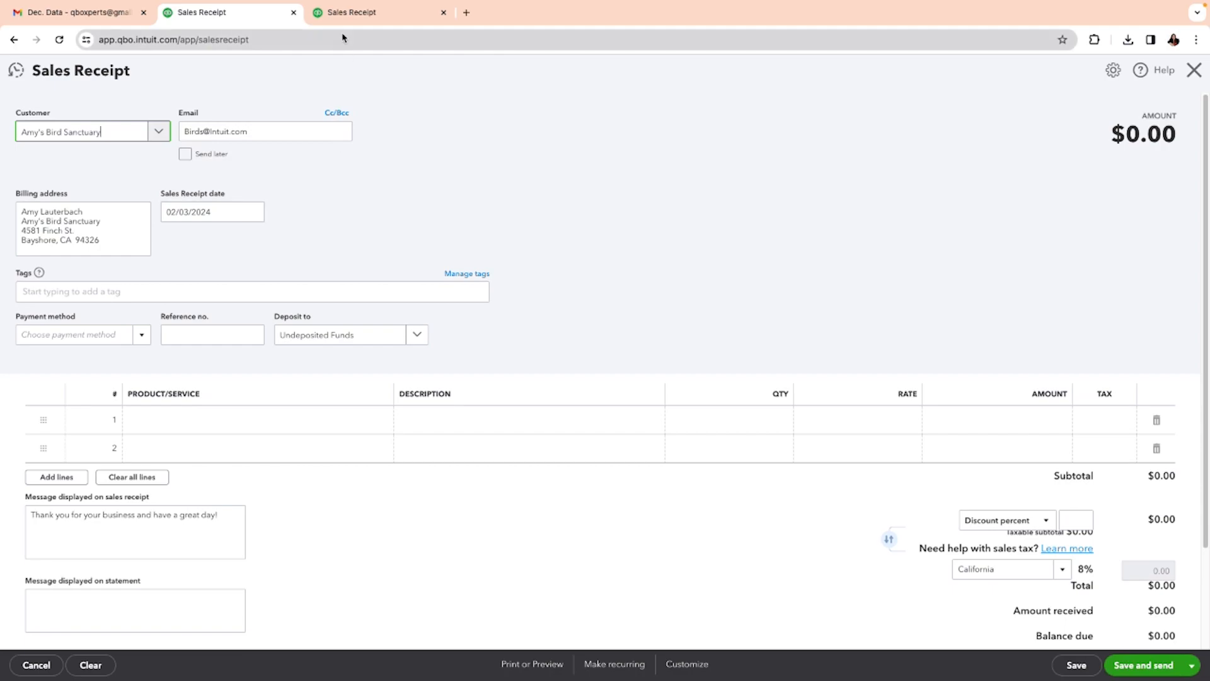
{"action": "left_click", "coordinate": [351, 14]}
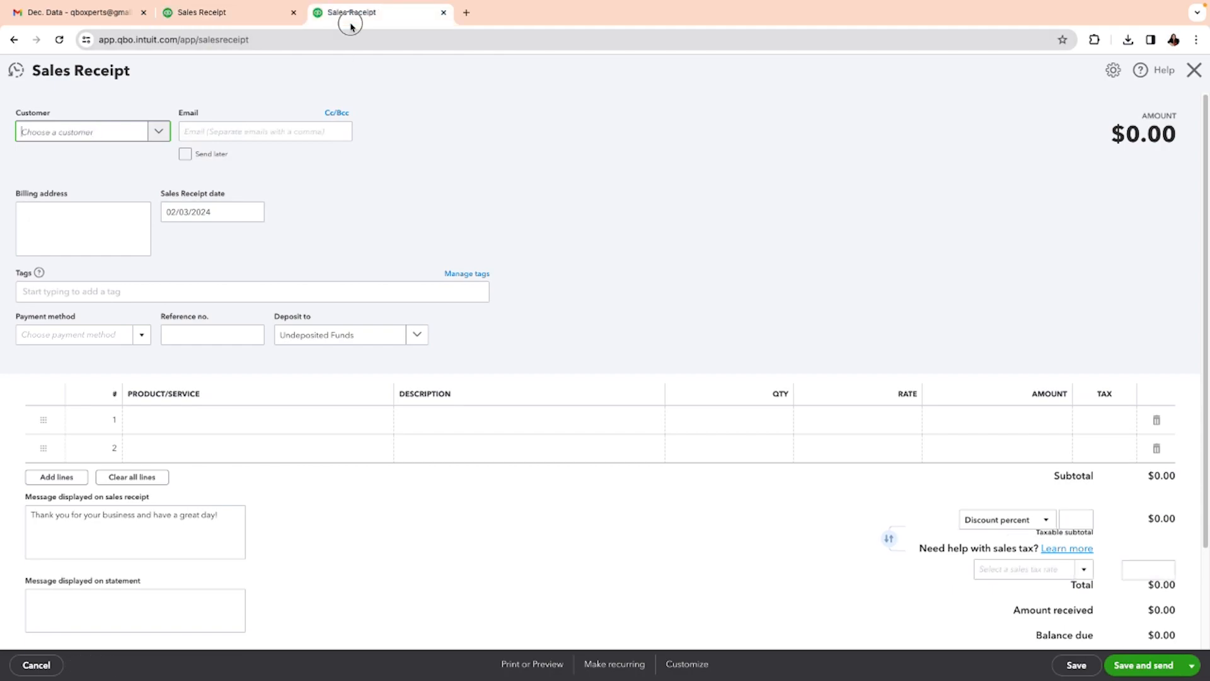
- Close the blank receipt in the duplicate tab, open the bank transactions there and widen the Date column to show full dates
{"action": "left_click", "coordinate": [1195, 70]}
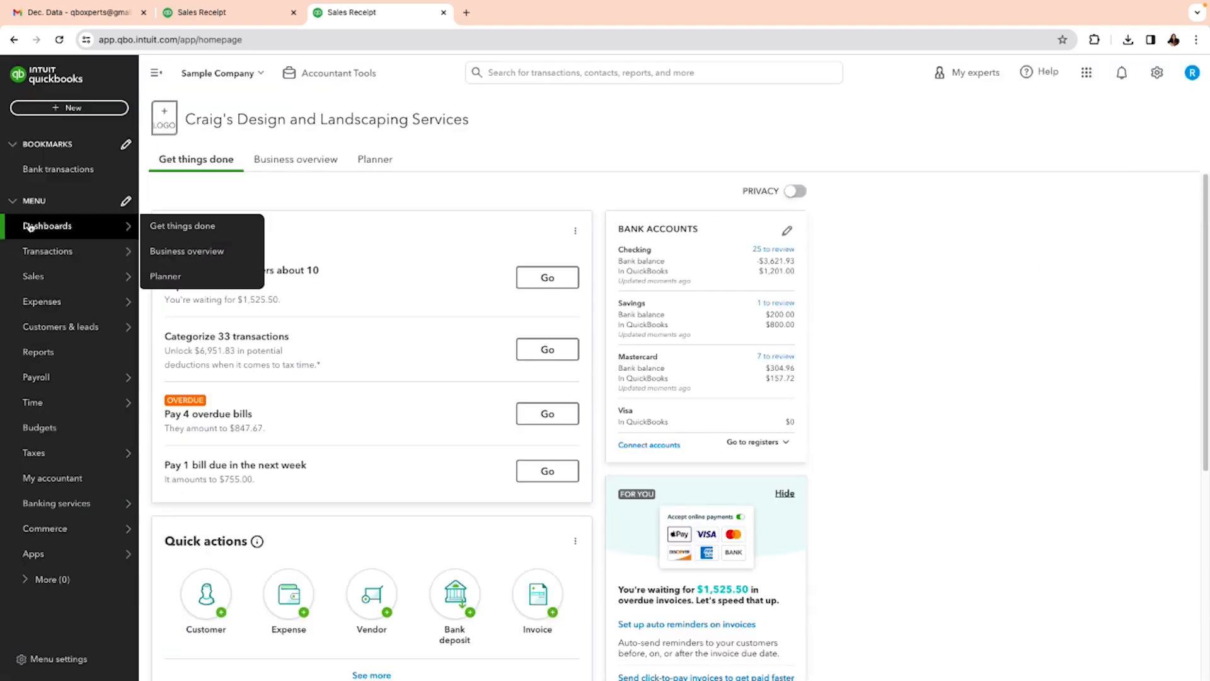
{"action": "left_click", "coordinate": [209, 252]}
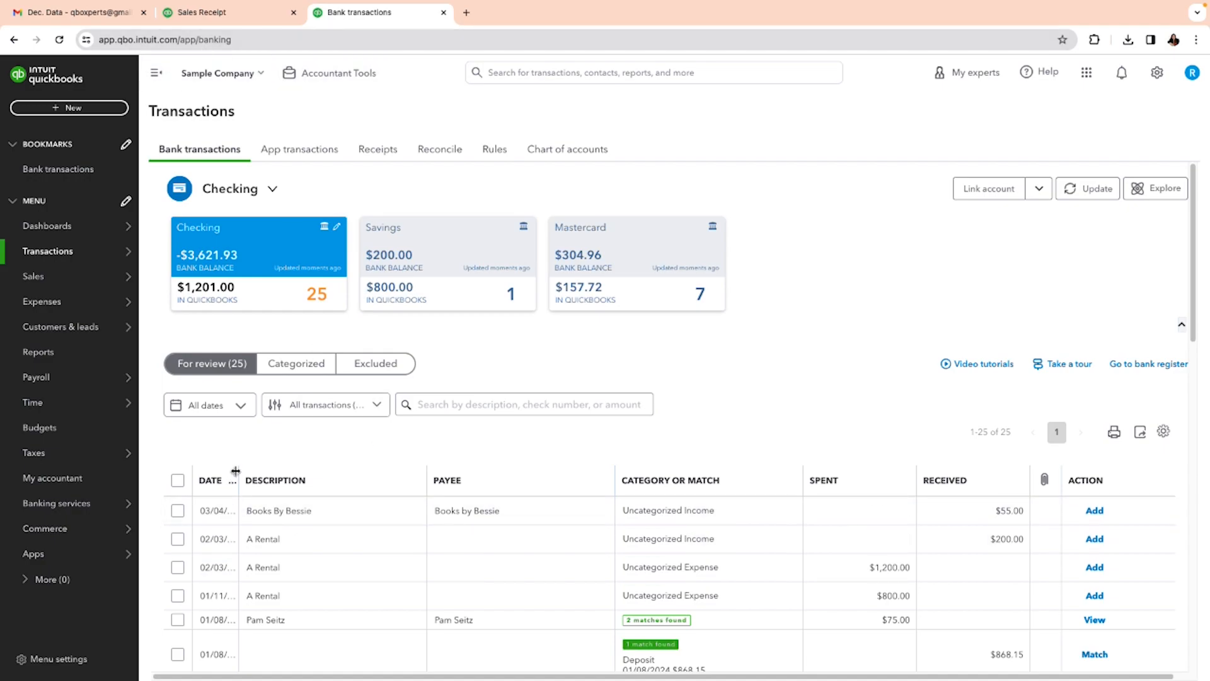
{"action": "left_click_drag", "start_coordinate": [239, 470], "coordinate": [258, 470]}
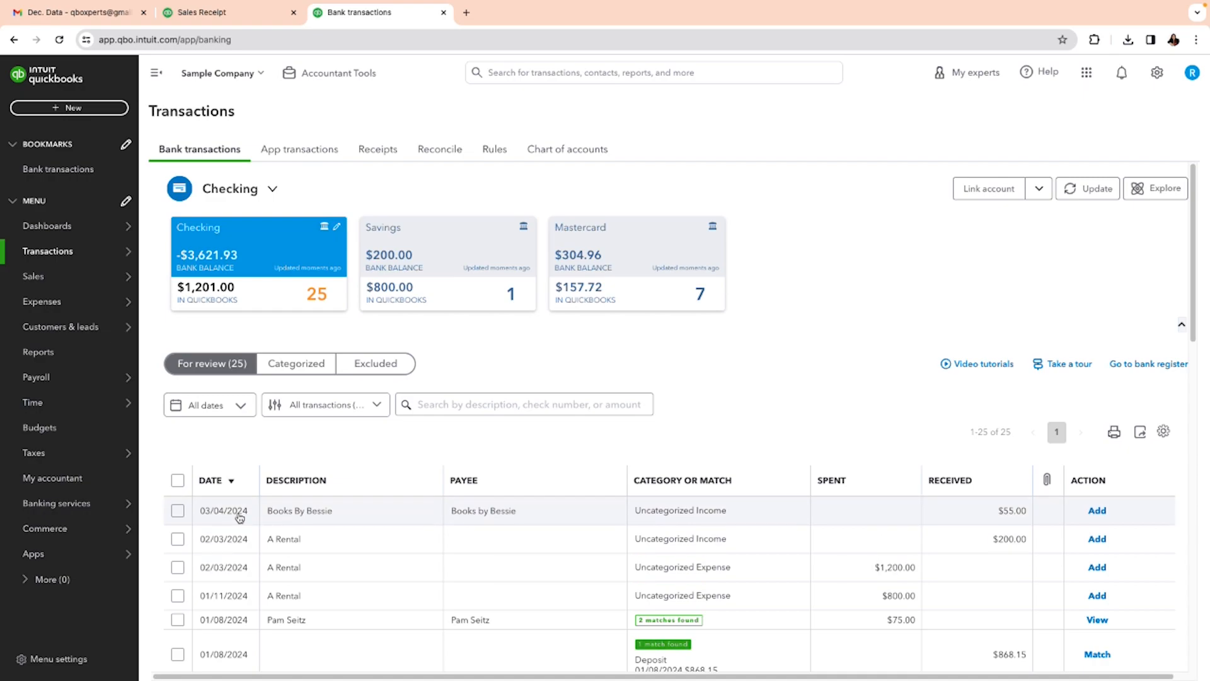
{"action": "left_click", "coordinate": [190, 13]}
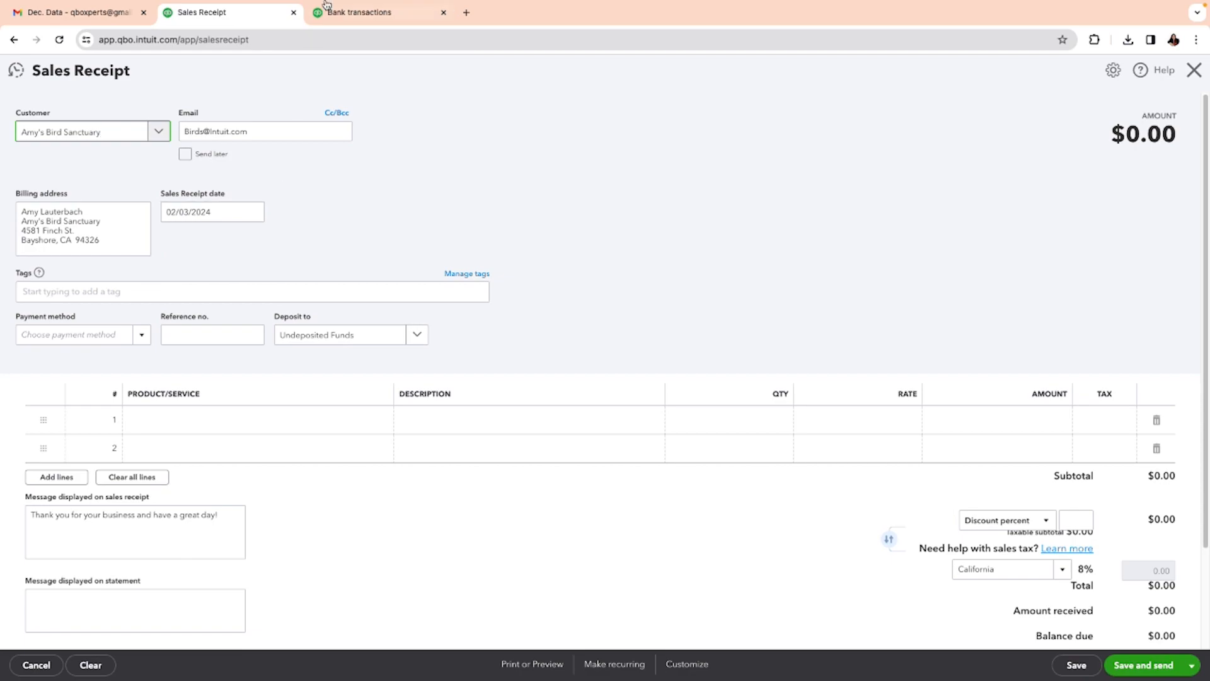
{"action": "left_click", "coordinate": [362, 18]}
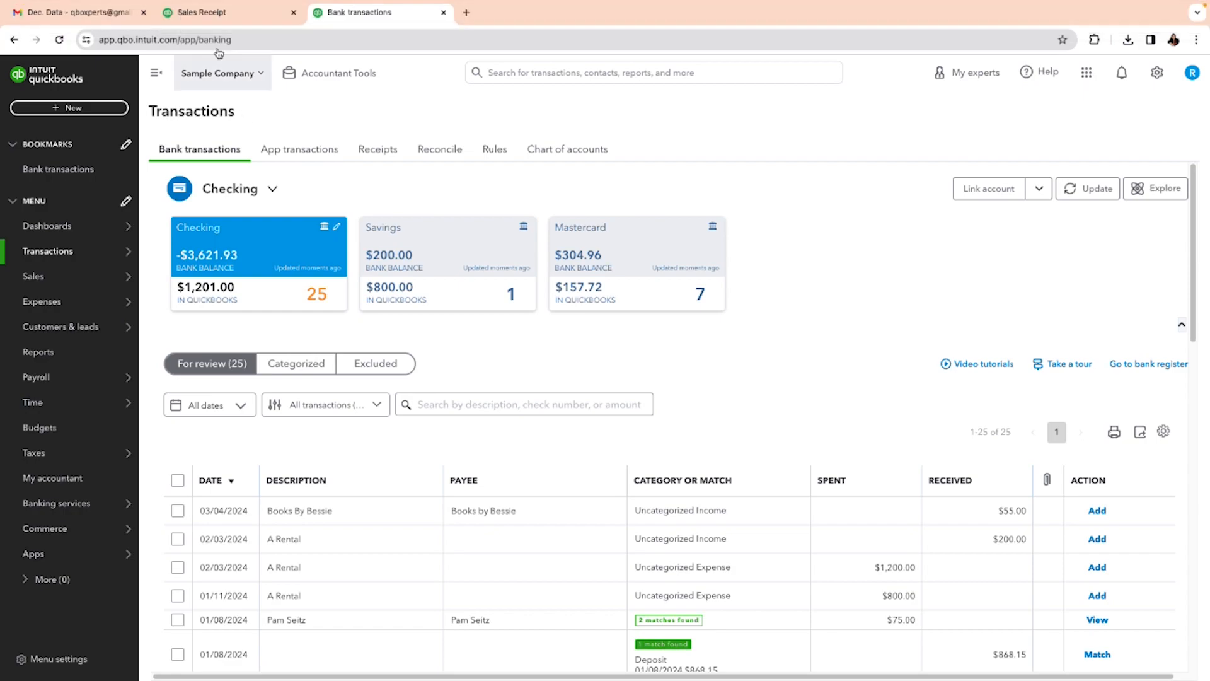
- Return to the Amy's Bird Sanctuary receipt and set the first line's product/service to Design
{"action": "left_click", "coordinate": [203, 13]}
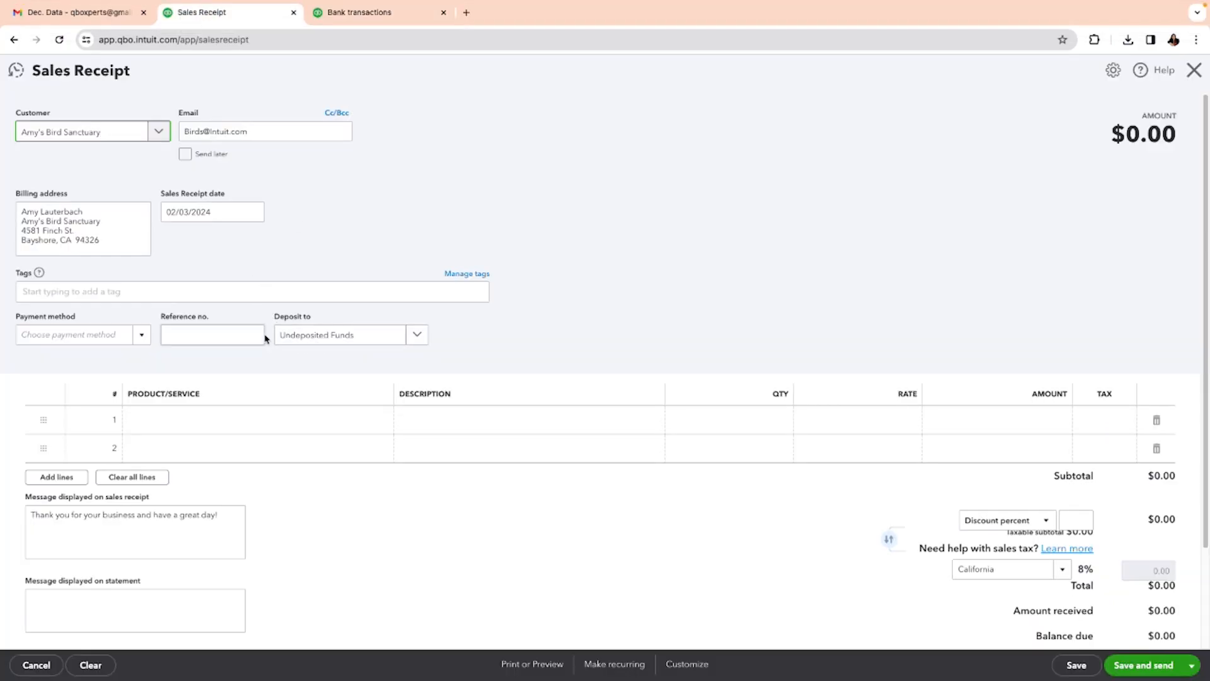
{"action": "left_click", "coordinate": [217, 420]}
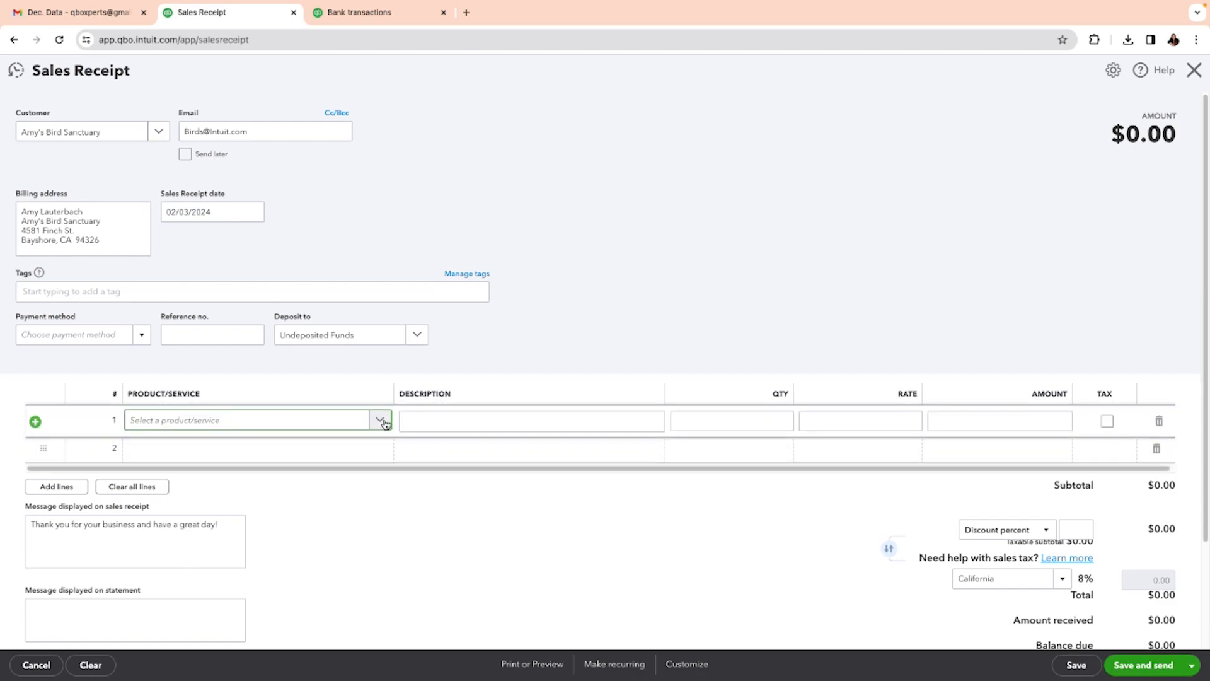
{"action": "left_click", "coordinate": [385, 424]}
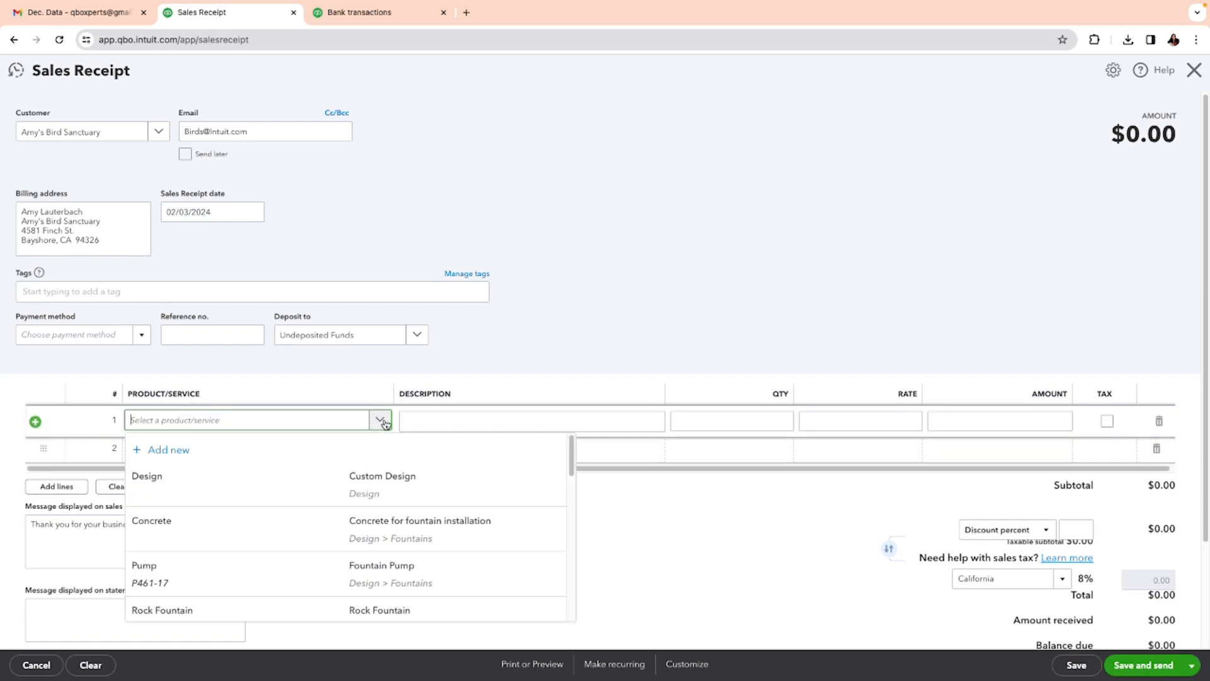
{"action": "left_click", "coordinate": [277, 531]}
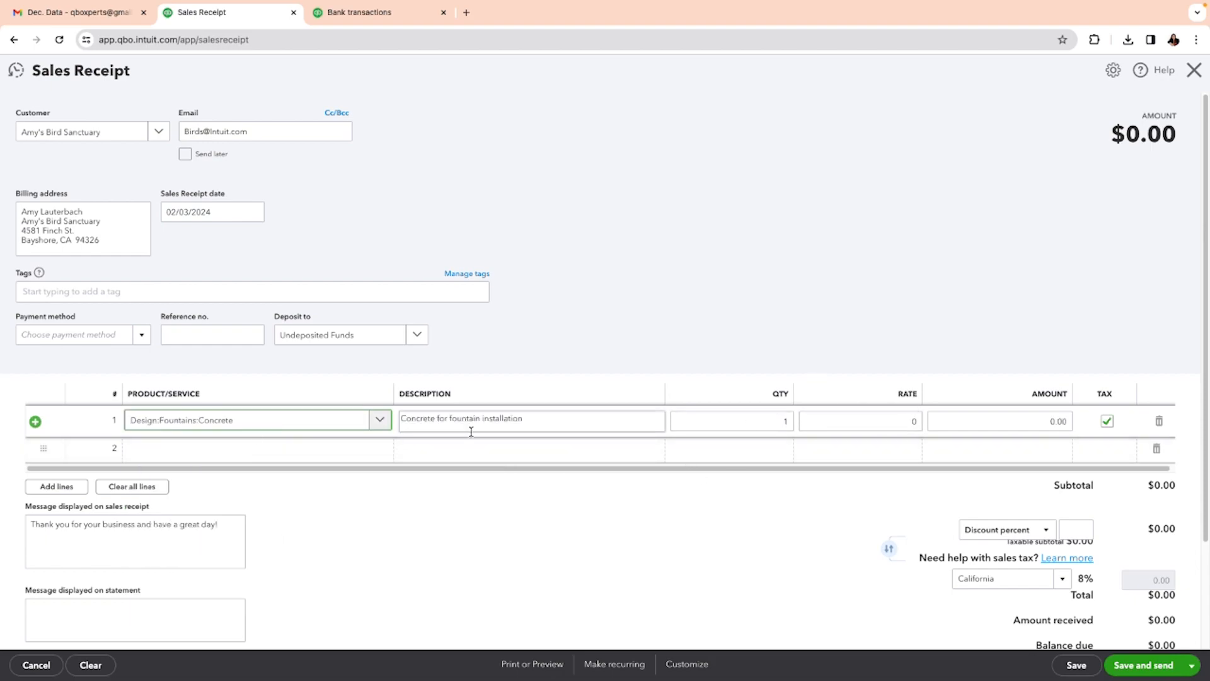
{"action": "left_click", "coordinate": [378, 421]}
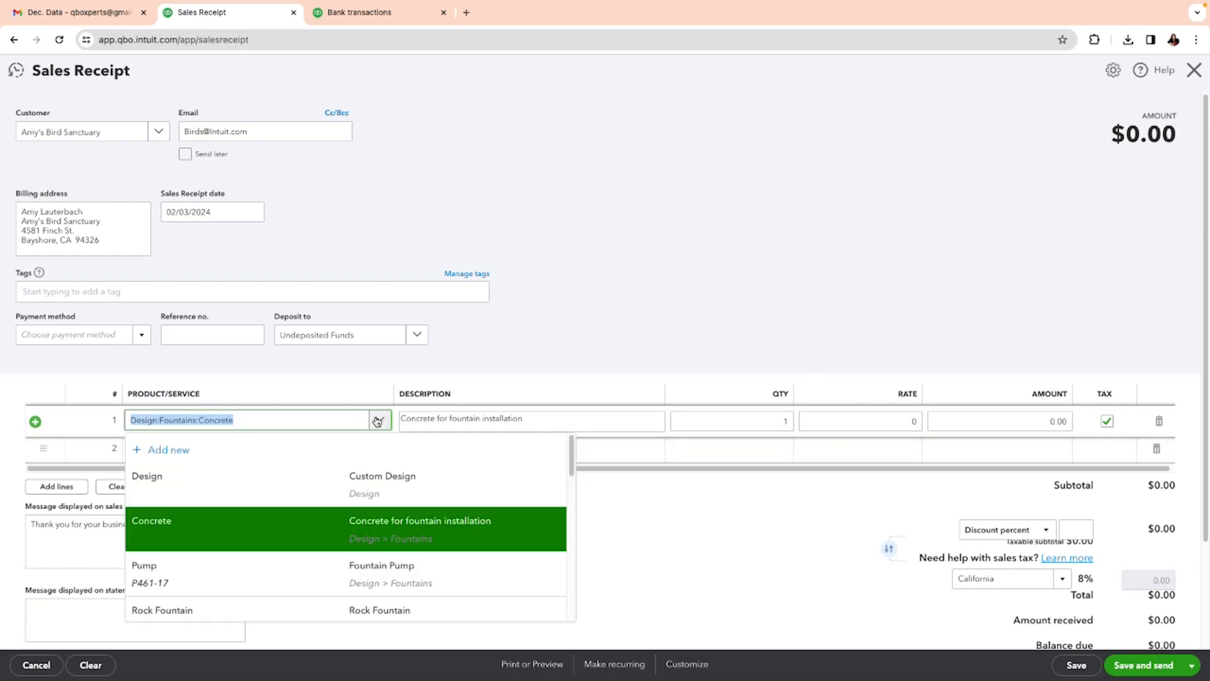
{"action": "left_click", "coordinate": [292, 493]}
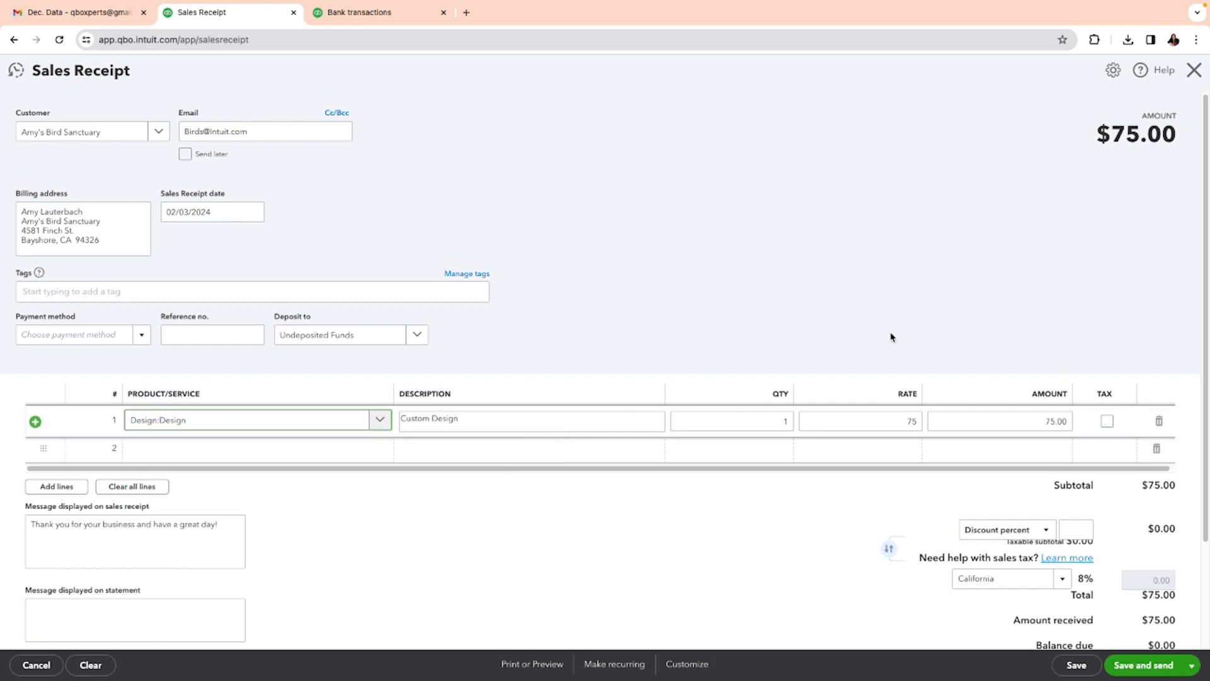
- Set the quantity of the Design line to 2
{"action": "left_click", "coordinate": [872, 419]}
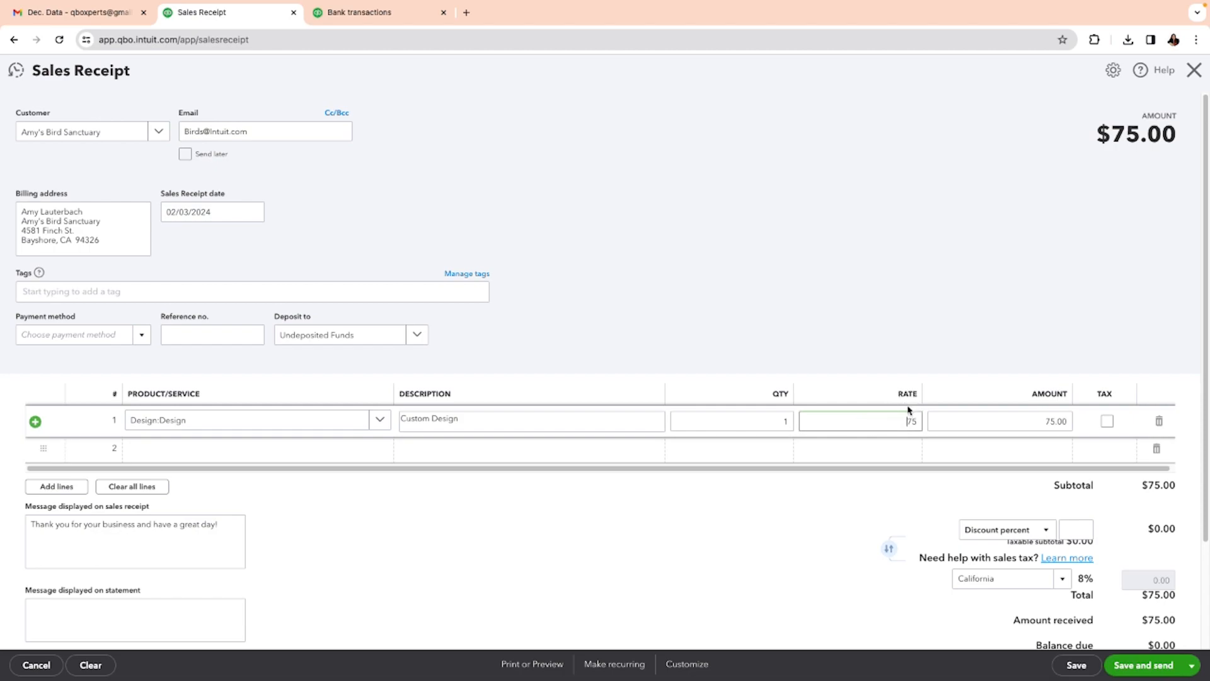
{"action": "left_click", "coordinate": [782, 424]}
{"action": "type", "text": "2"}
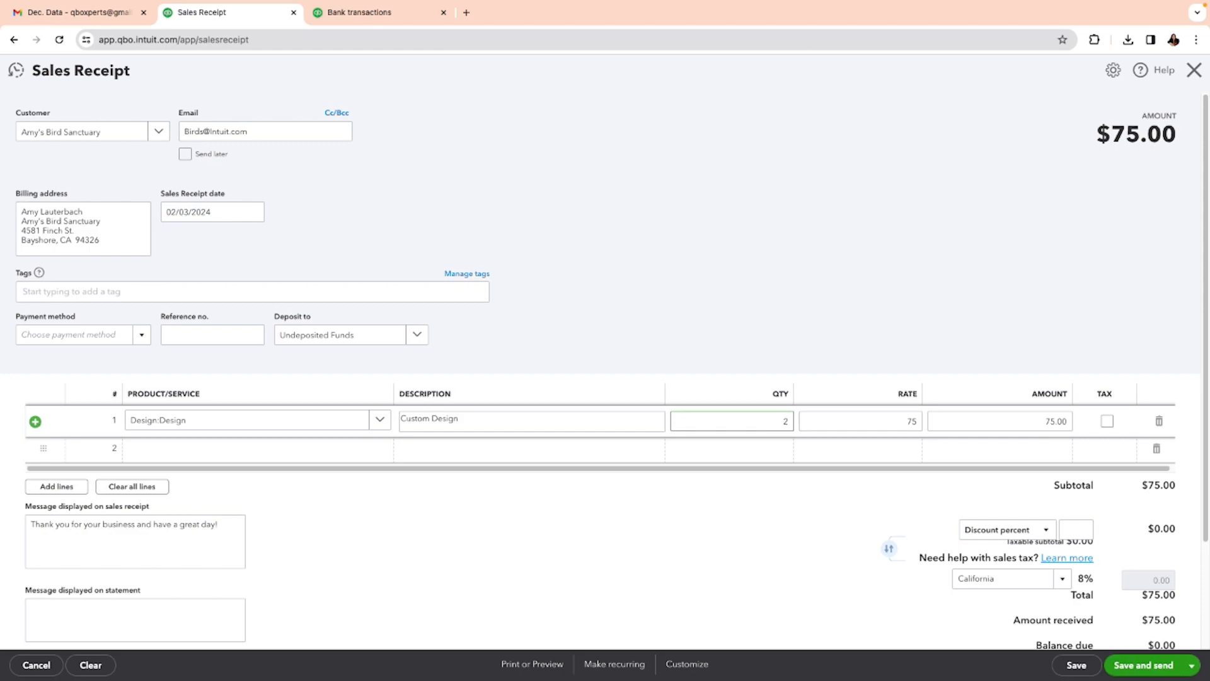
{"action": "left_click", "coordinate": [476, 532]}
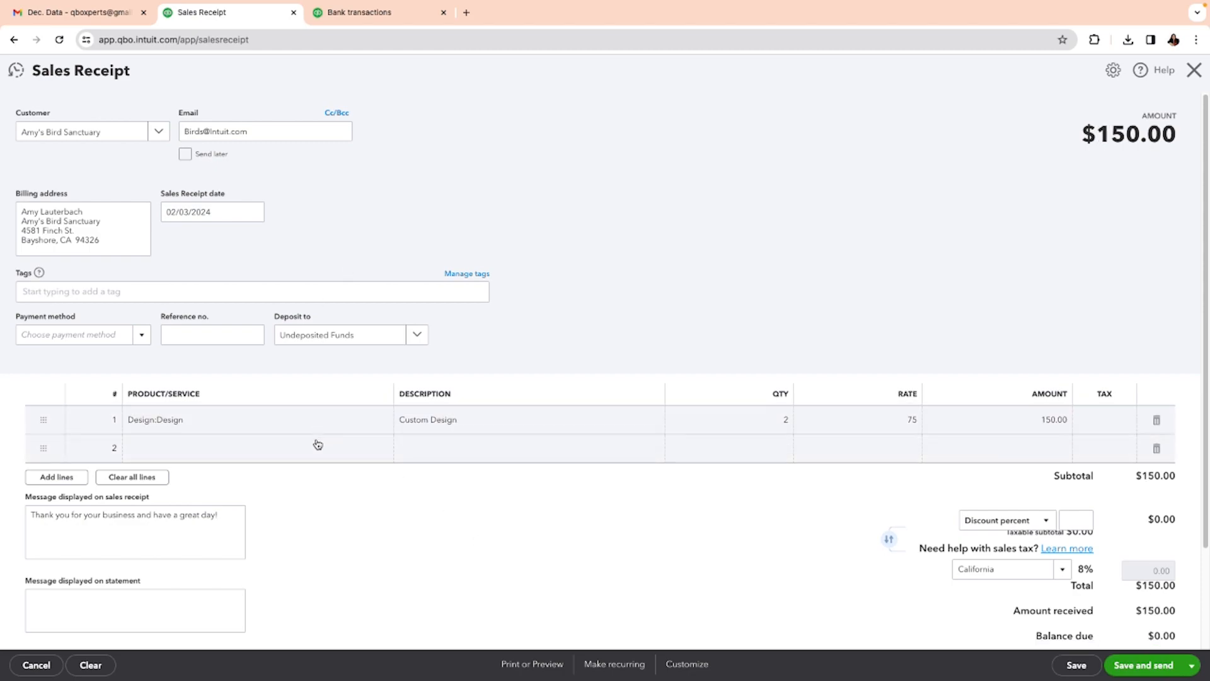
- Add Services from the Design category as the receipt's second line with a rate of 50.00
{"action": "left_click", "coordinate": [318, 445]}
{"action": "left_click", "coordinate": [377, 449]}
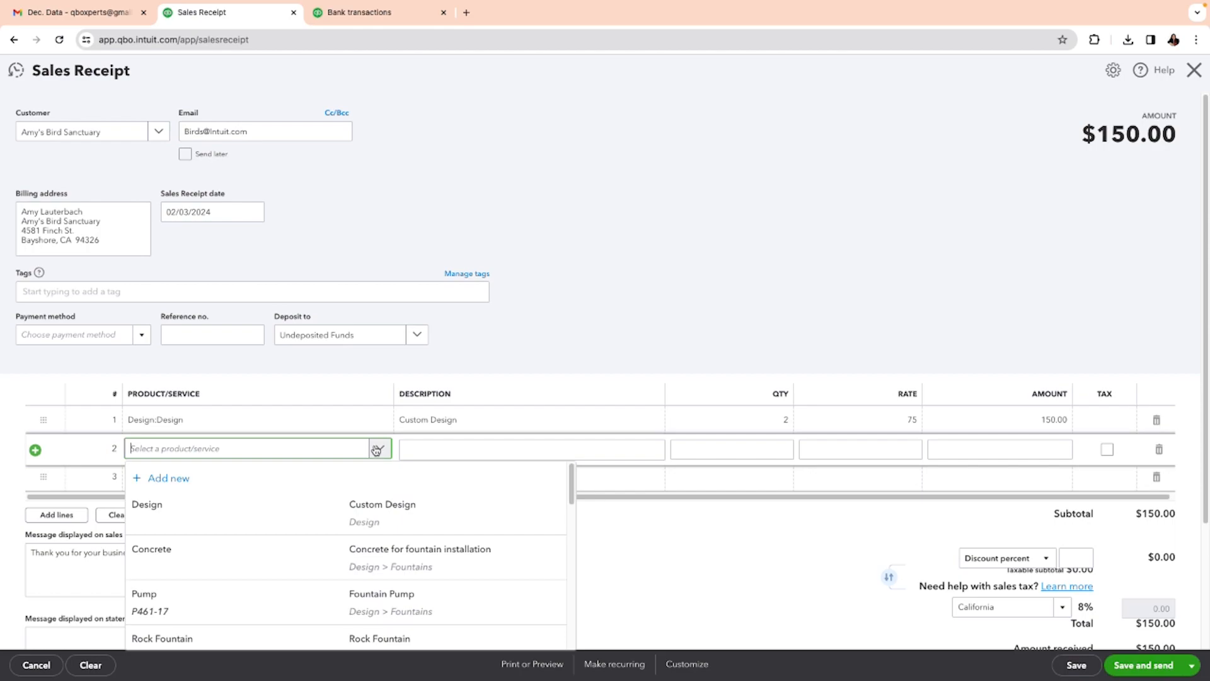
{"action": "scroll", "coordinate": [367, 528], "scroll_direction": "down", "scroll_amount": 3}
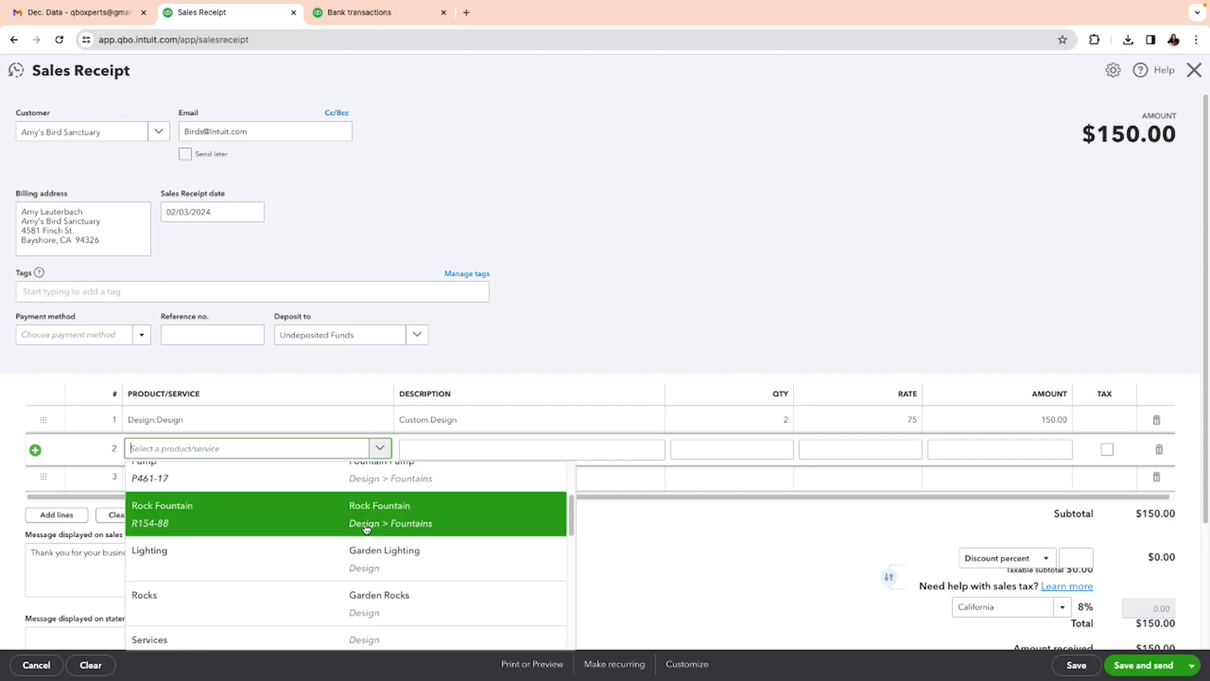
{"action": "scroll", "coordinate": [367, 528], "scroll_direction": "down", "scroll_amount": 3}
{"action": "left_click", "coordinate": [403, 543]}
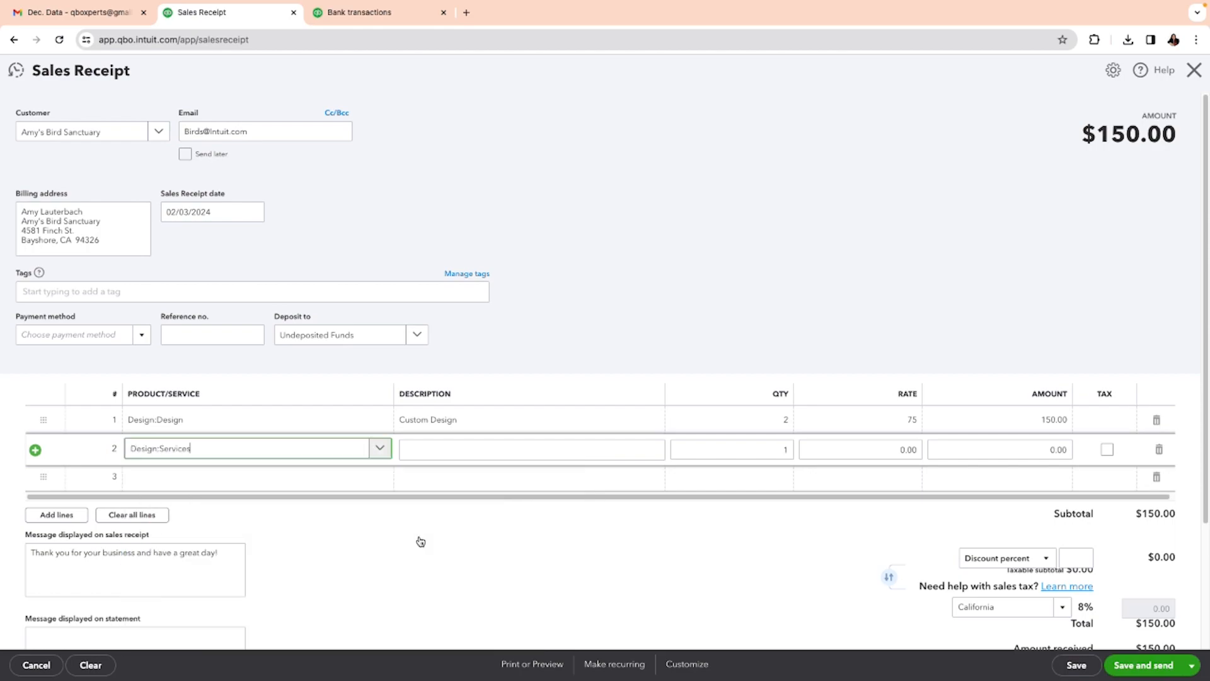
{"action": "left_click", "coordinate": [865, 447]}
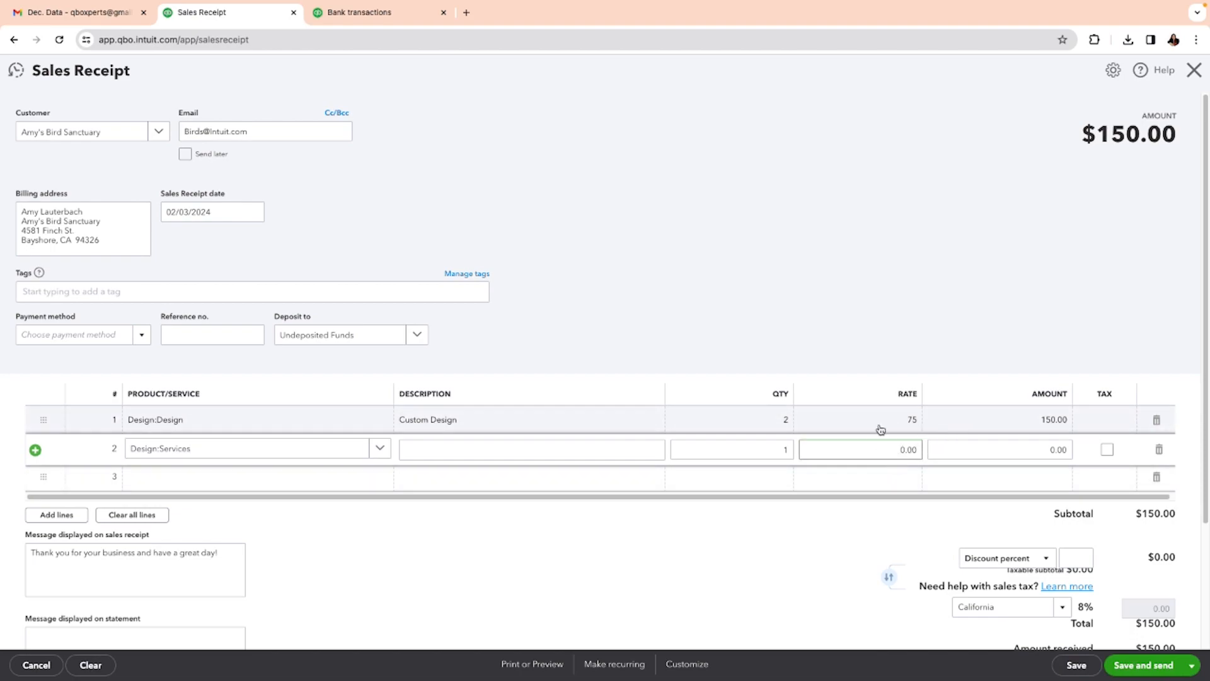
{"action": "type", "text": "500.00"}
{"action": "key", "text": "BackSpace"}
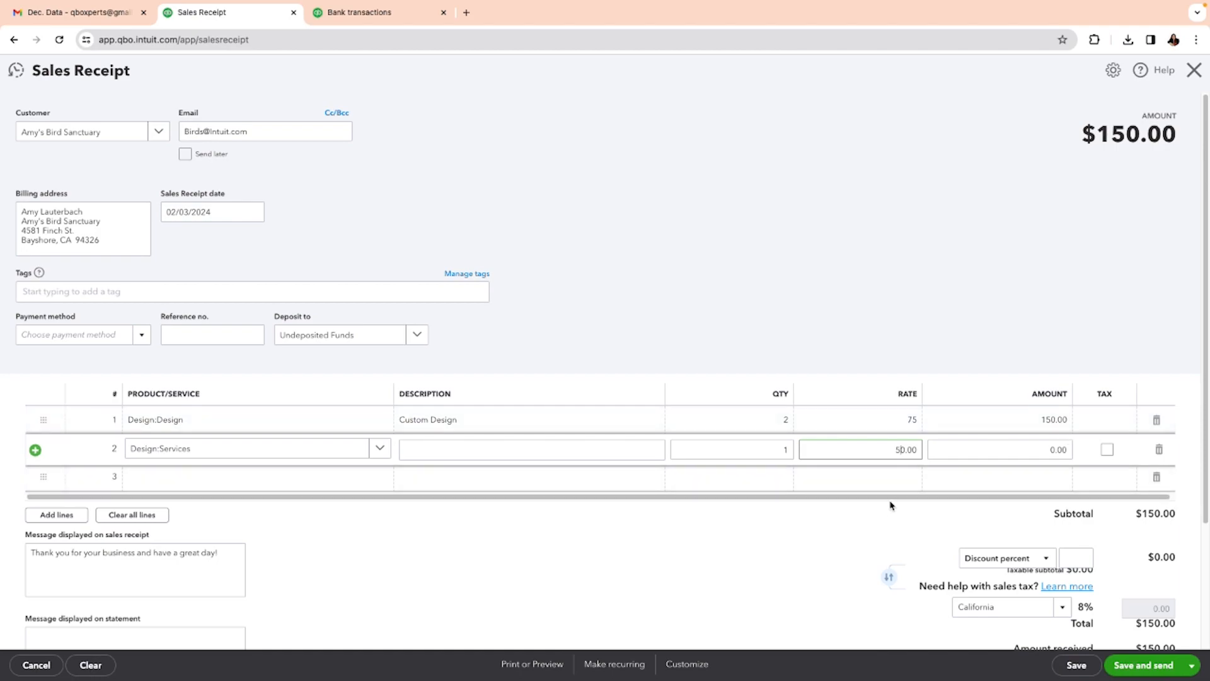
{"action": "left_click", "coordinate": [453, 559]}
- Save the Amy's Bird Sanctuary sales receipt and start a new blank one
{"action": "scroll", "coordinate": [548, 598], "scroll_direction": "down", "scroll_amount": 1}
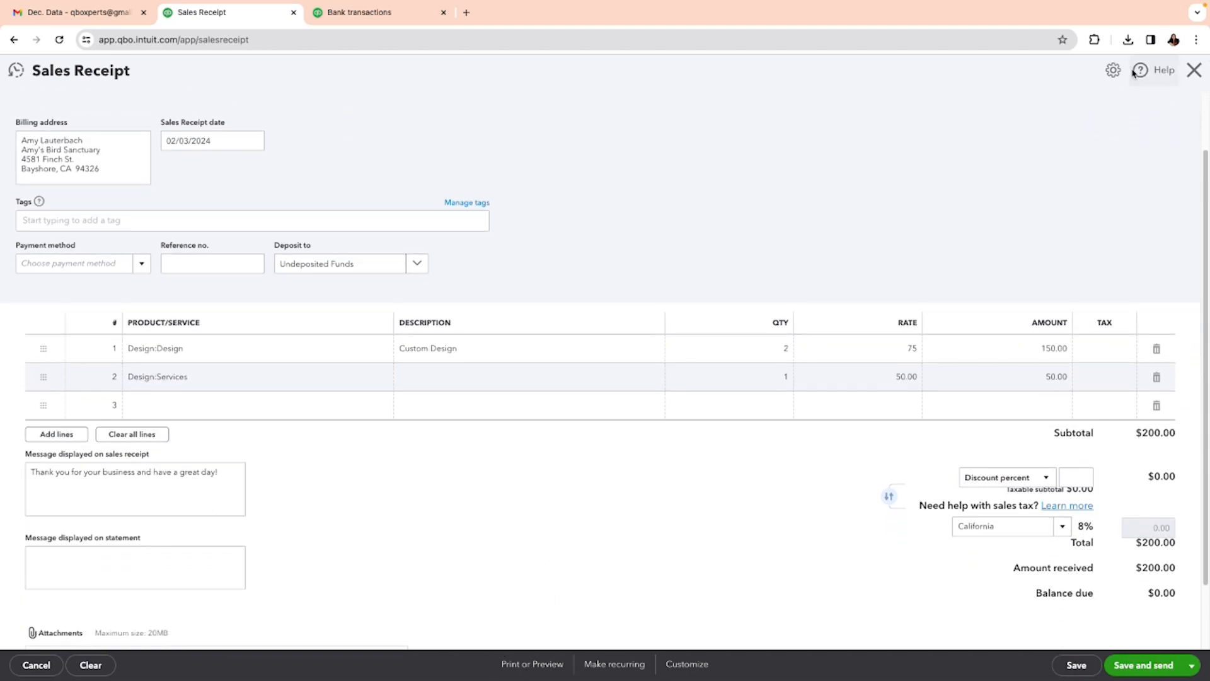
{"action": "left_click", "coordinate": [1077, 665]}
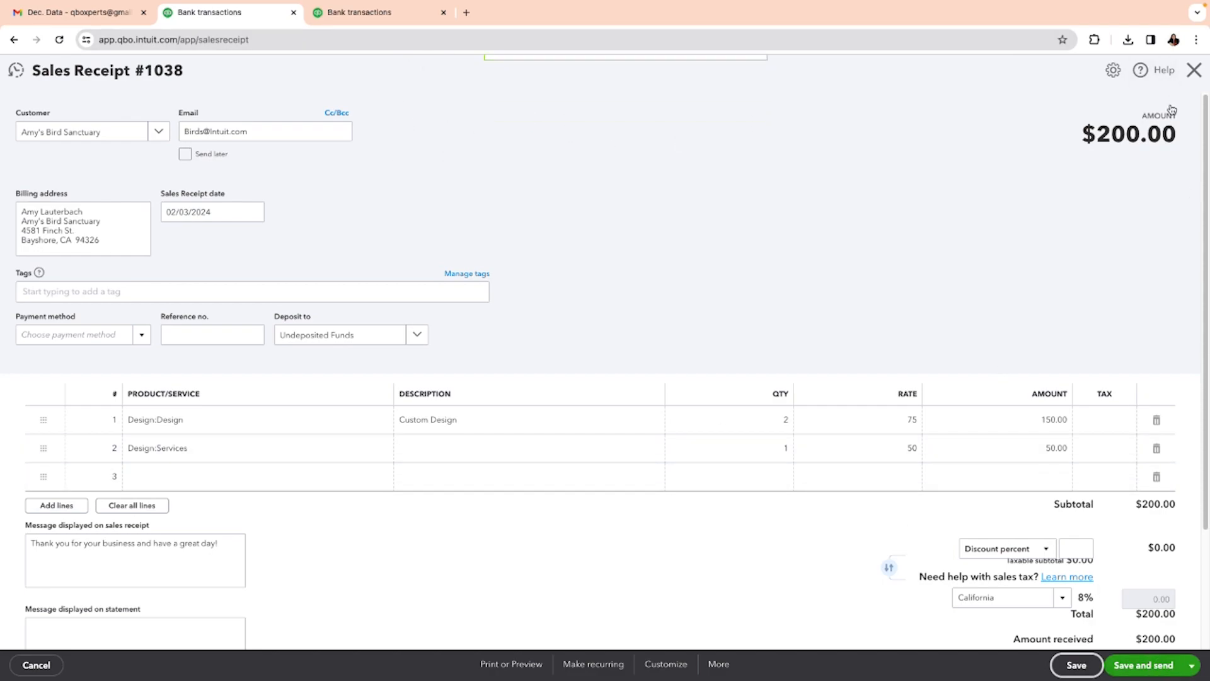
{"action": "left_click", "coordinate": [1192, 666]}
{"action": "left_click", "coordinate": [1192, 666]}
{"action": "left_click", "coordinate": [1193, 666]}
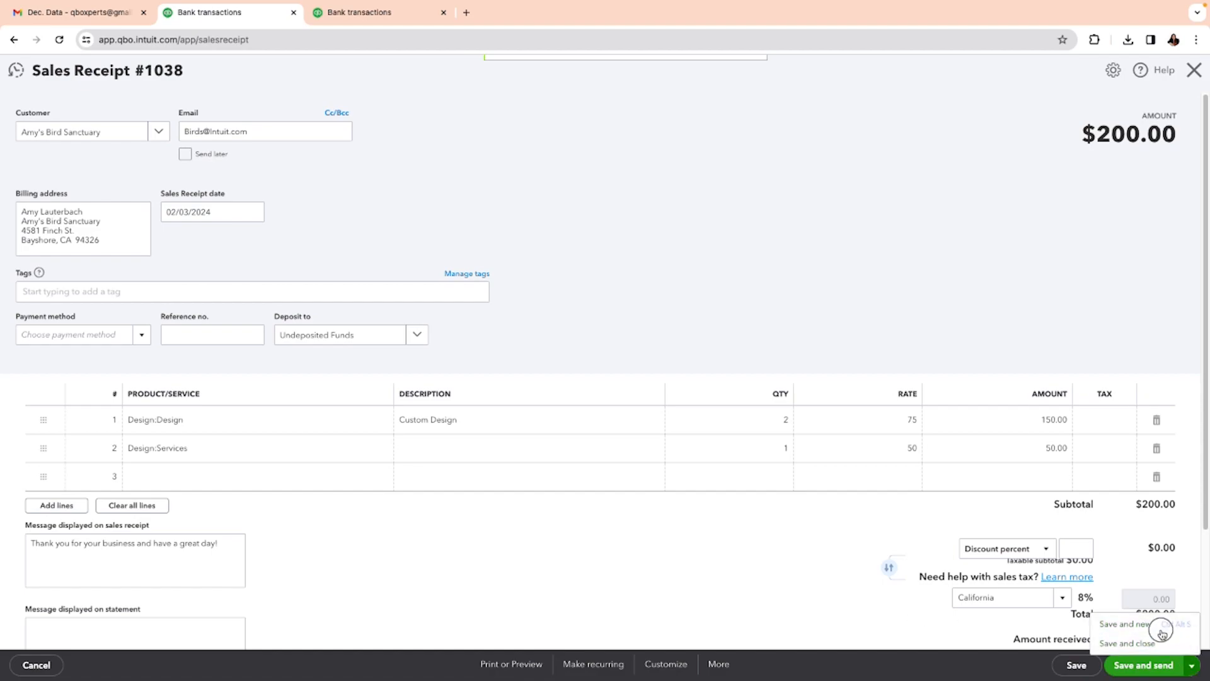
{"action": "left_click", "coordinate": [1161, 636]}
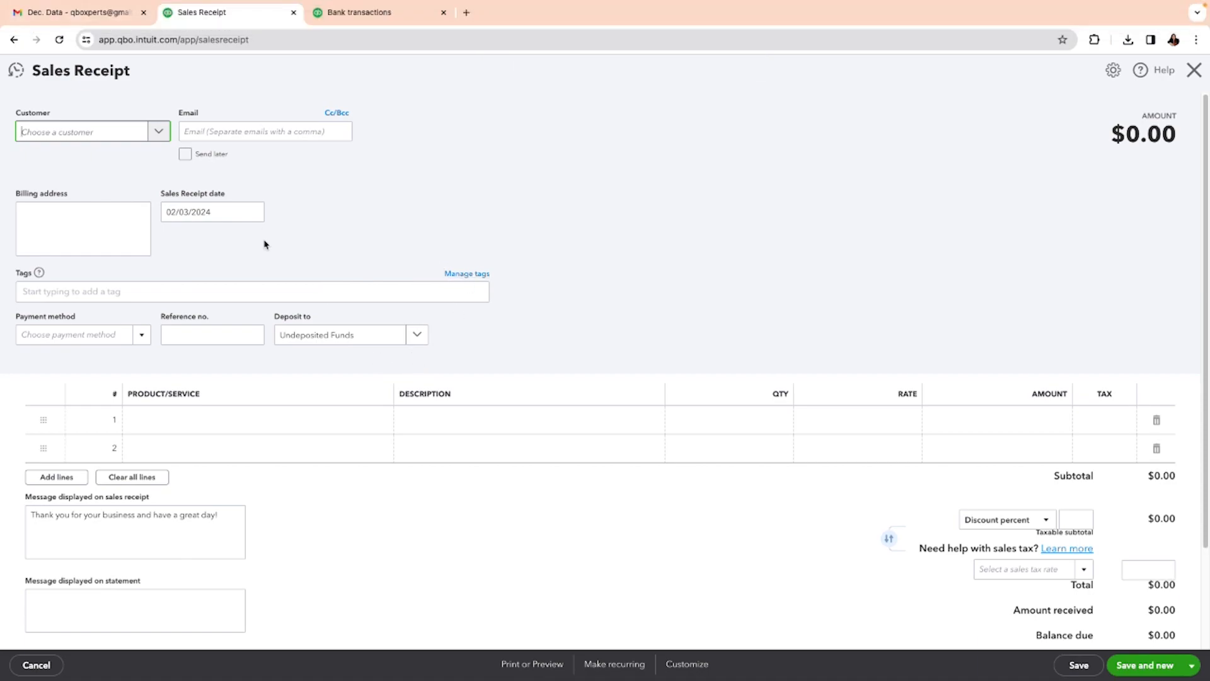
- Choose Cool Cars as the sales receipt's customer and set the receipt date to 03/04/2024
{"action": "left_click", "coordinate": [152, 138]}
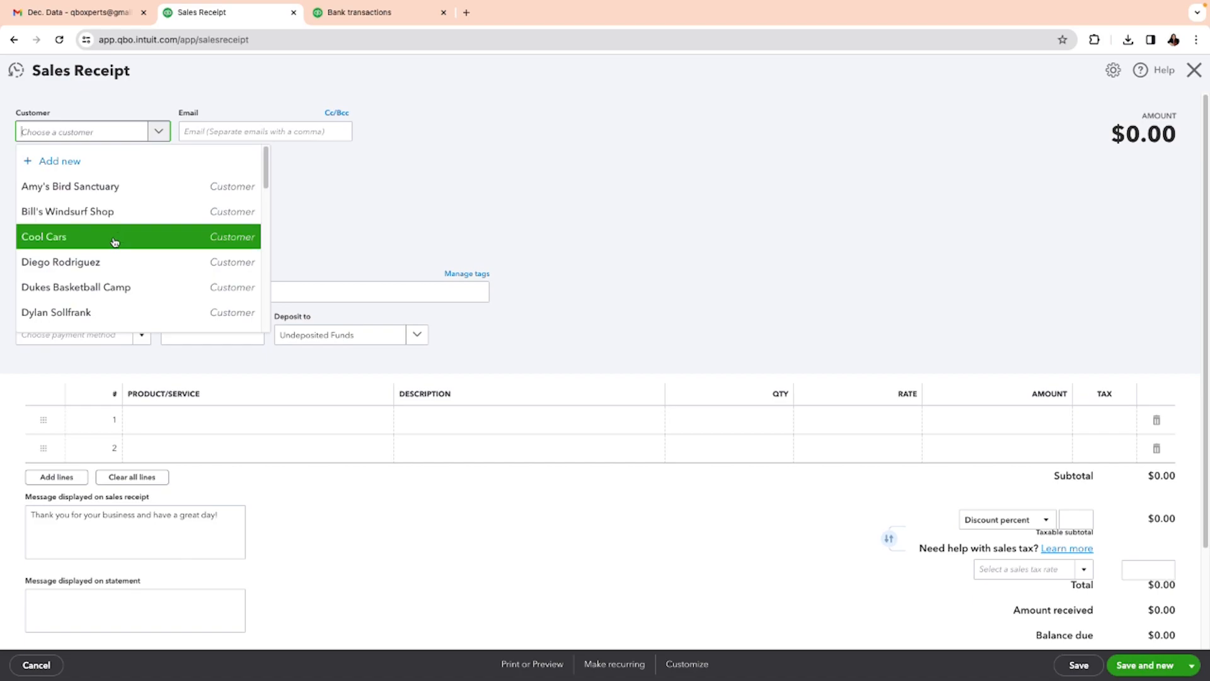
{"action": "left_click", "coordinate": [117, 238]}
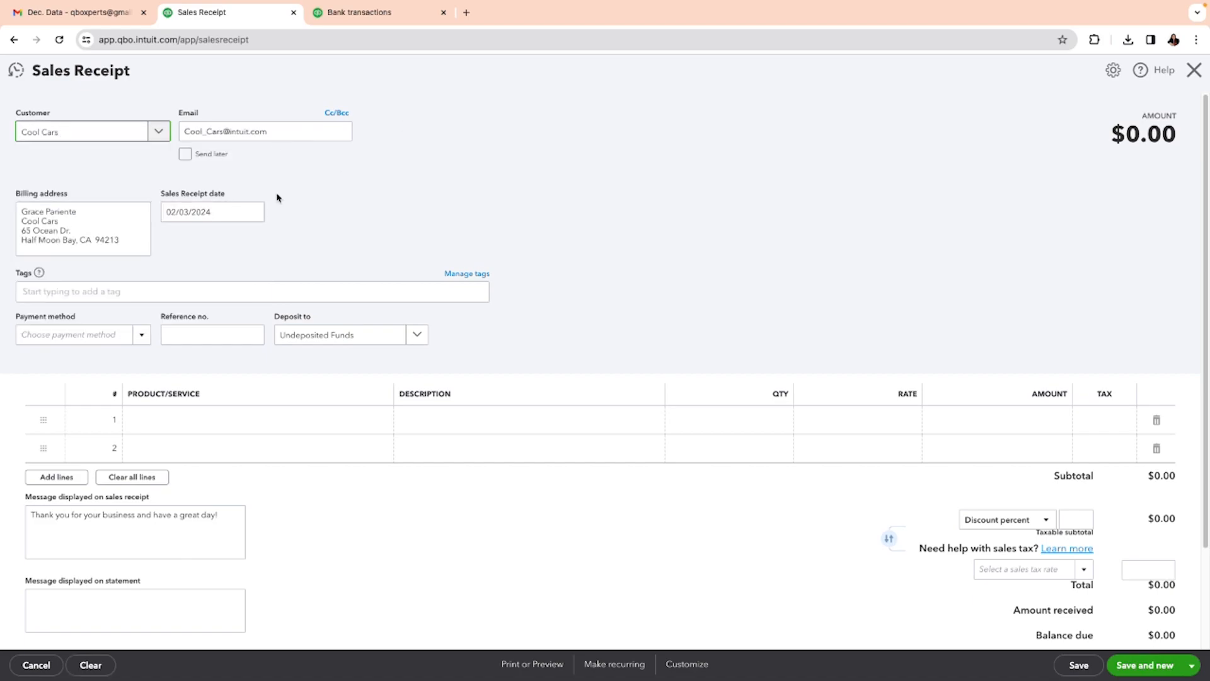
{"action": "left_click", "coordinate": [254, 212]}
{"action": "left_click", "coordinate": [280, 245]}
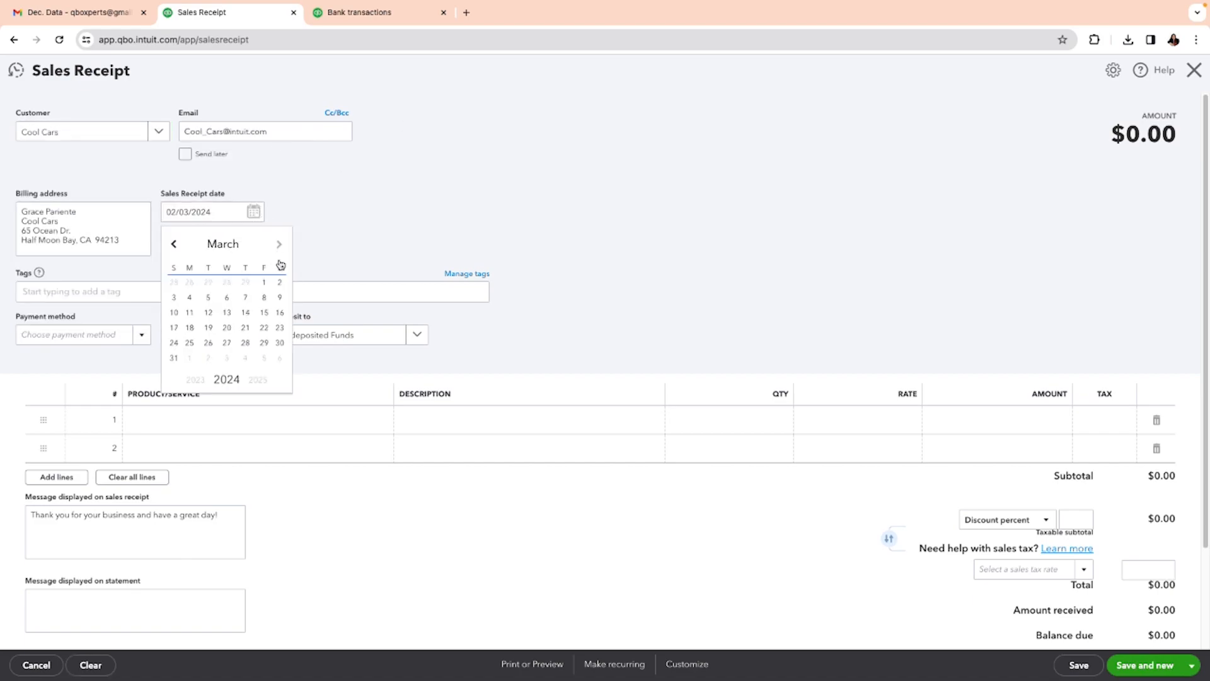
{"action": "left_click", "coordinate": [189, 297]}
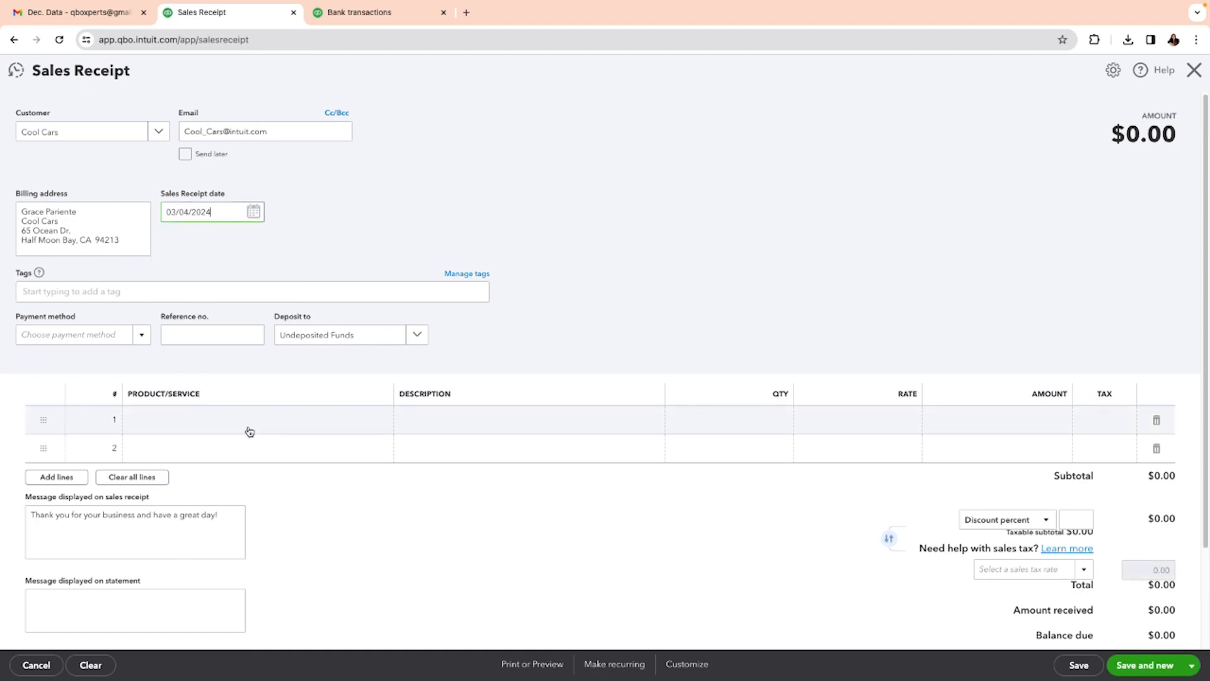
- Add Design as the Cool Cars receipt's first line with a rate of 55
{"action": "left_click", "coordinate": [241, 427]}
{"action": "left_click", "coordinate": [241, 426]}
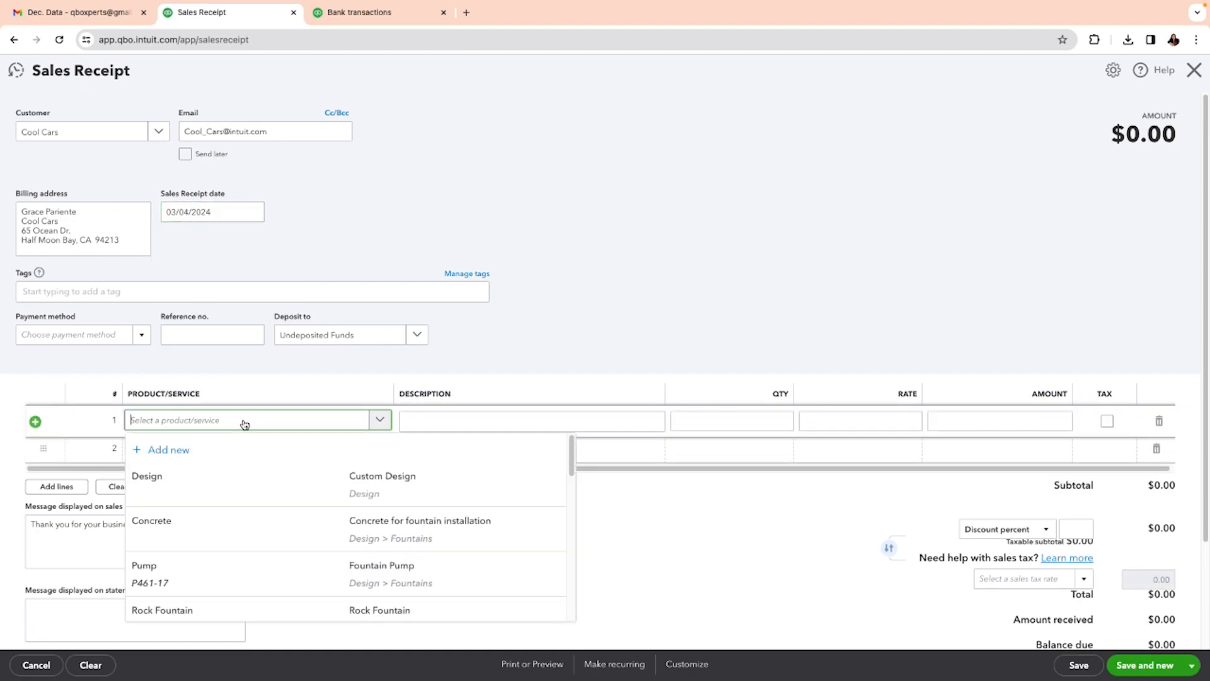
{"action": "left_click", "coordinate": [248, 476]}
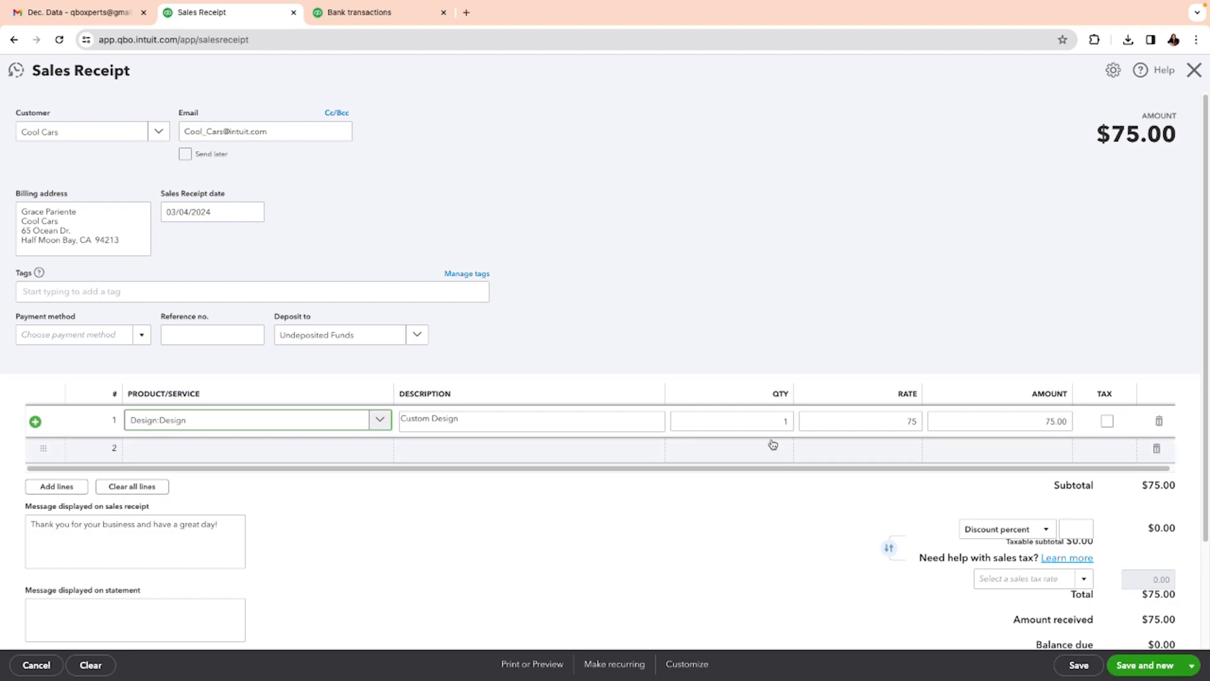
{"action": "left_click", "coordinate": [870, 419]}
{"action": "type", "text": "55"}
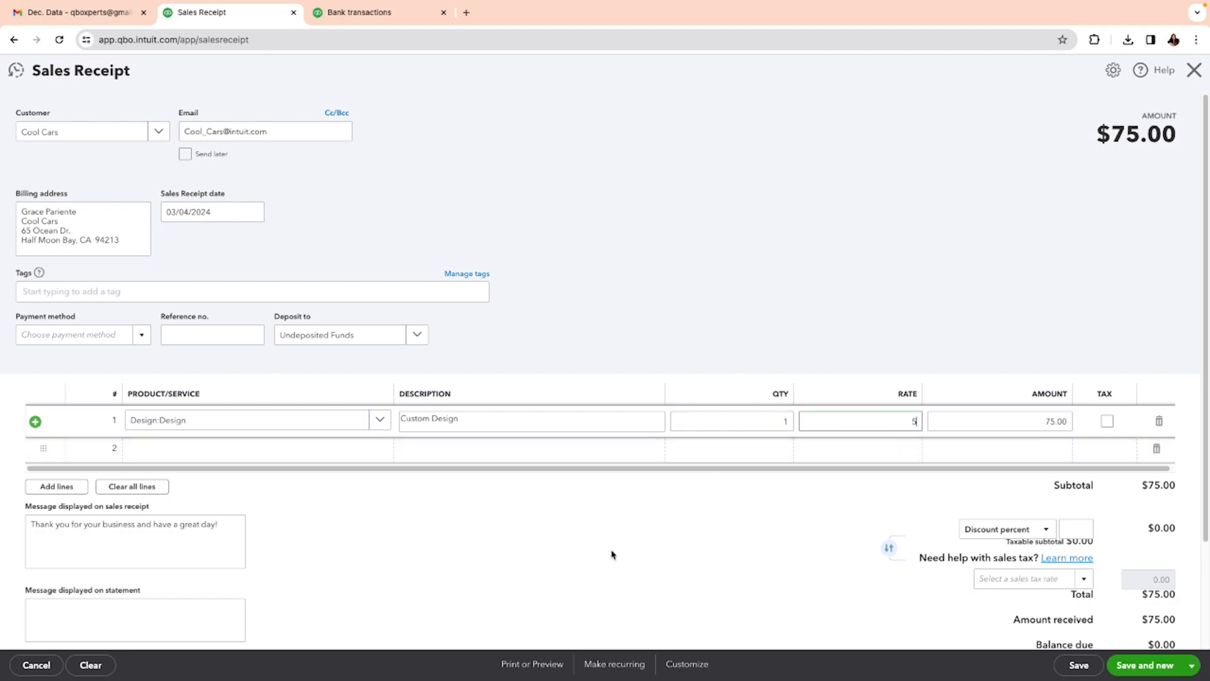
{"action": "left_click", "coordinate": [651, 542]}
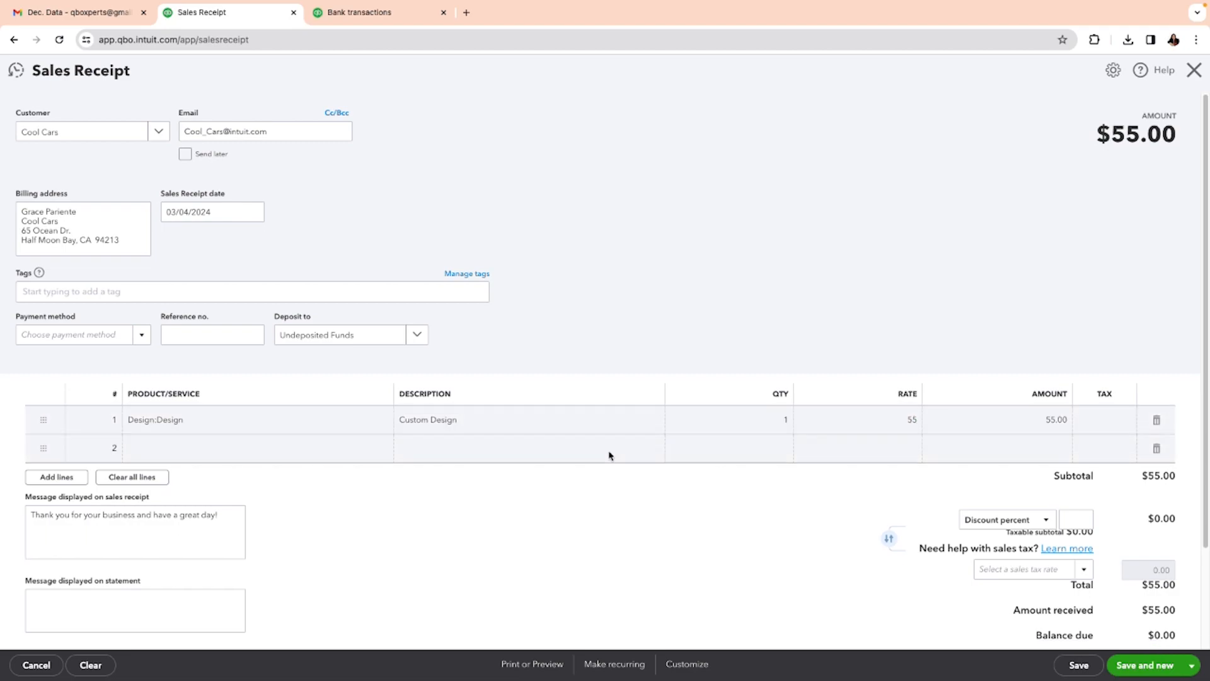
- Save the Cool Cars sales receipt and close it
{"action": "scroll", "coordinate": [906, 479], "scroll_direction": "down", "scroll_amount": 2}
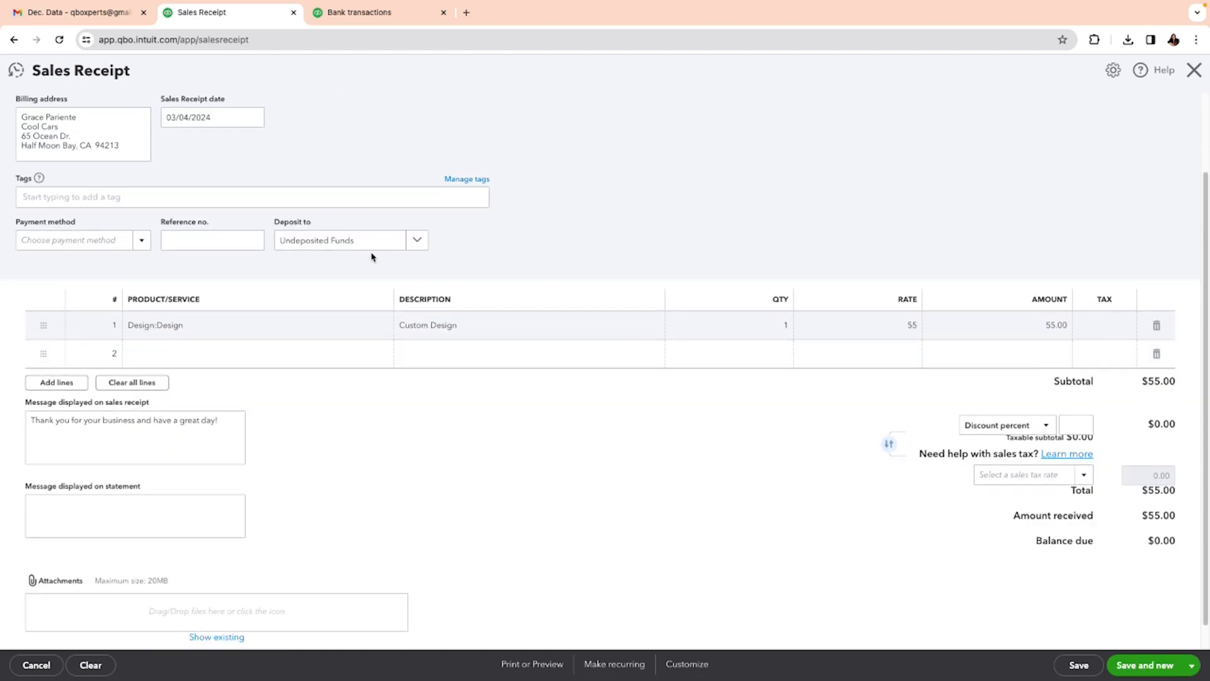
{"action": "left_click", "coordinate": [1082, 666]}
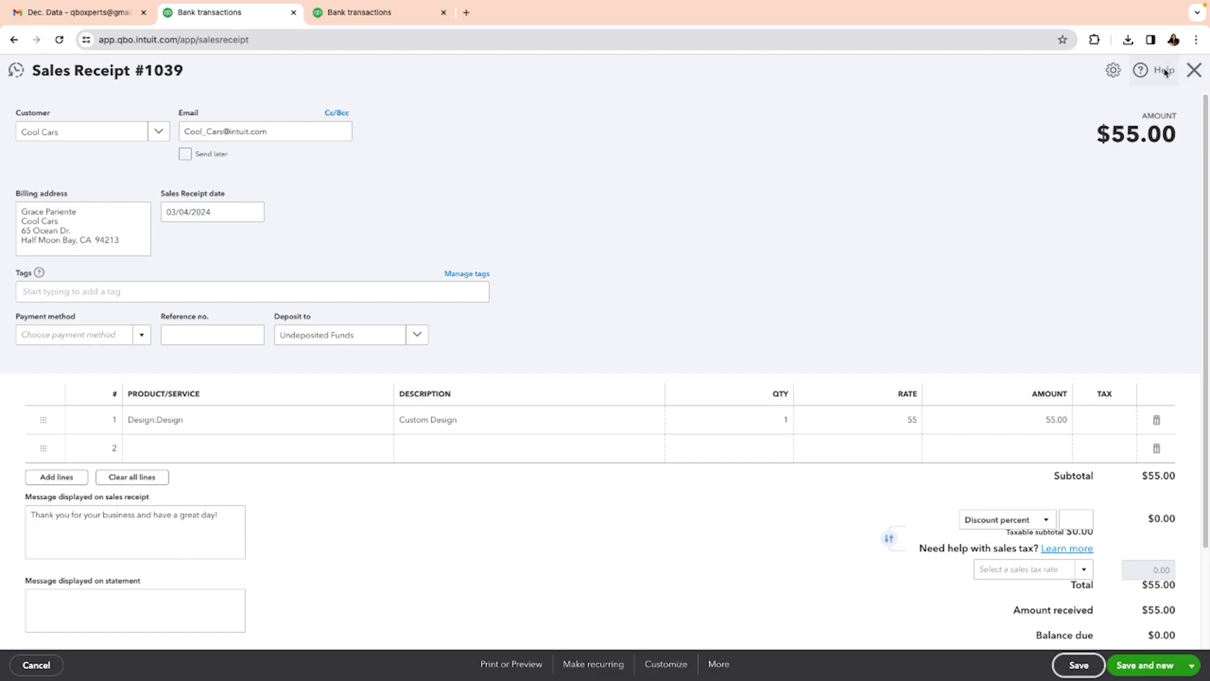
{"action": "left_click", "coordinate": [1194, 71]}
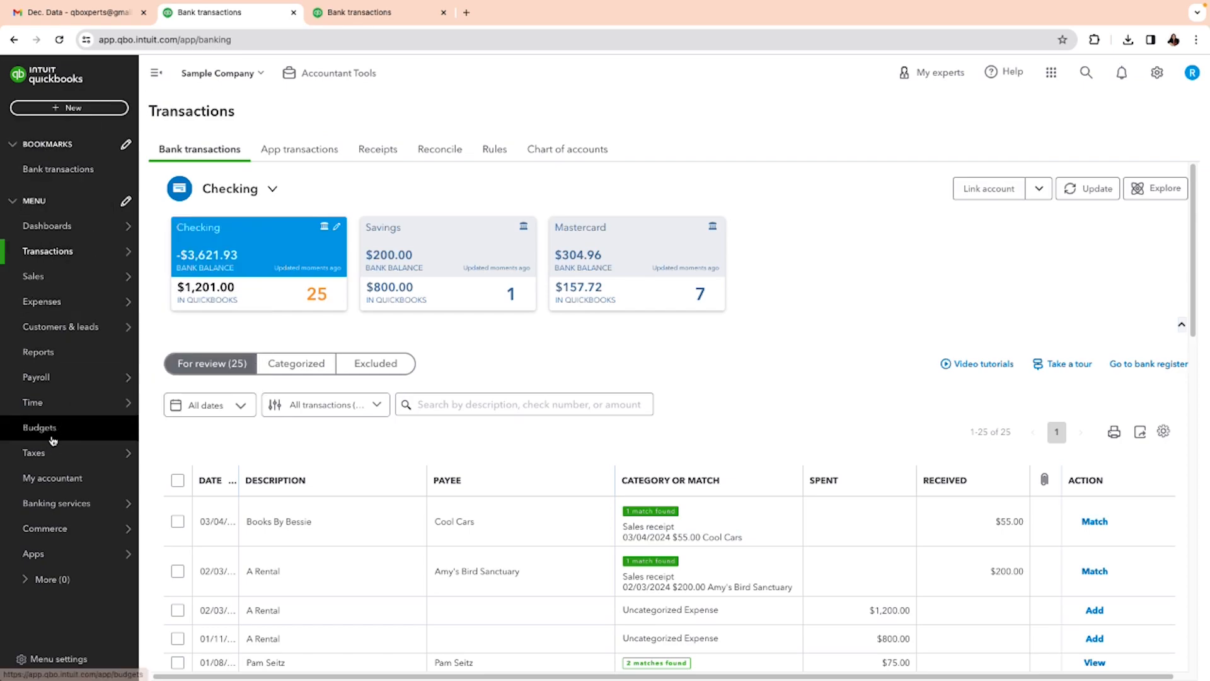
- View the sales invoices list and open the full transaction search page
{"action": "mouse_move", "coordinate": [58, 306]}
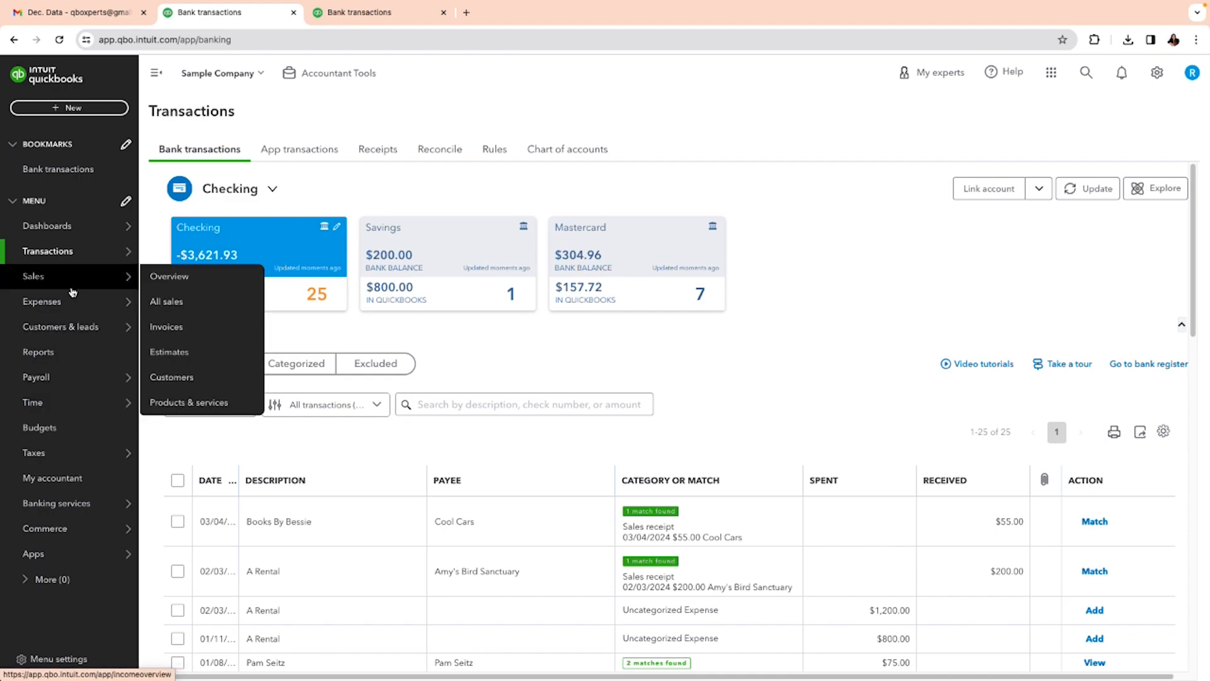
{"action": "left_click", "coordinate": [166, 326]}
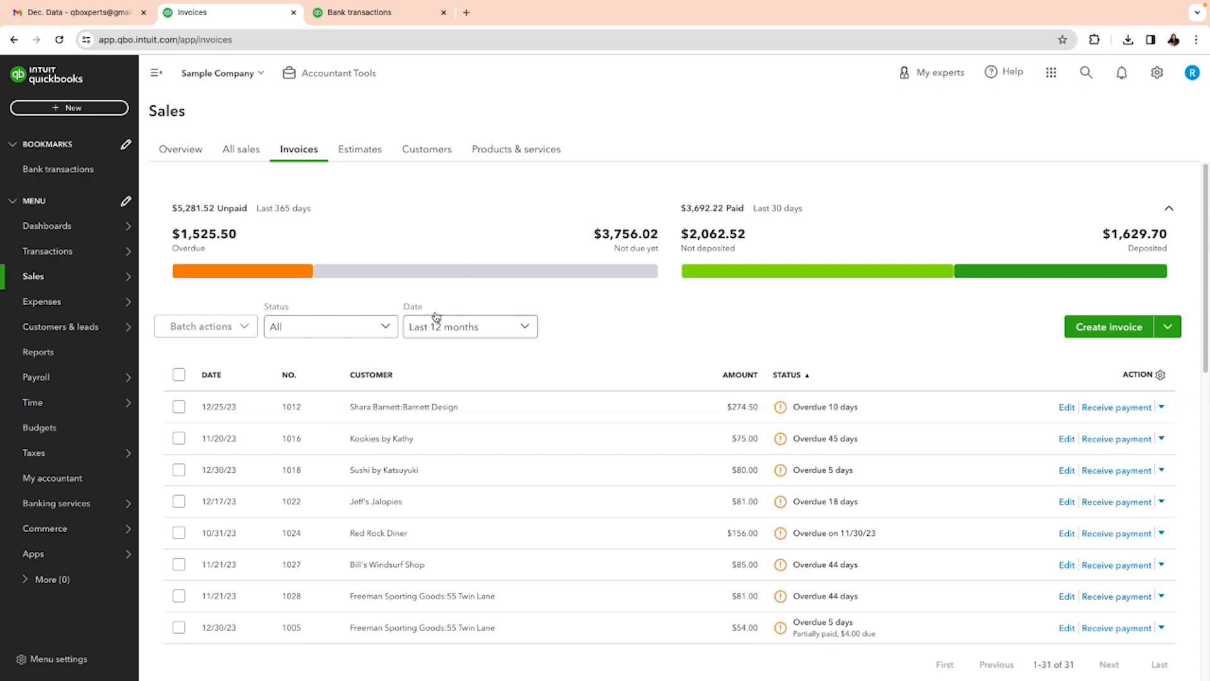
{"action": "left_click", "coordinate": [1086, 74]}
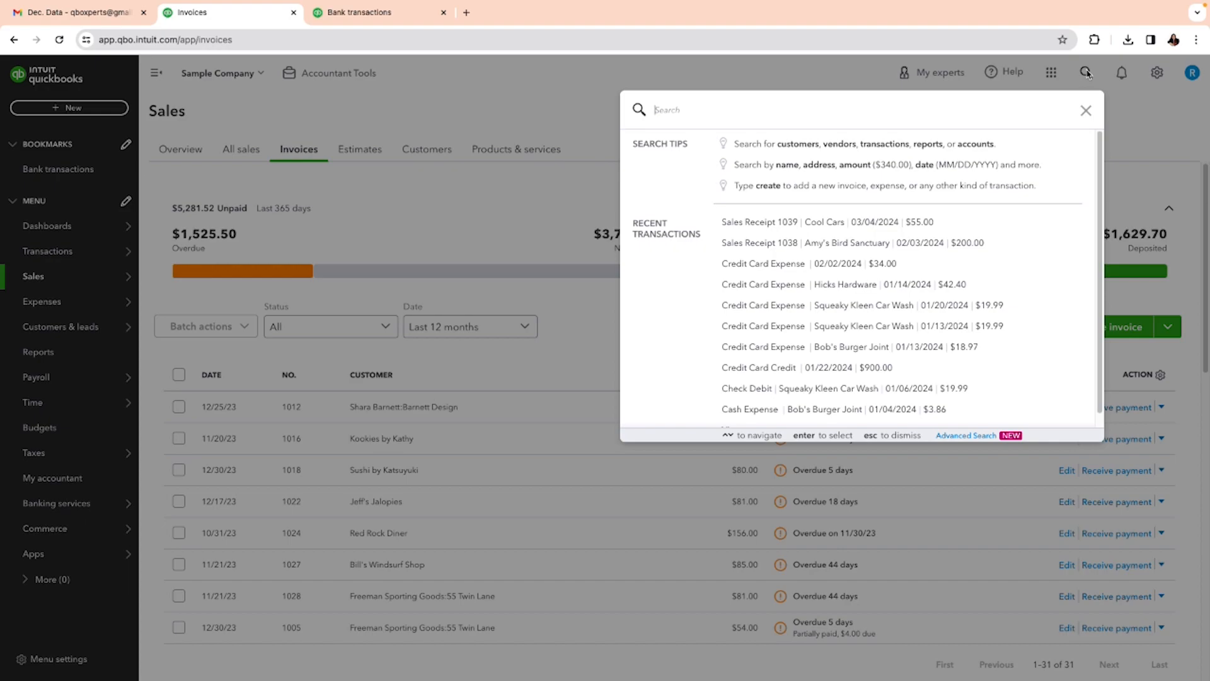
{"action": "key", "text": "Return"}
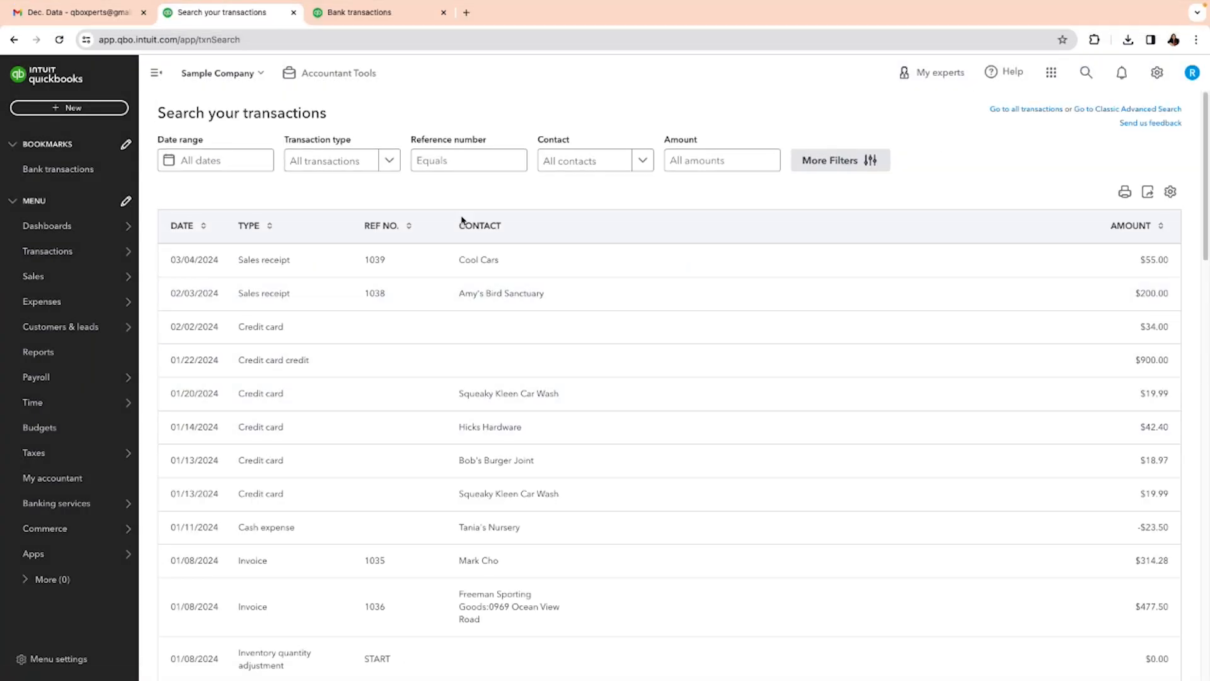
- Filter the transaction search by the Invoice type and check the reference number and amount filters
{"action": "left_click", "coordinate": [389, 160]}
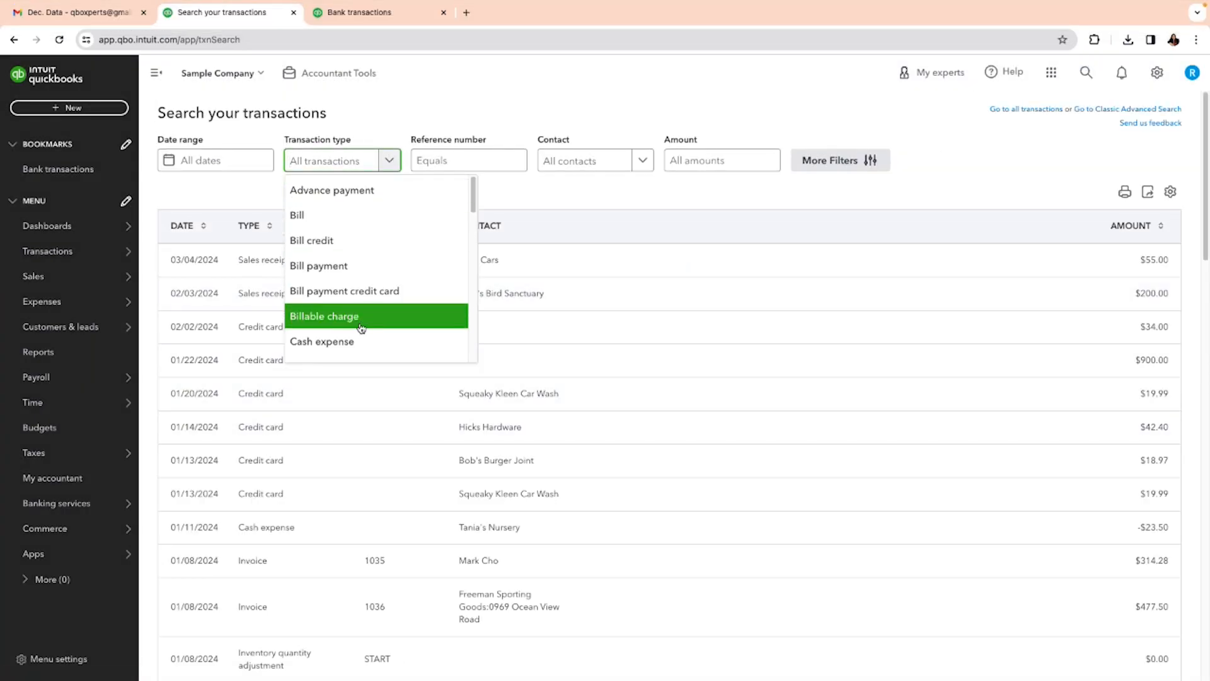
{"action": "scroll", "coordinate": [361, 328], "scroll_direction": "down", "scroll_amount": 3}
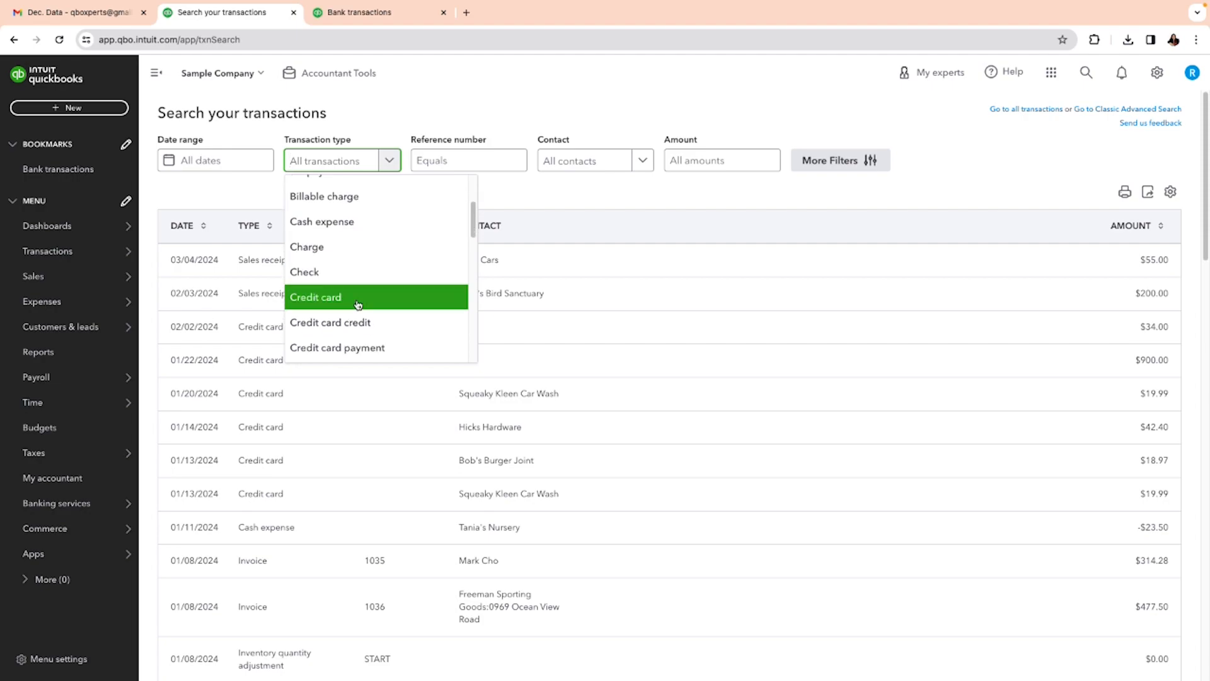
{"action": "scroll", "coordinate": [357, 305], "scroll_direction": "down", "scroll_amount": 5}
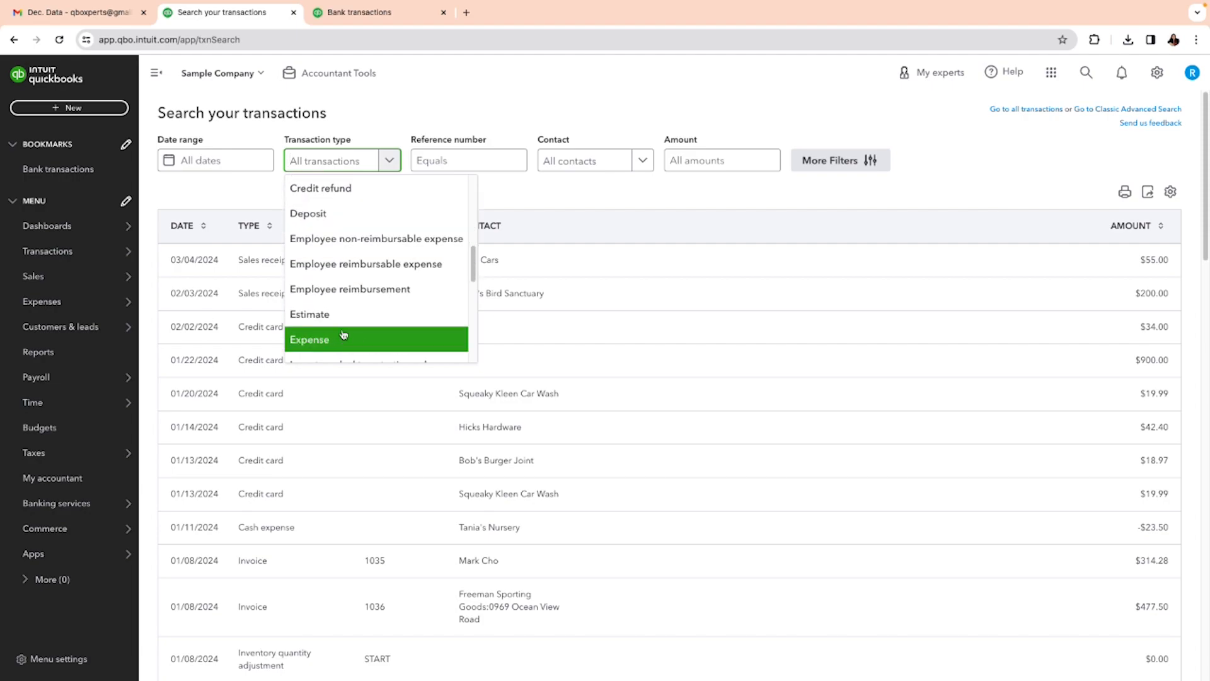
{"action": "scroll", "coordinate": [338, 313], "scroll_direction": "down", "scroll_amount": 3}
{"action": "left_click", "coordinate": [338, 327]}
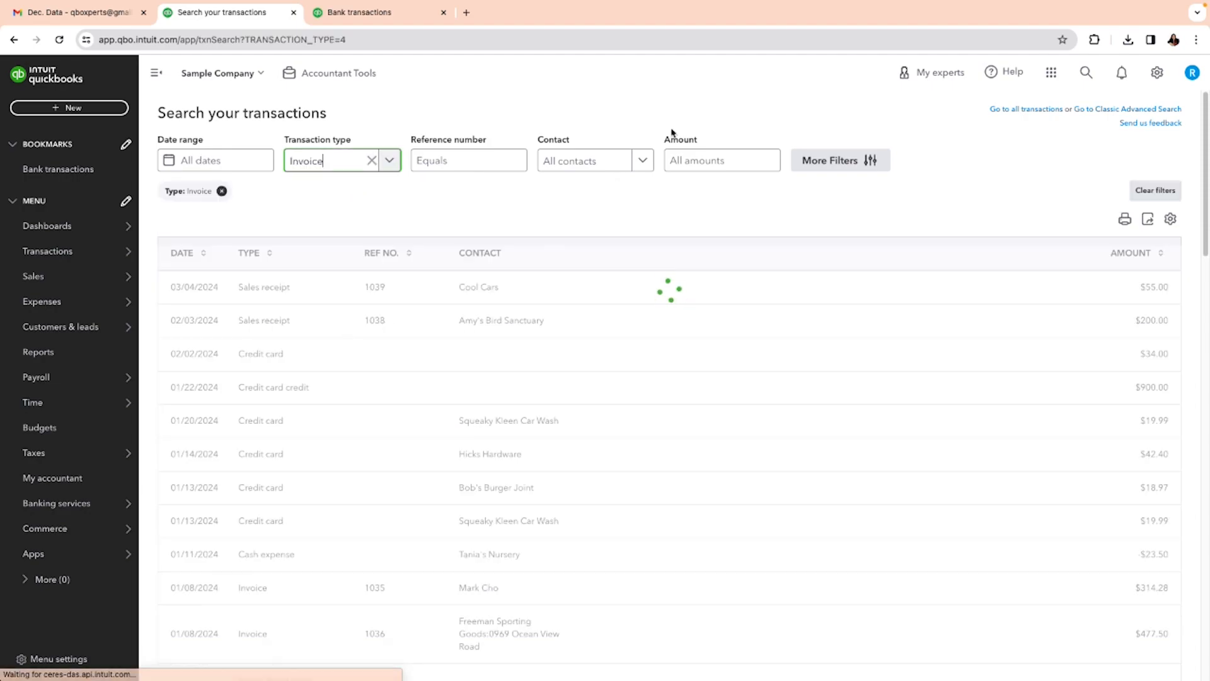
{"action": "left_click", "coordinate": [490, 168]}
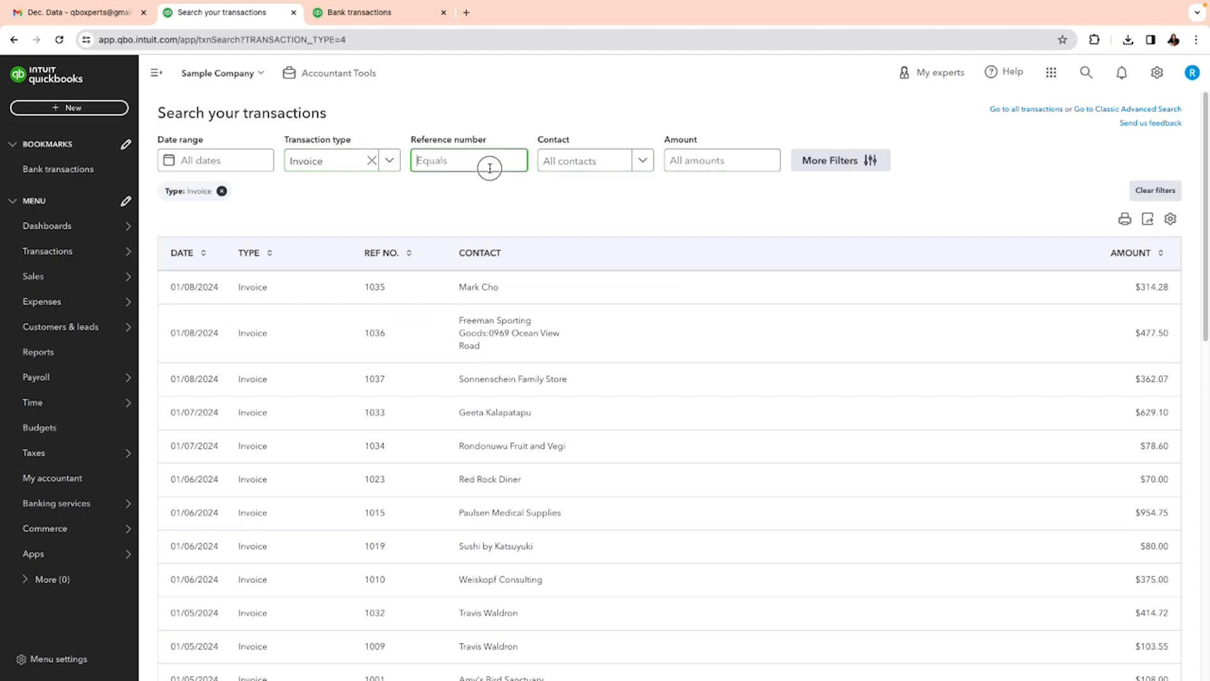
{"action": "left_click", "coordinate": [735, 161]}
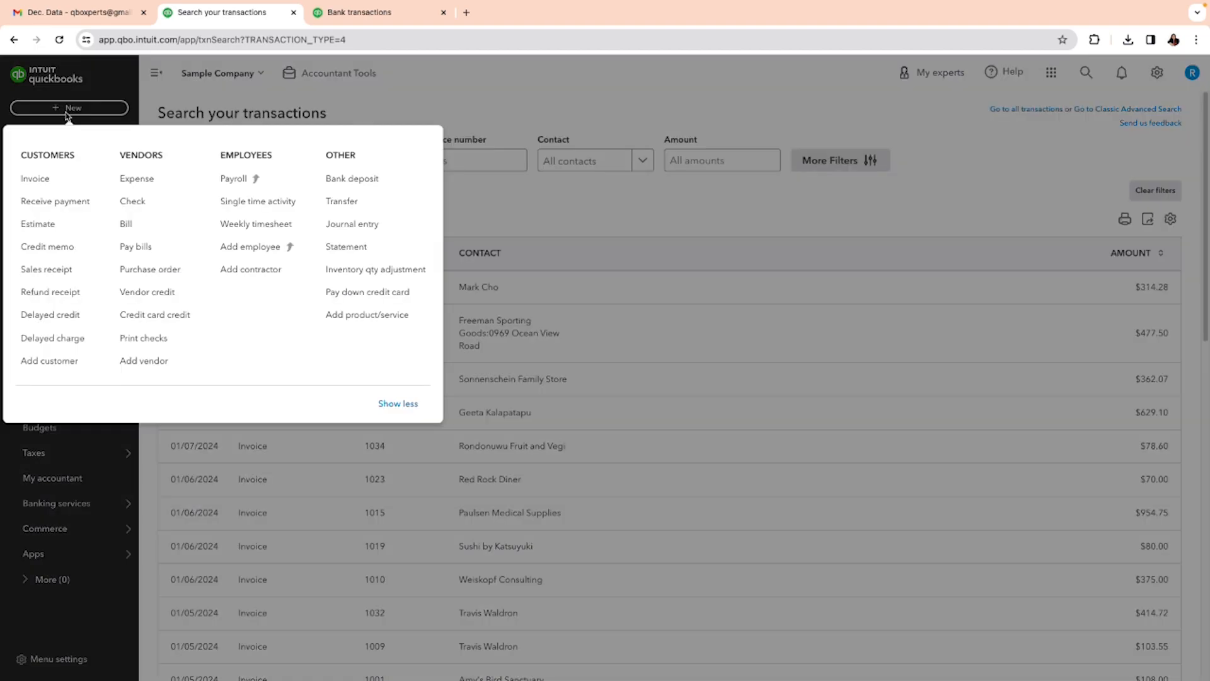
{"action": "left_click", "coordinate": [68, 110]}
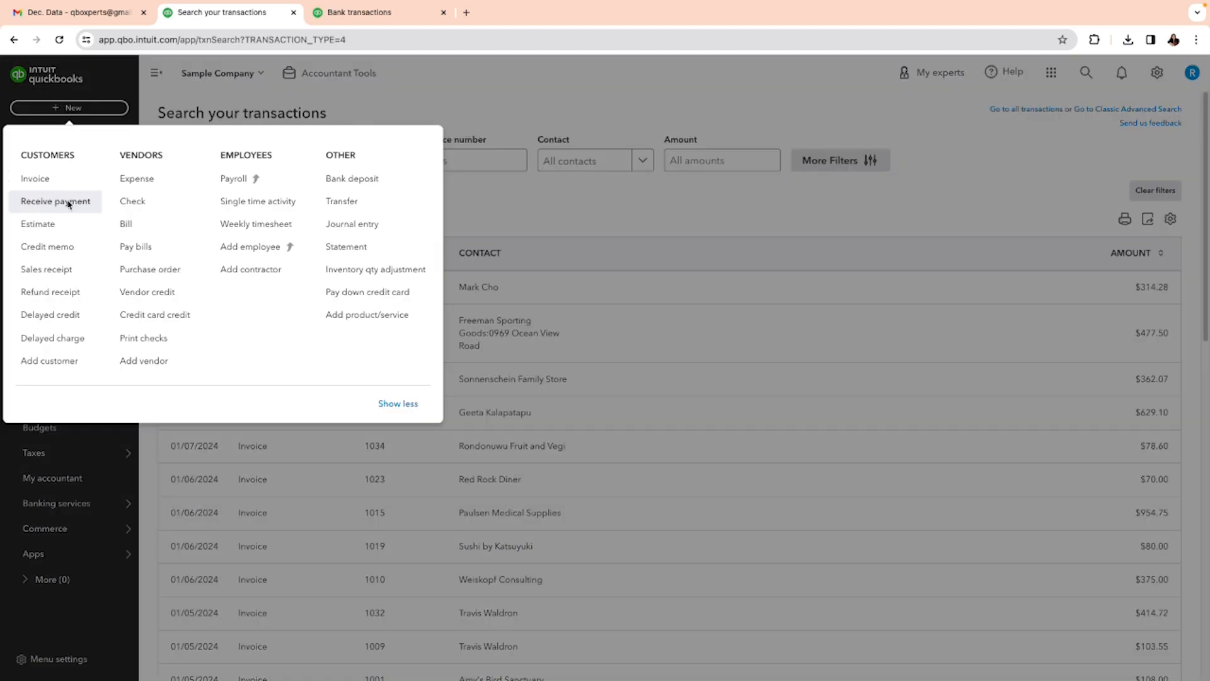
{"action": "left_click", "coordinate": [68, 181]}
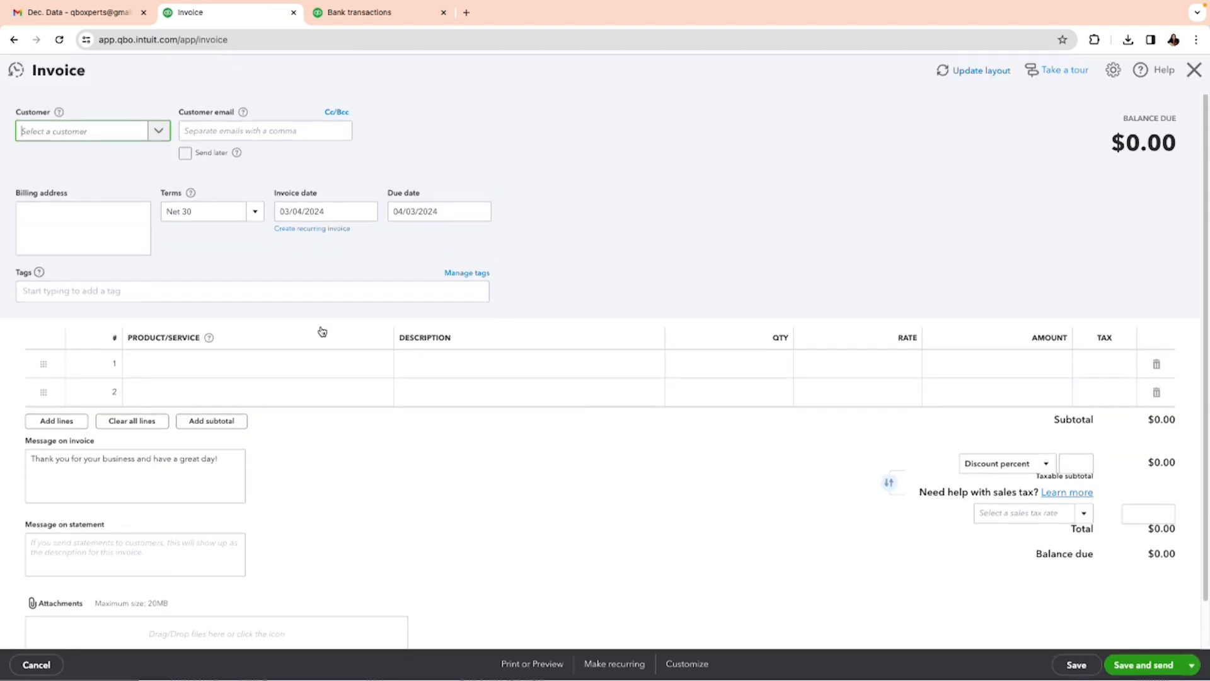
{"action": "left_click", "coordinate": [103, 133]}
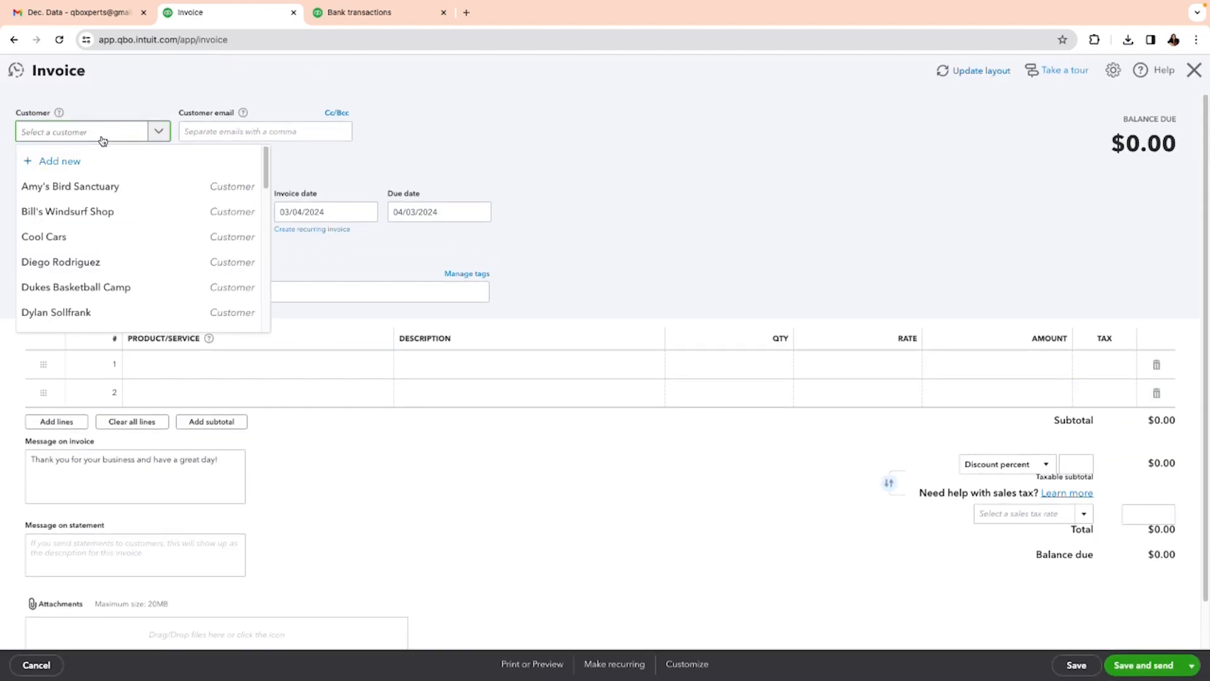
{"action": "left_click", "coordinate": [88, 237]}
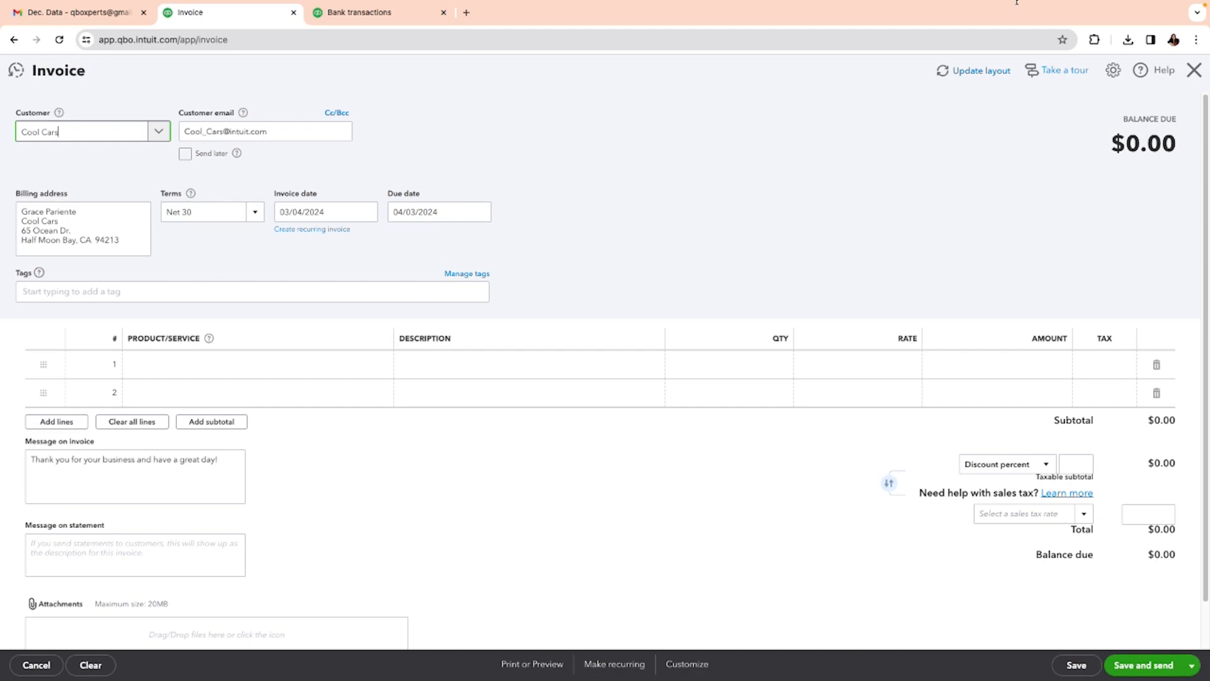
{"action": "left_click", "coordinate": [1194, 70]}
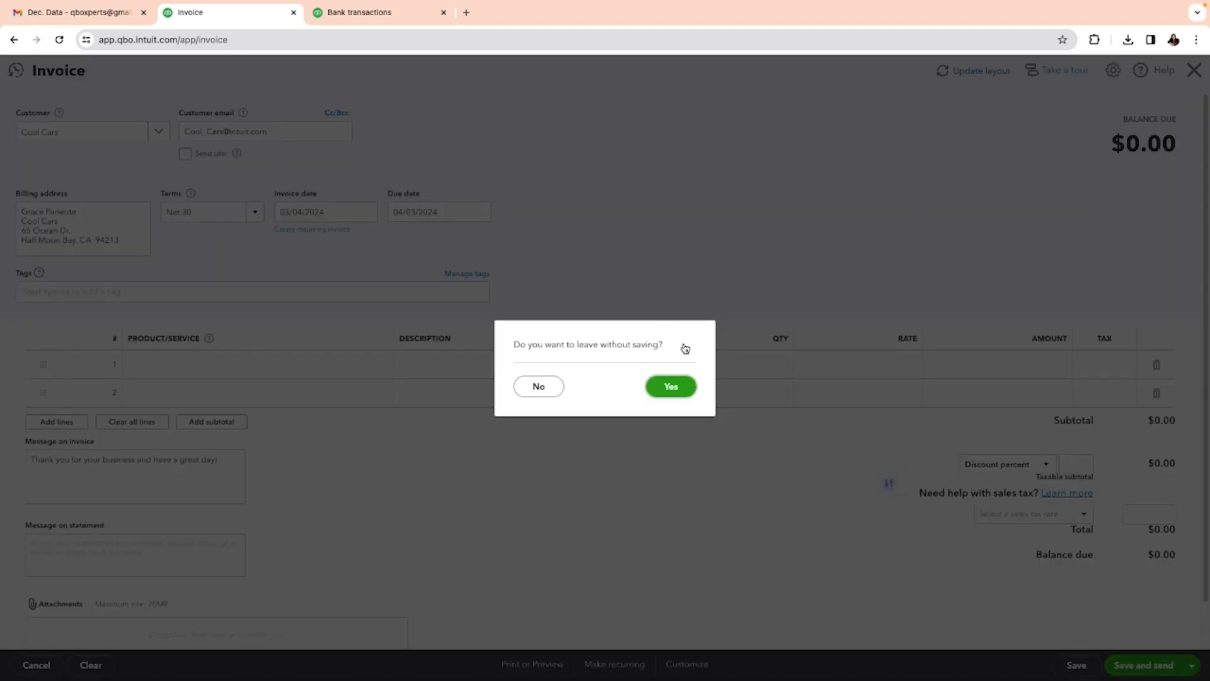
{"action": "left_click", "coordinate": [670, 385]}
- Start a received payment for Amy's Bird Sanctuary and apply 239.00 to the outstanding invoice dated 12/17/2023
{"action": "left_click", "coordinate": [72, 108]}
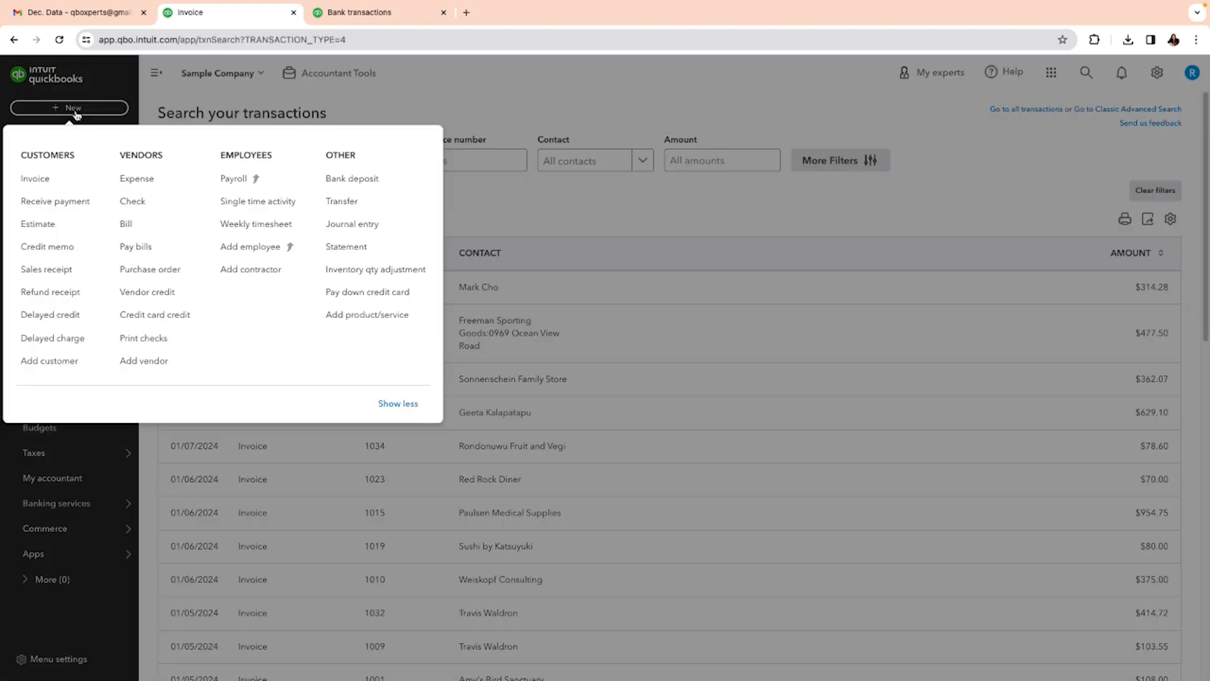
{"action": "left_click", "coordinate": [63, 202]}
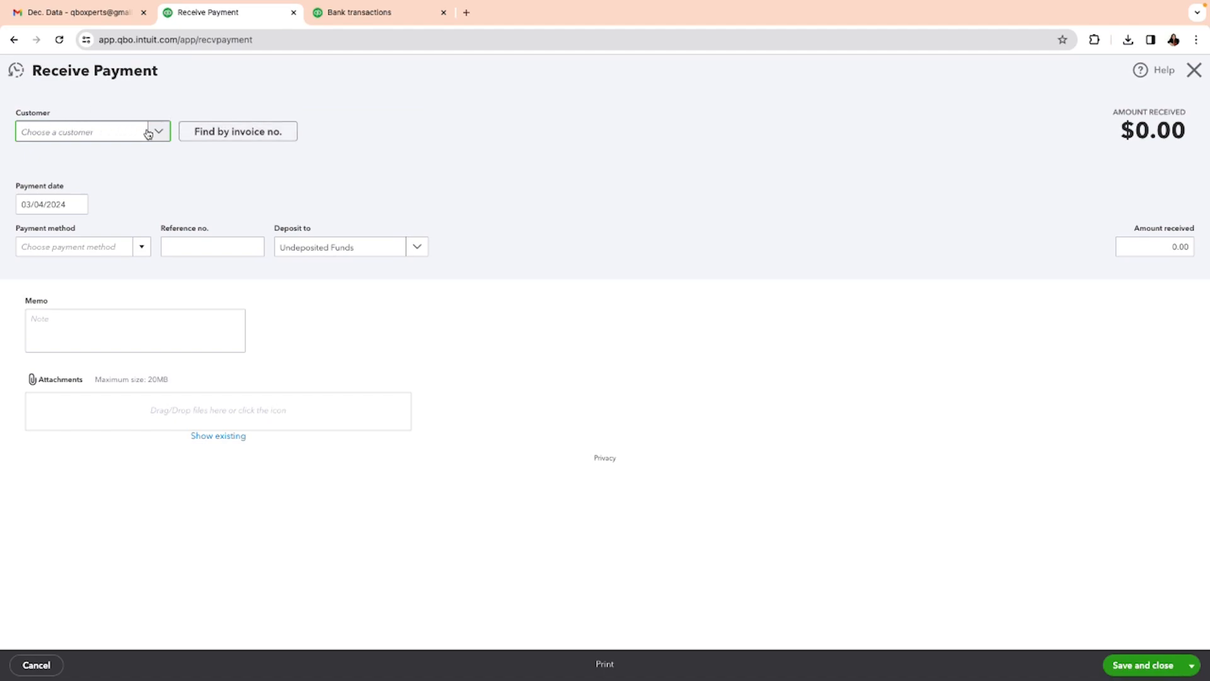
{"action": "left_click", "coordinate": [161, 132]}
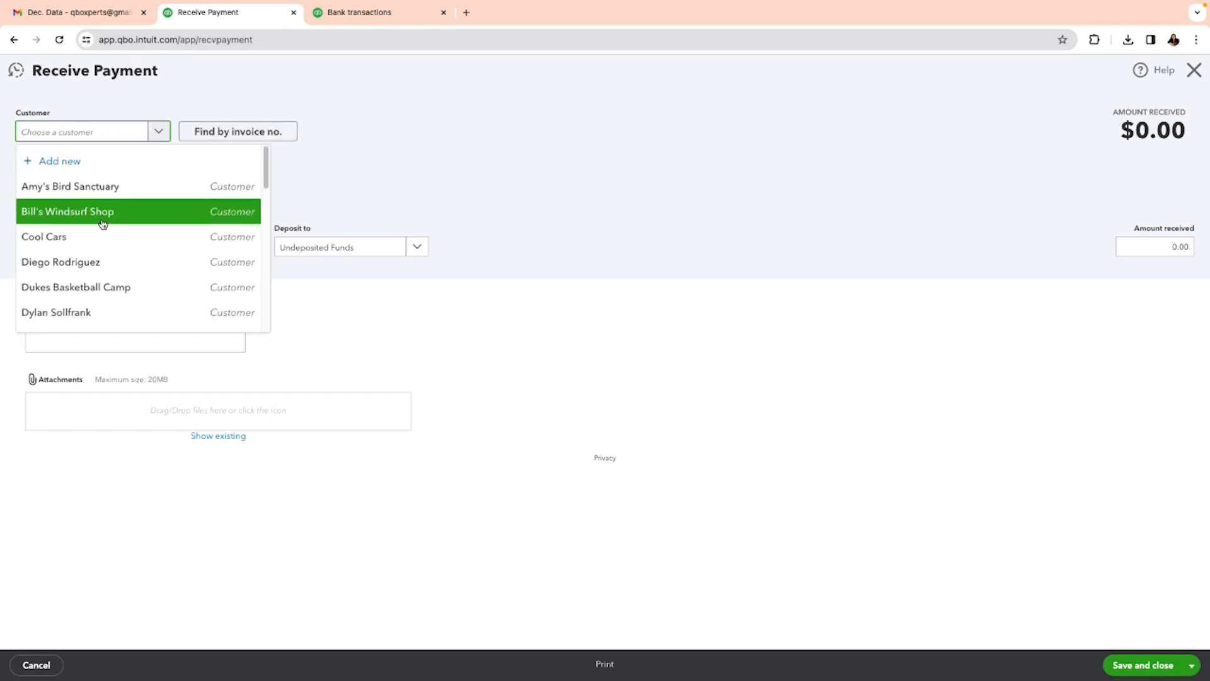
{"action": "left_click", "coordinate": [98, 187]}
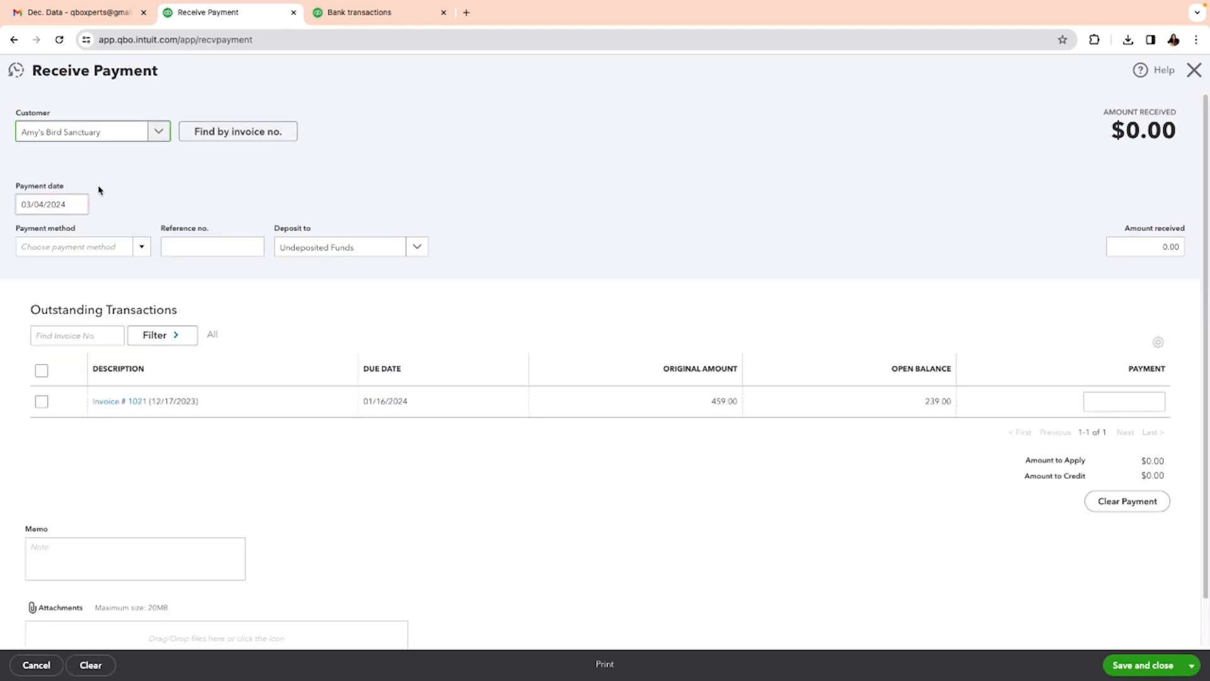
{"action": "left_click", "coordinate": [42, 403]}
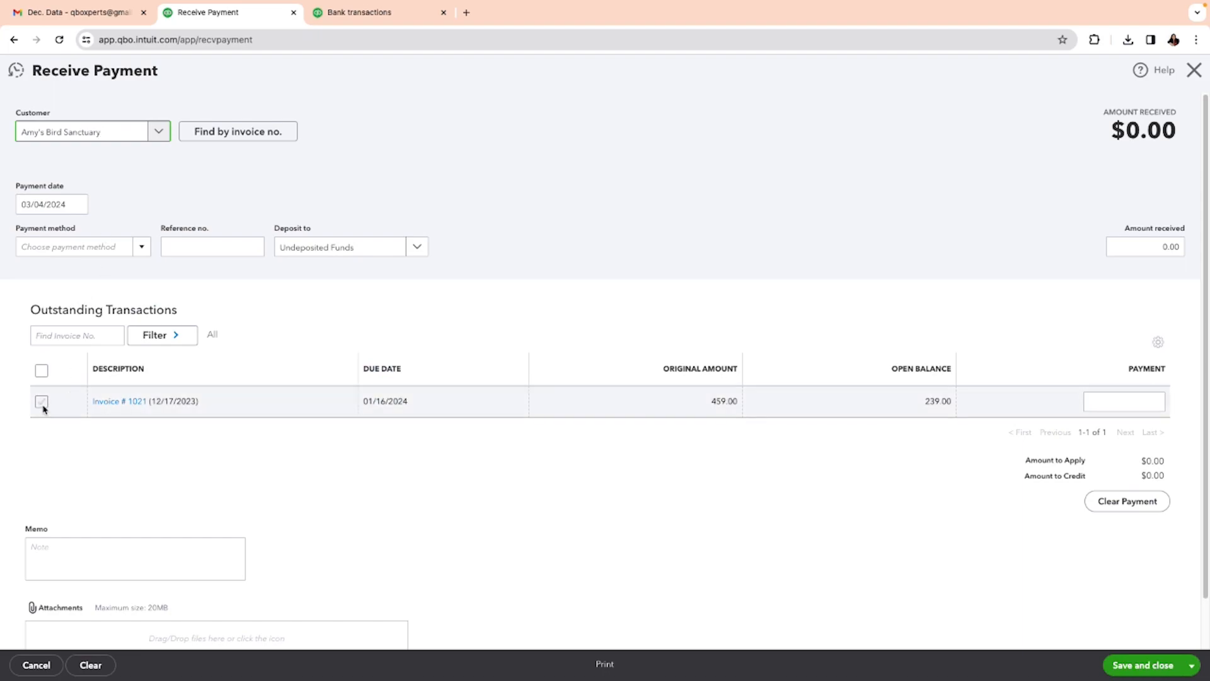
{"action": "left_click", "coordinate": [42, 402]}
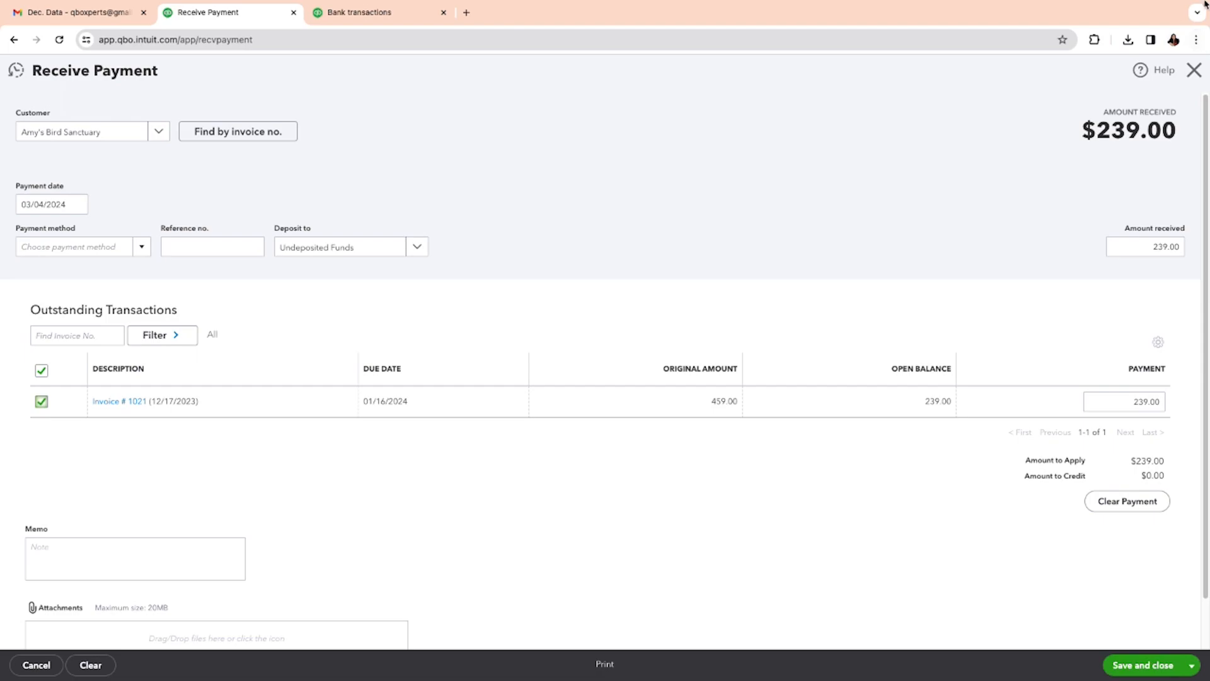
- Set the Amy's Bird Sanctuary payment date to 02/01/2024, then save and close the received payment
{"action": "left_click", "coordinate": [1193, 70]}
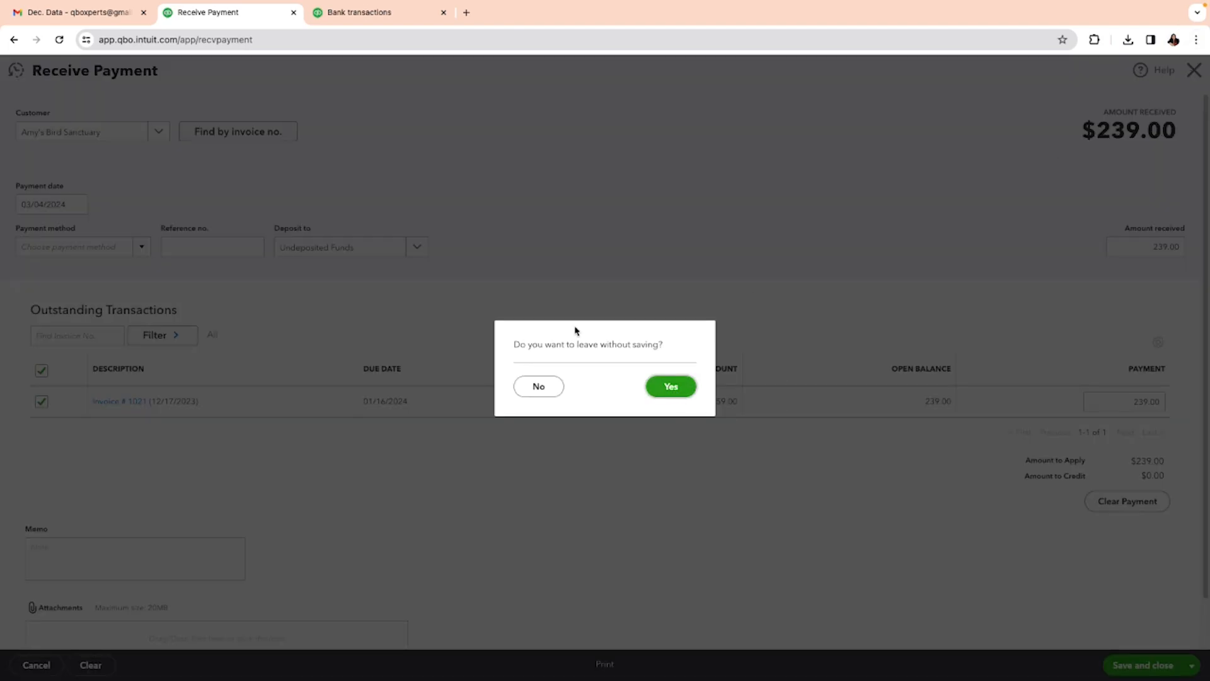
{"action": "left_click", "coordinate": [540, 386]}
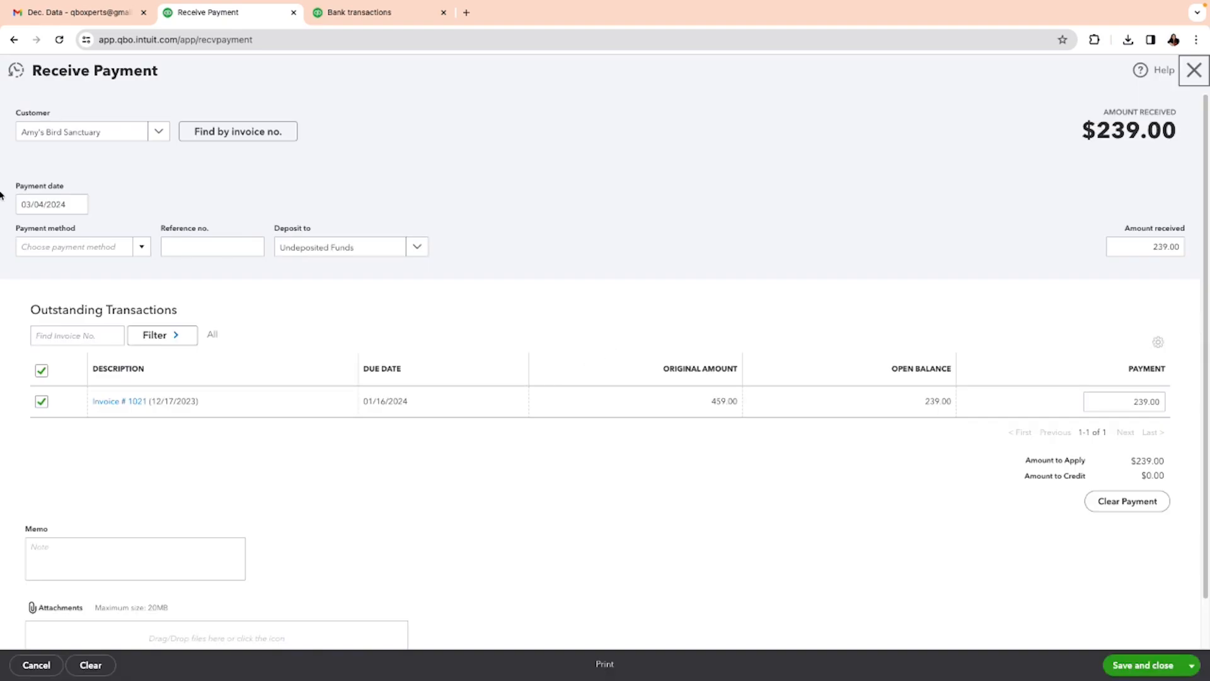
{"action": "left_click", "coordinate": [77, 205]}
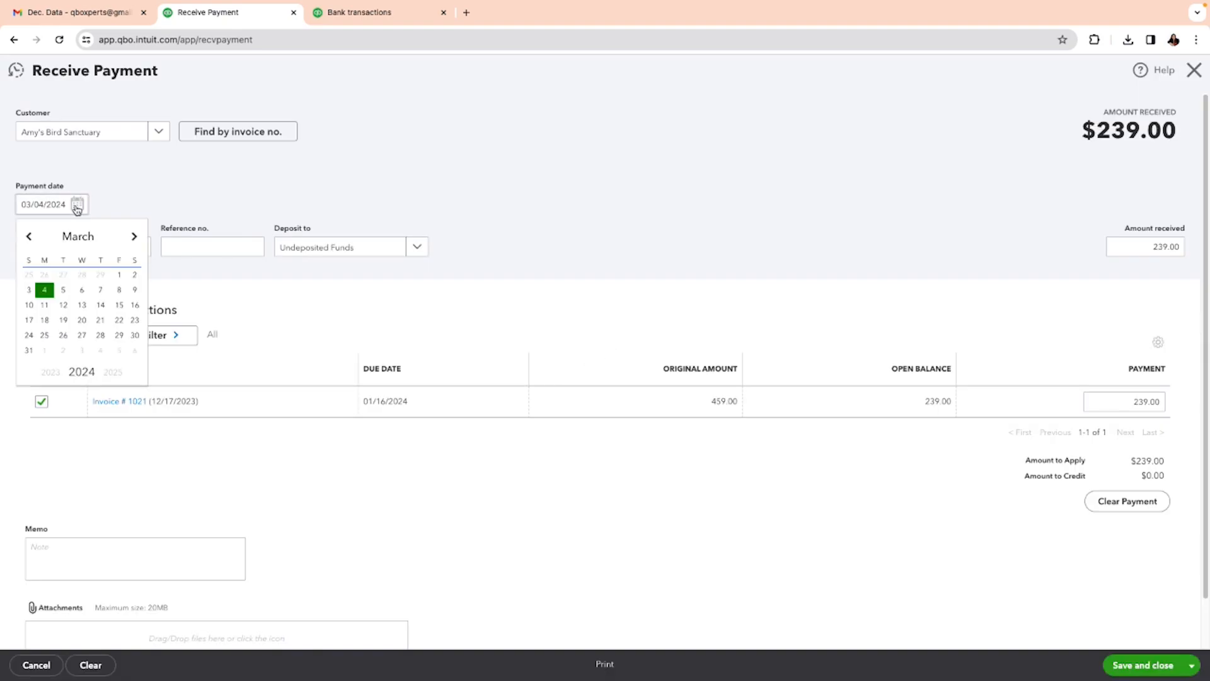
{"action": "left_click", "coordinate": [29, 239]}
{"action": "left_click", "coordinate": [100, 276]}
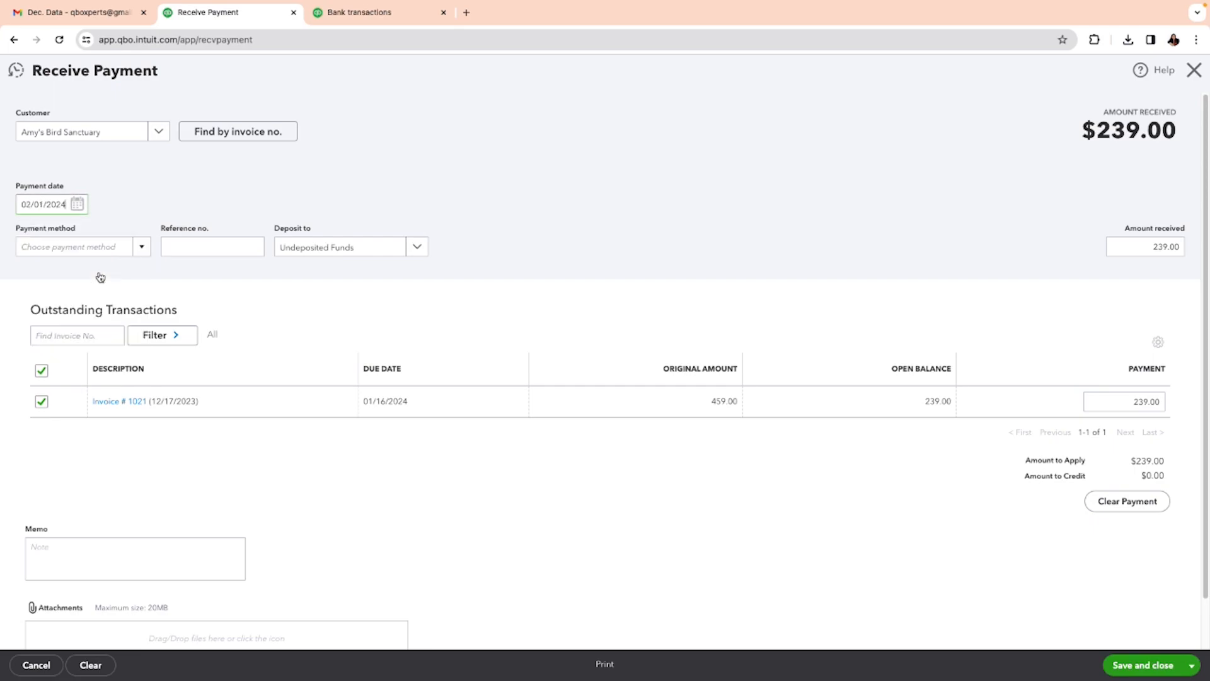
{"action": "left_click", "coordinate": [1154, 672]}
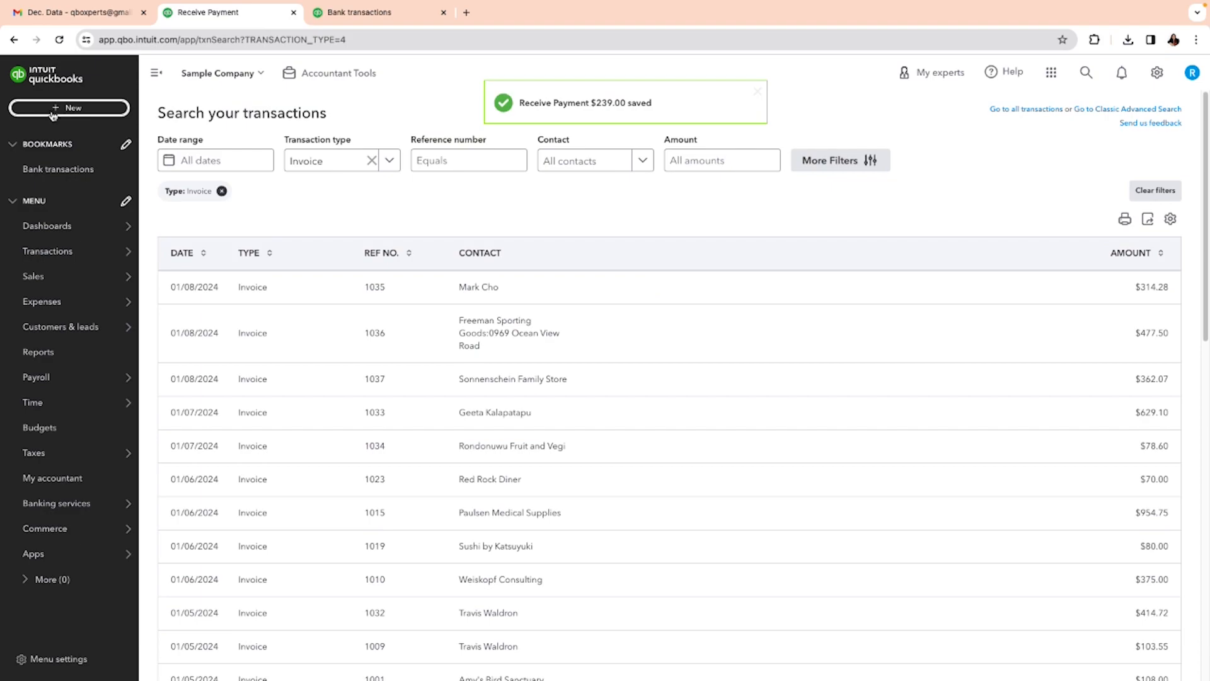
{"action": "left_click", "coordinate": [56, 108]}
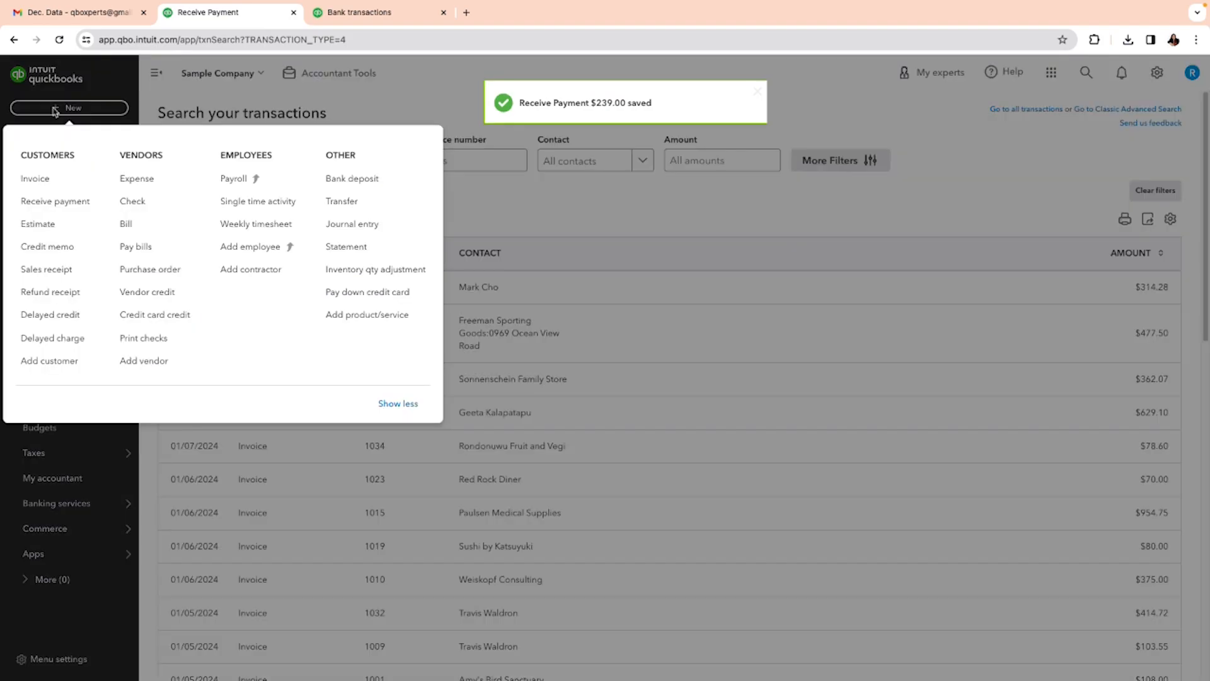
{"action": "left_click", "coordinate": [374, 181]}
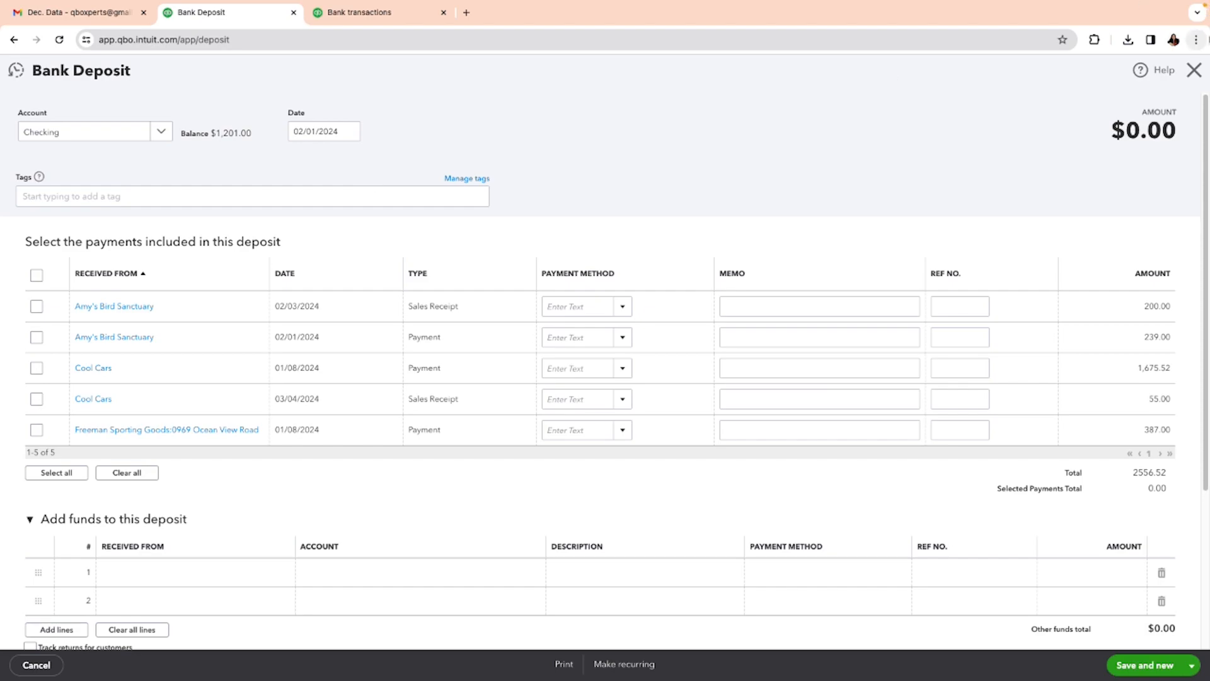
{"action": "left_click", "coordinate": [1194, 72]}
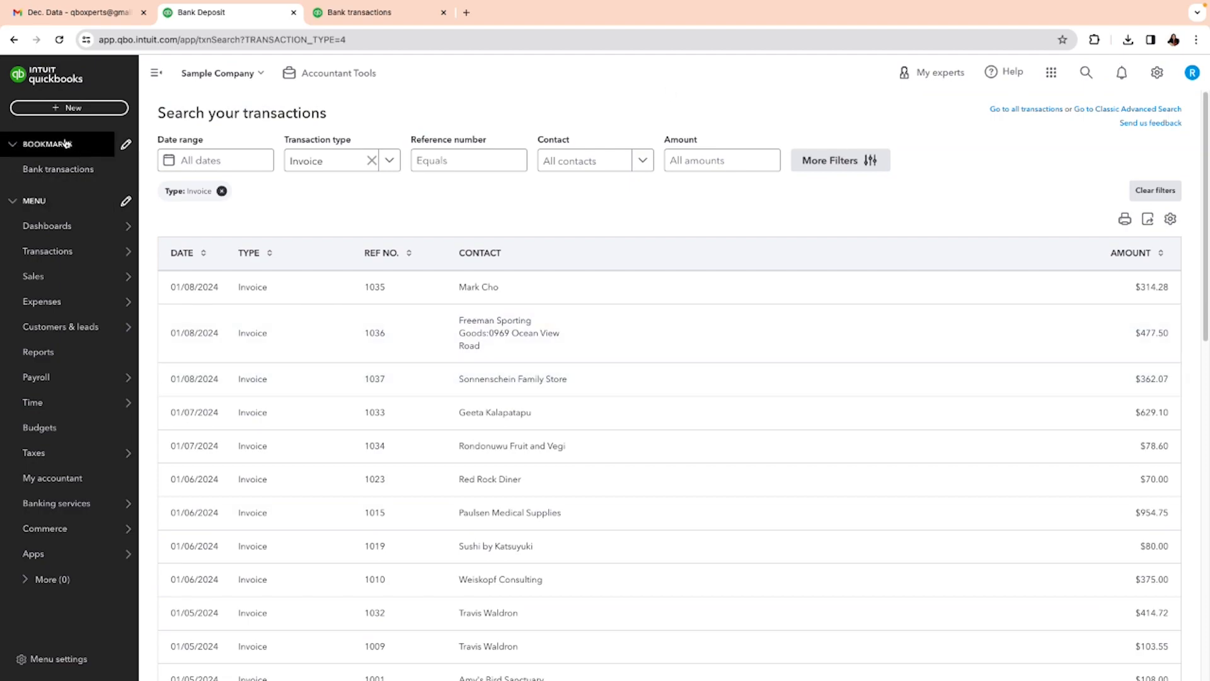
- Start a bank deposit and create a new Cash on hand bank account as its deposit account
{"action": "left_click", "coordinate": [58, 111]}
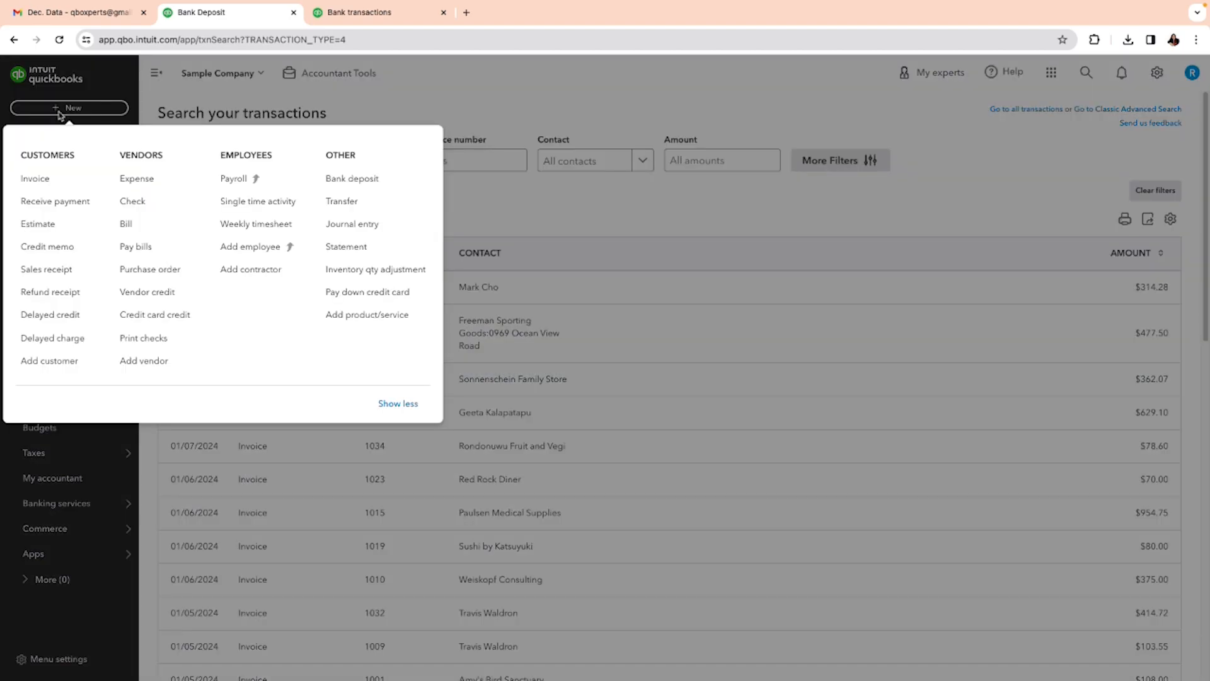
{"action": "left_click", "coordinate": [335, 180]}
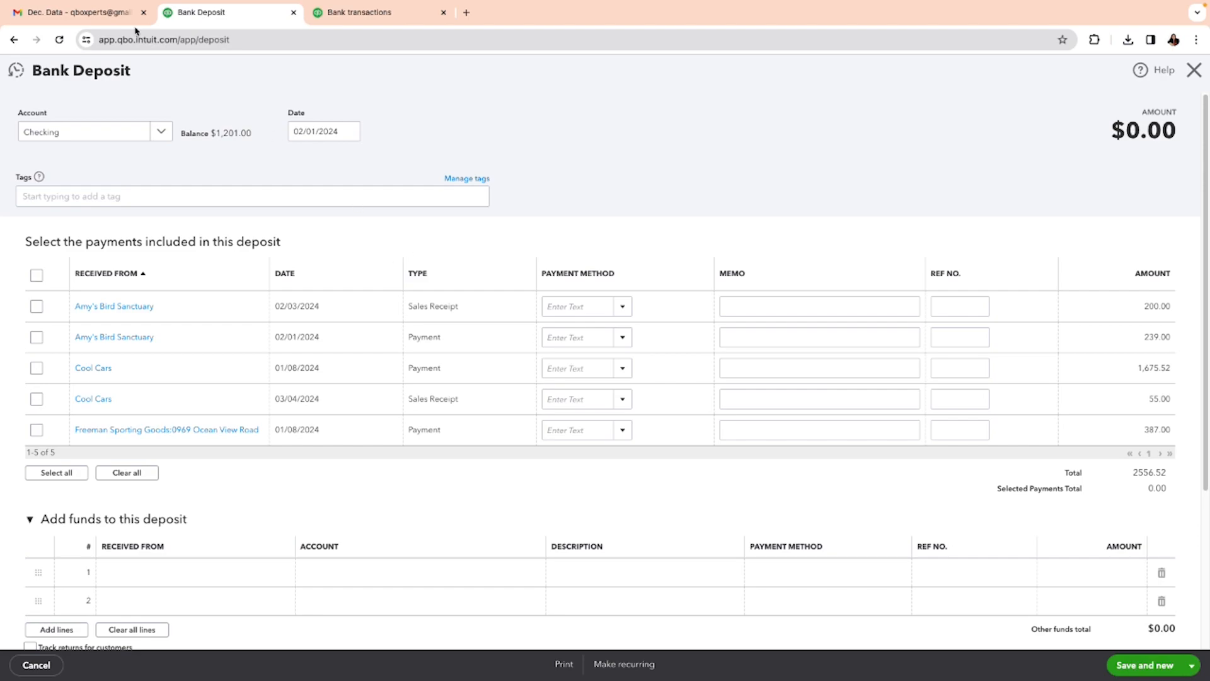
{"action": "left_click", "coordinate": [162, 134]}
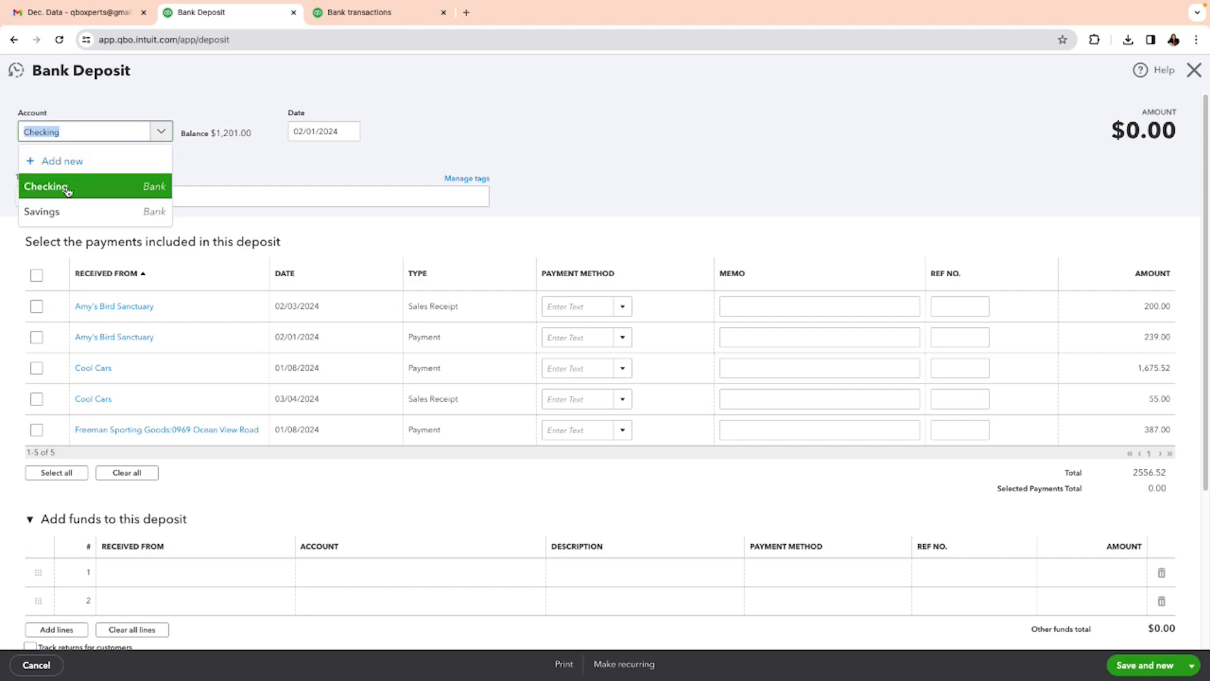
{"action": "left_click", "coordinate": [69, 162]}
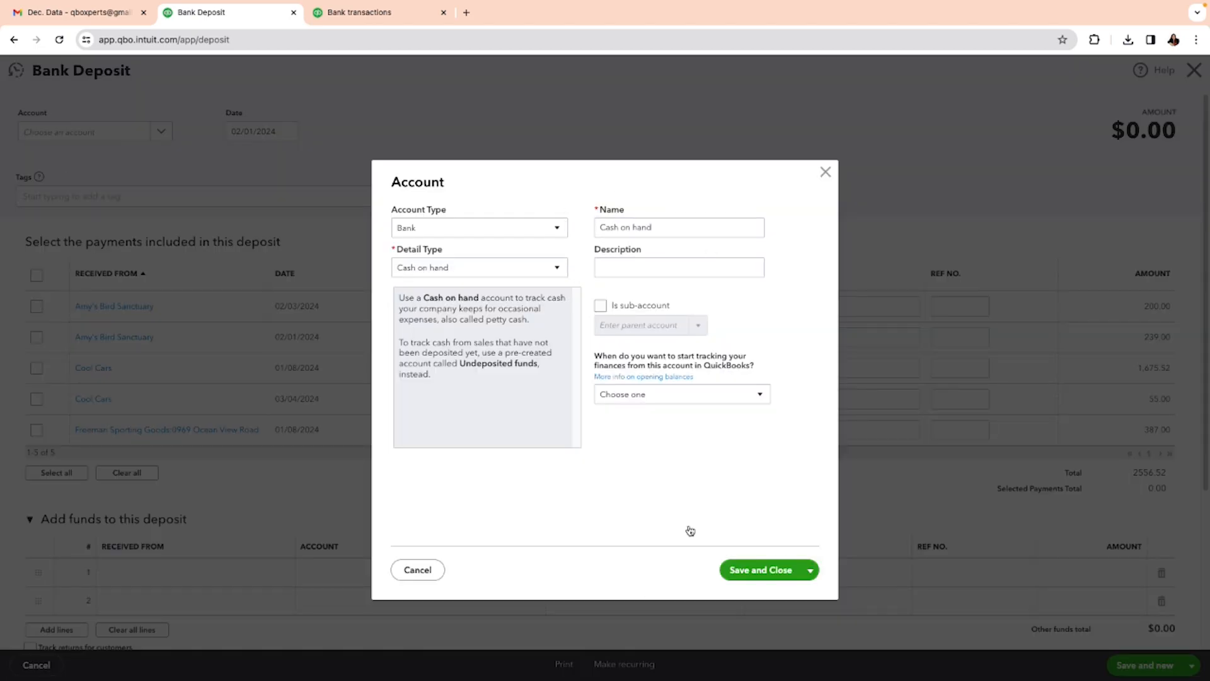
{"action": "left_click", "coordinate": [754, 575]}
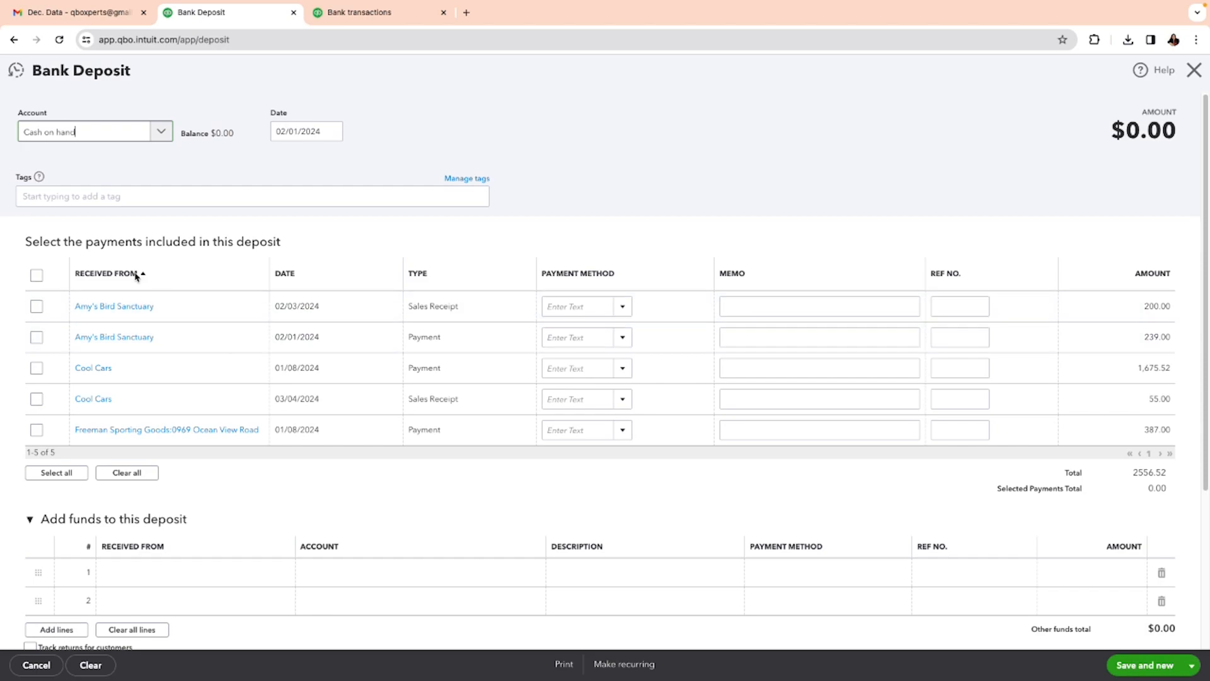
- Deposit the 200.00 Amy's Bird Sanctuary sales receipt into Cash on hand dated 02/03/2024, and save it with a new deposit started
{"action": "left_click", "coordinate": [37, 307]}
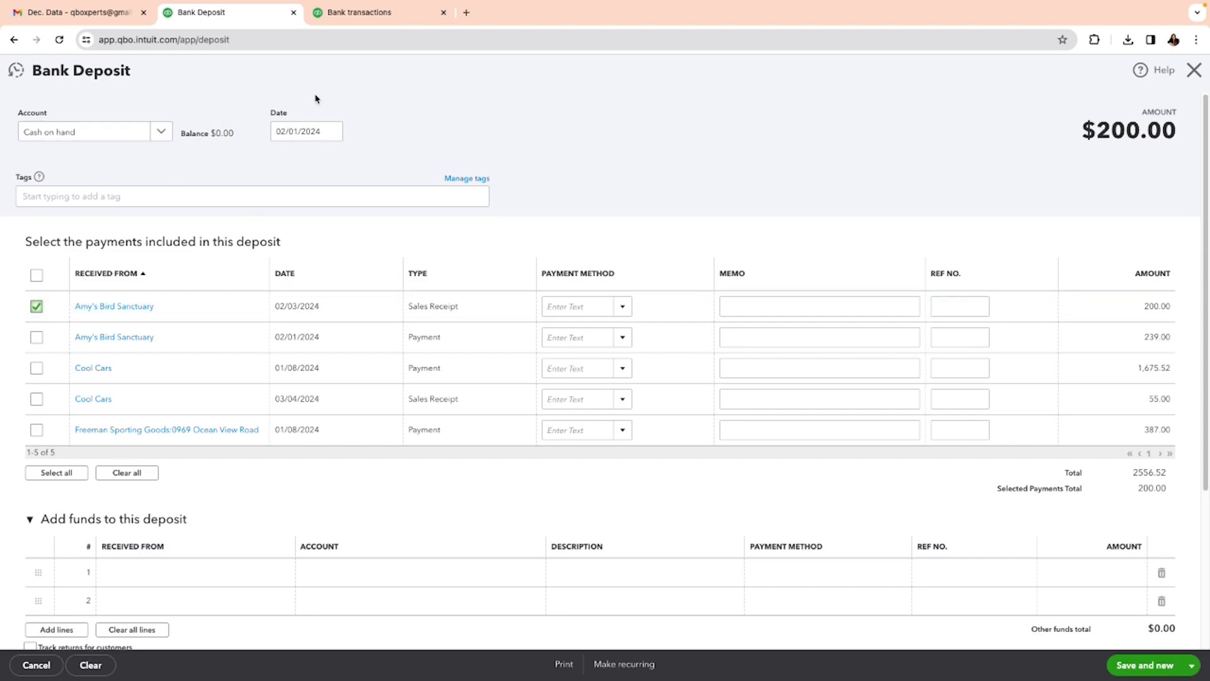
{"action": "left_click", "coordinate": [333, 133]}
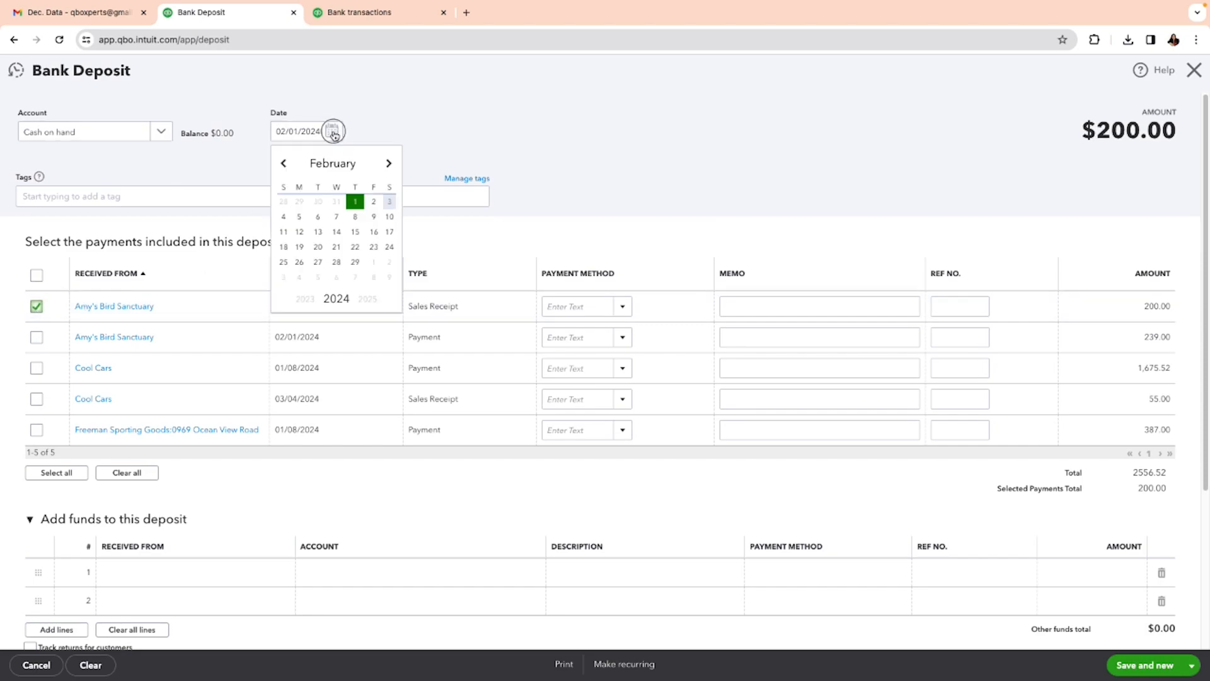
{"action": "left_click", "coordinate": [389, 202]}
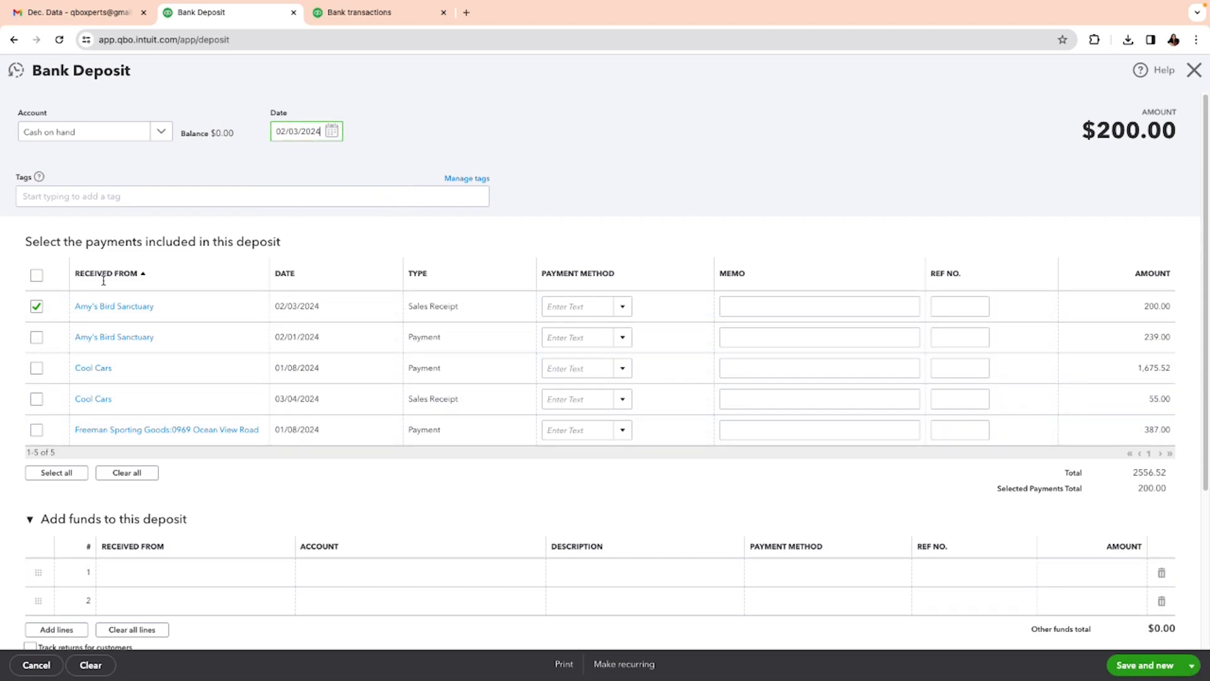
{"action": "left_click", "coordinate": [1181, 664]}
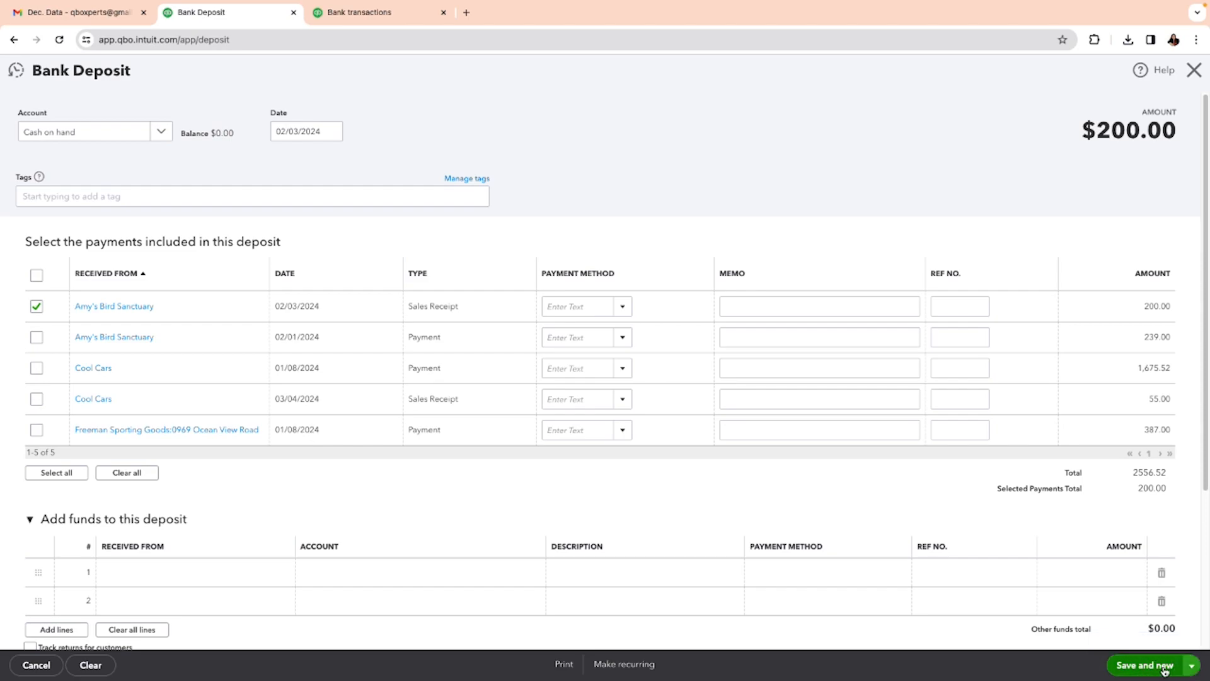
{"action": "left_click", "coordinate": [1164, 667]}
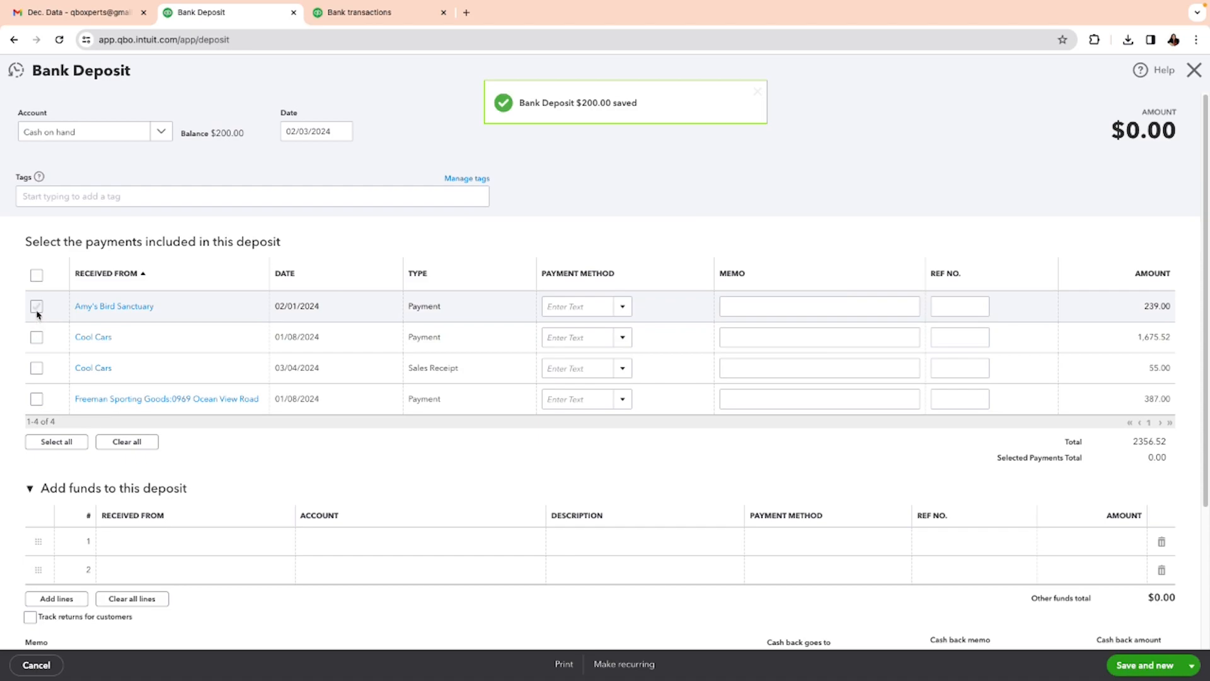
- Deposit the 55.00 Cool Cars sales receipt into Cash on hand dated 03/04/2024, and save it with a new deposit started
{"action": "left_click", "coordinate": [36, 368]}
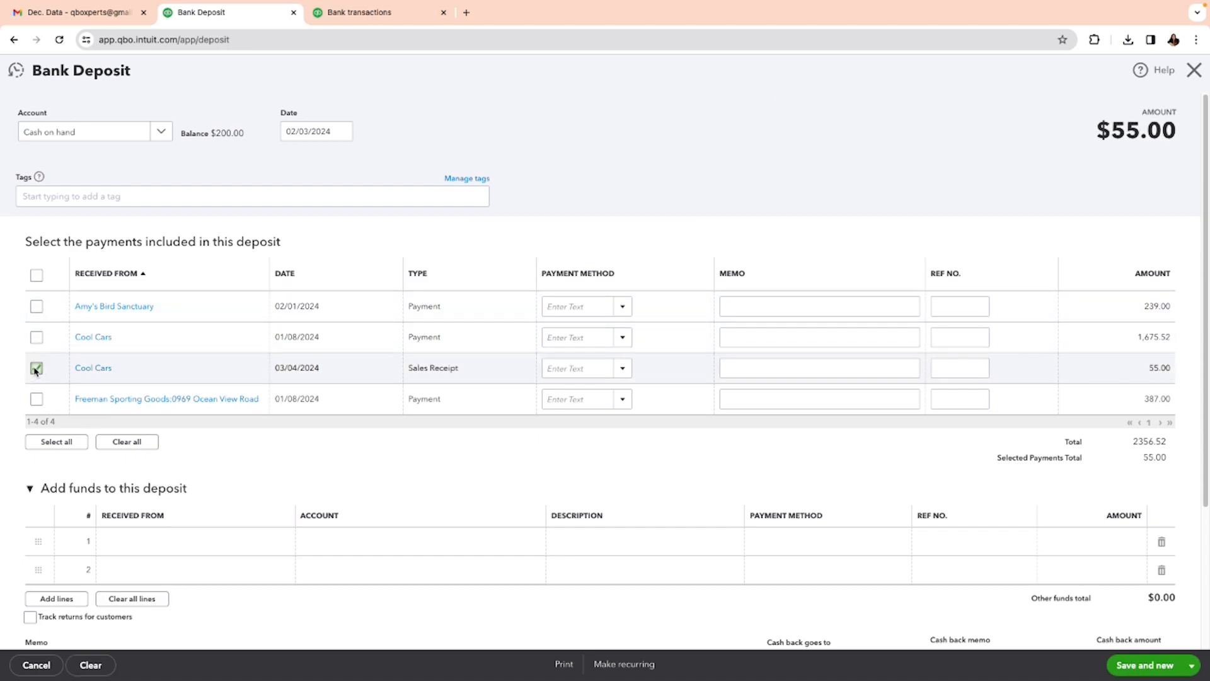
{"action": "left_click", "coordinate": [341, 131]}
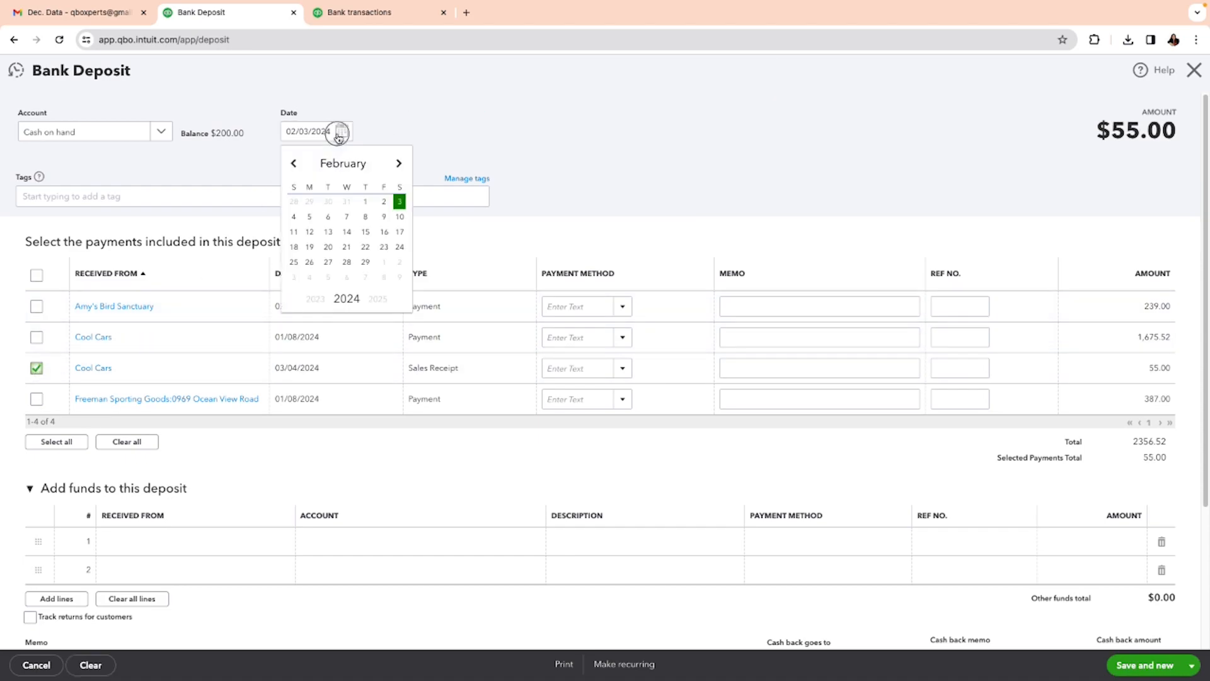
{"action": "left_click", "coordinate": [398, 164]}
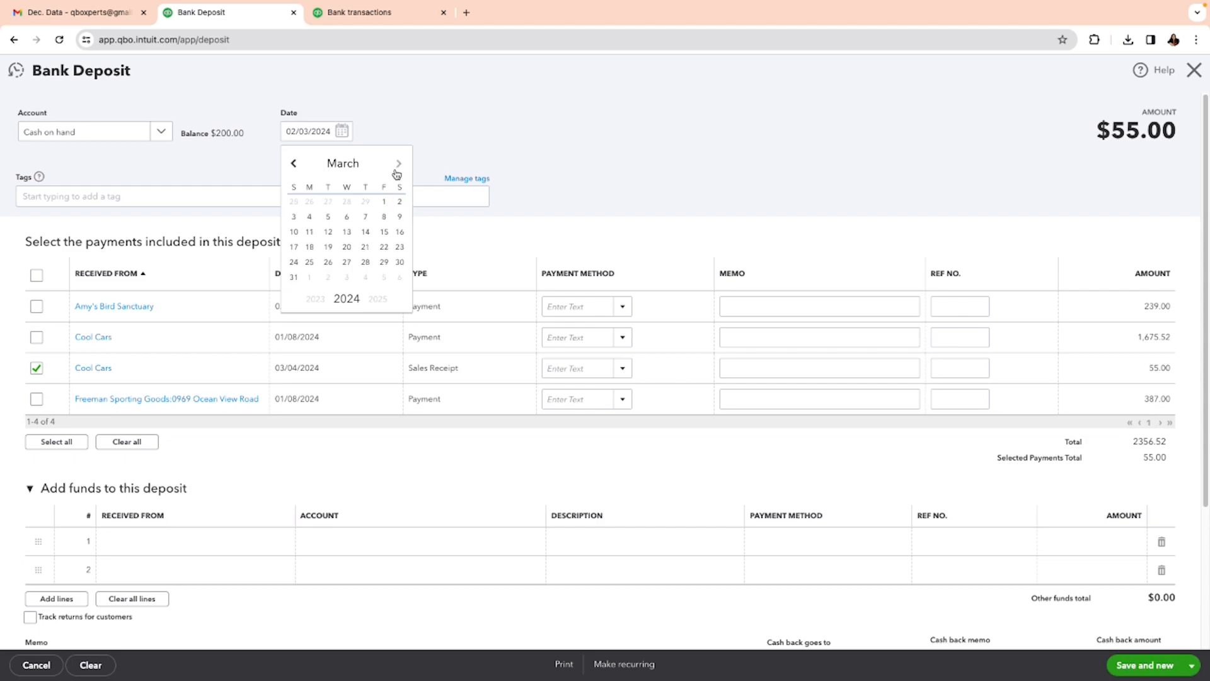
{"action": "left_click", "coordinate": [310, 216]}
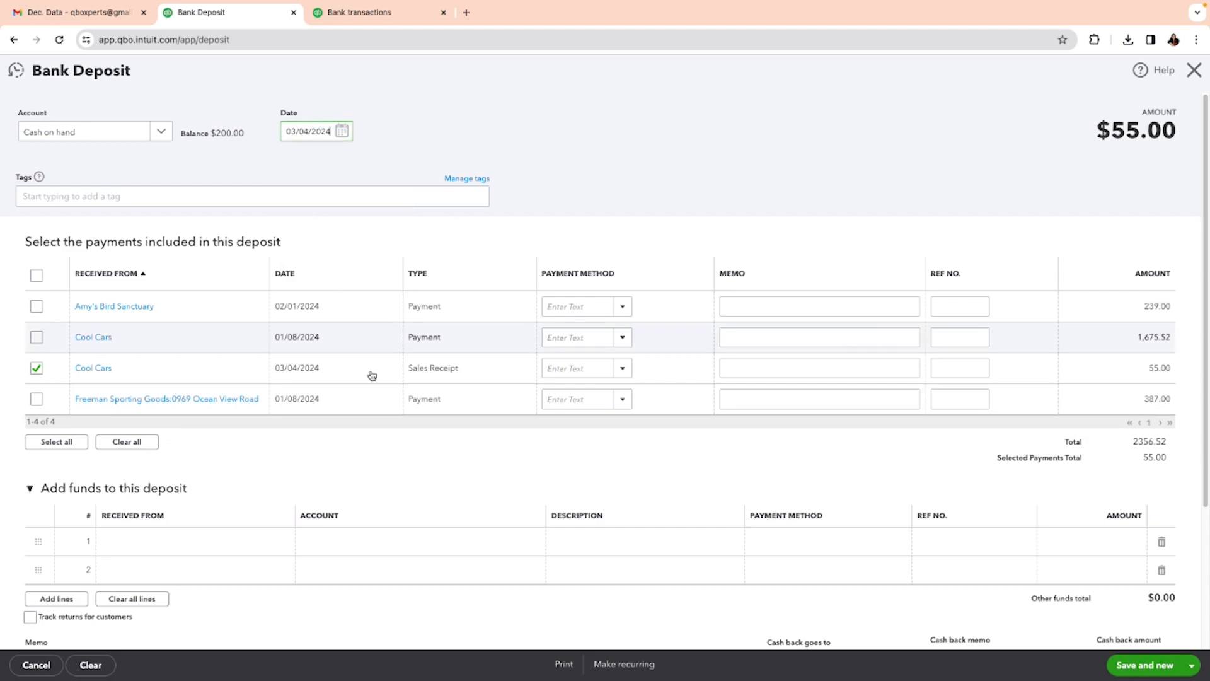
{"action": "left_click", "coordinate": [1141, 669]}
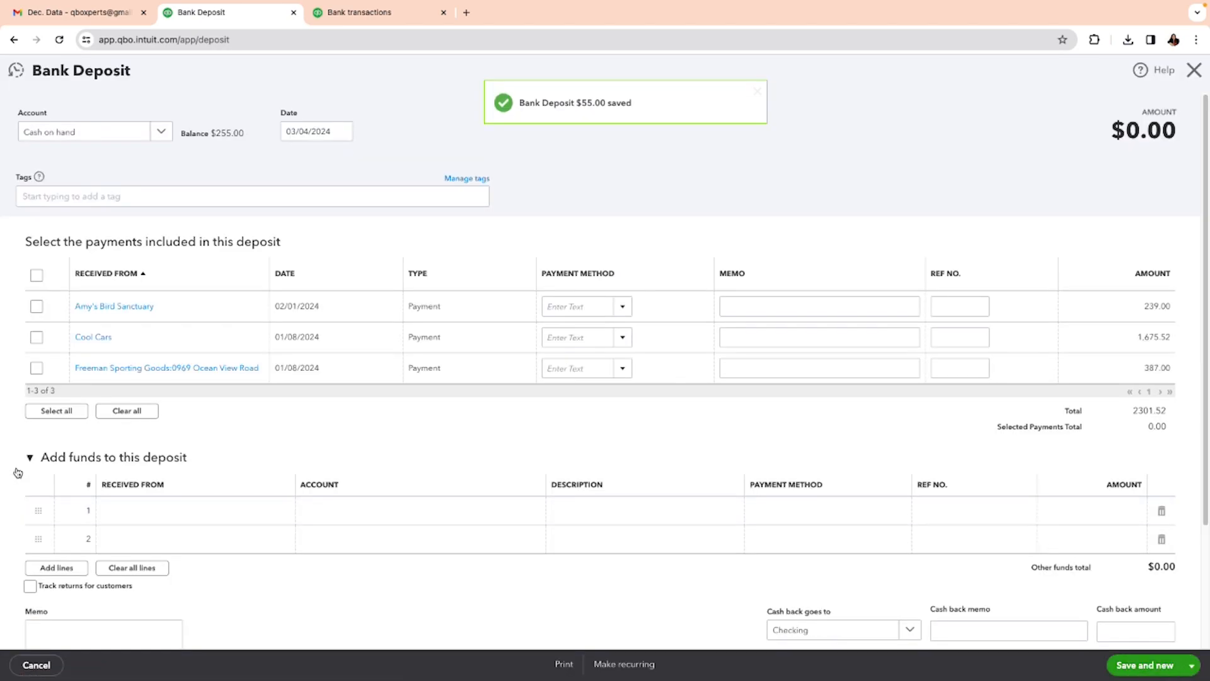
- Deposit the 239.00 Amy's Bird Sanctuary payment into Cash on hand dated 02/01/2024, save it and leave the bank deposit form
{"action": "left_click", "coordinate": [36, 305]}
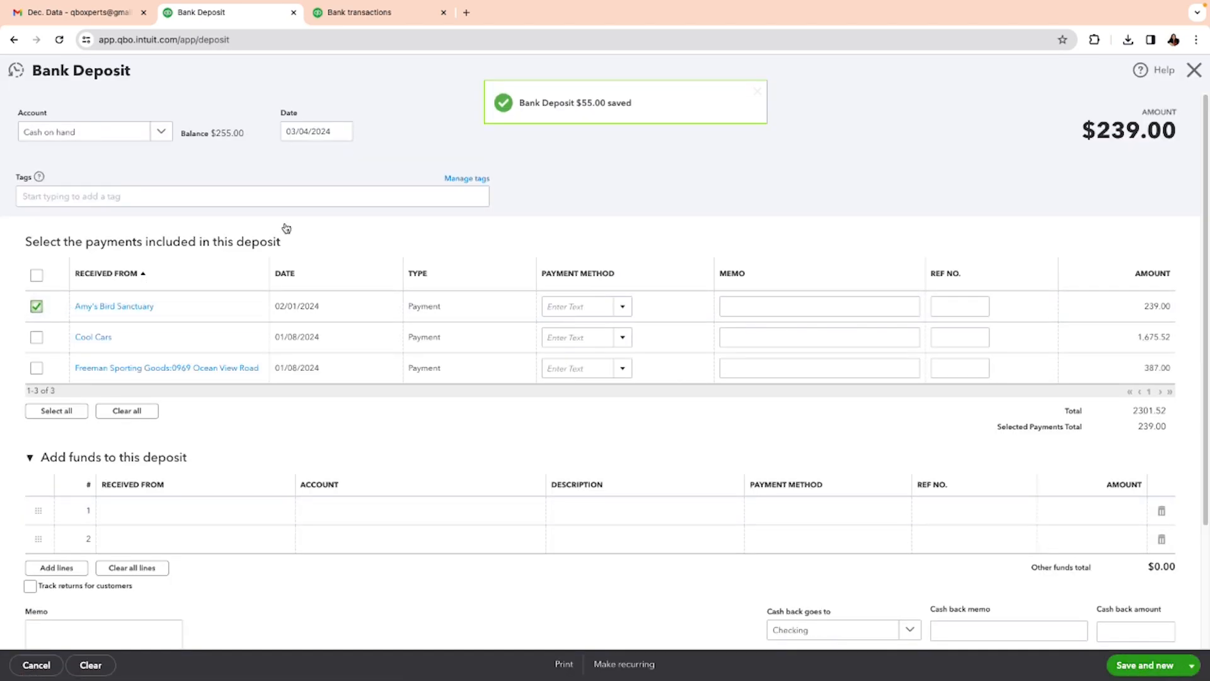
{"action": "left_click", "coordinate": [337, 131]}
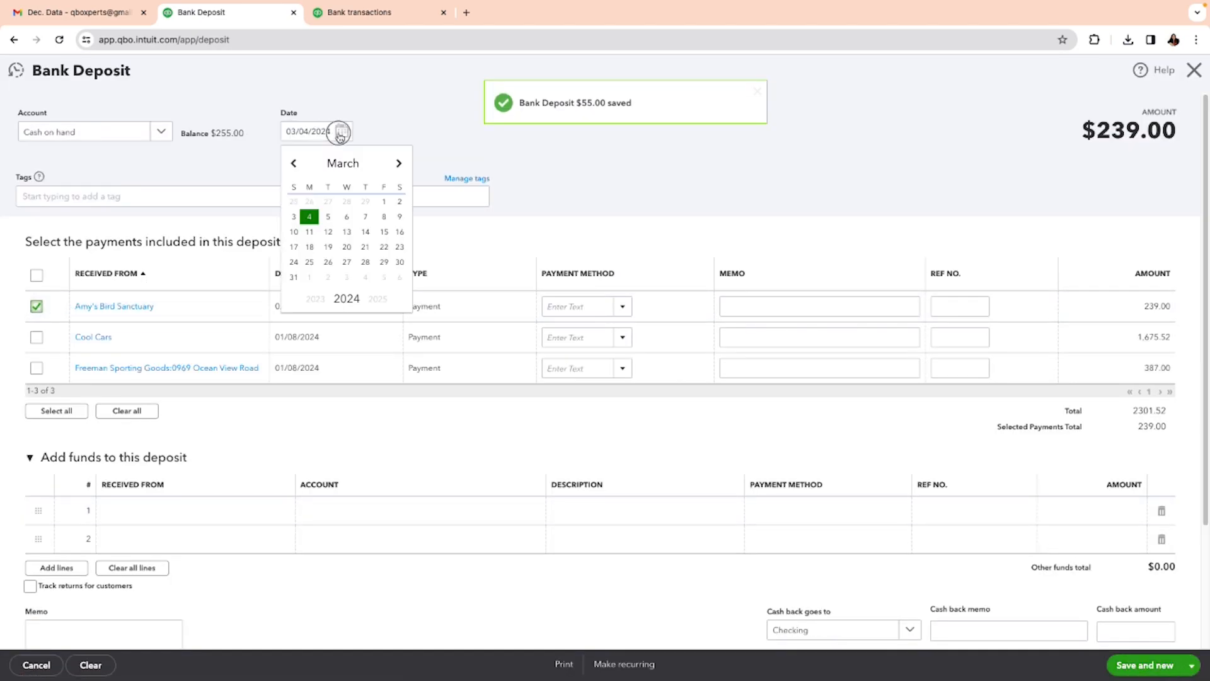
{"action": "left_click", "coordinate": [295, 164]}
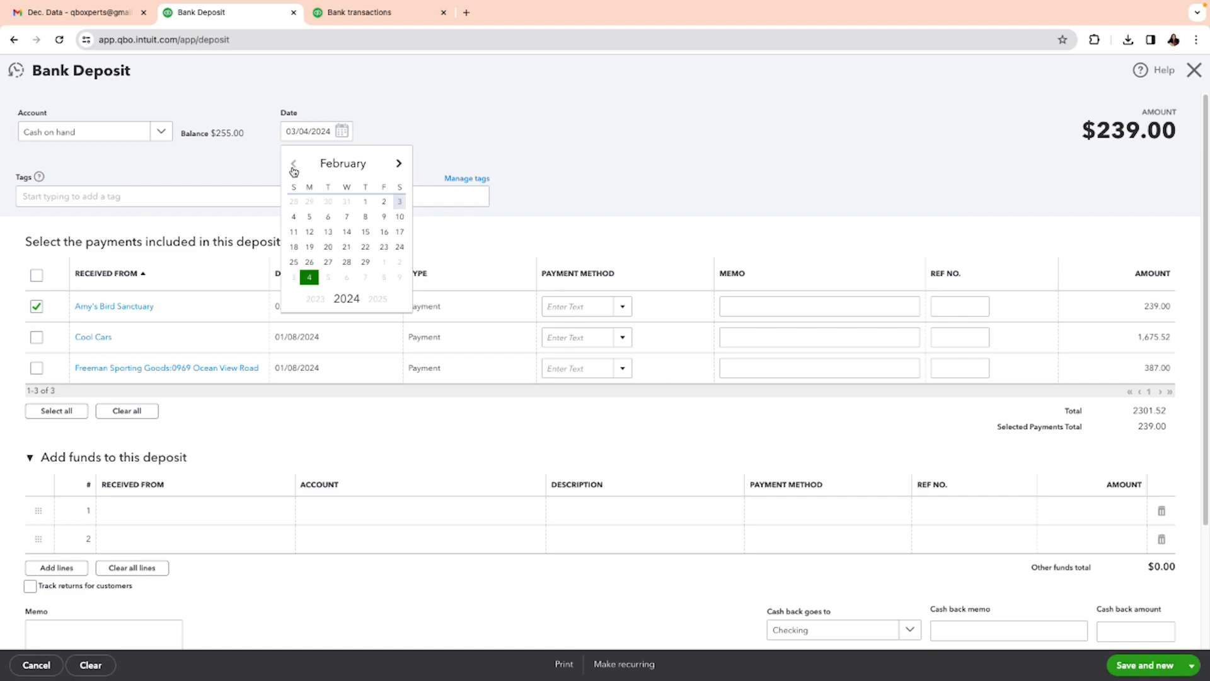
{"action": "left_click", "coordinate": [367, 202]}
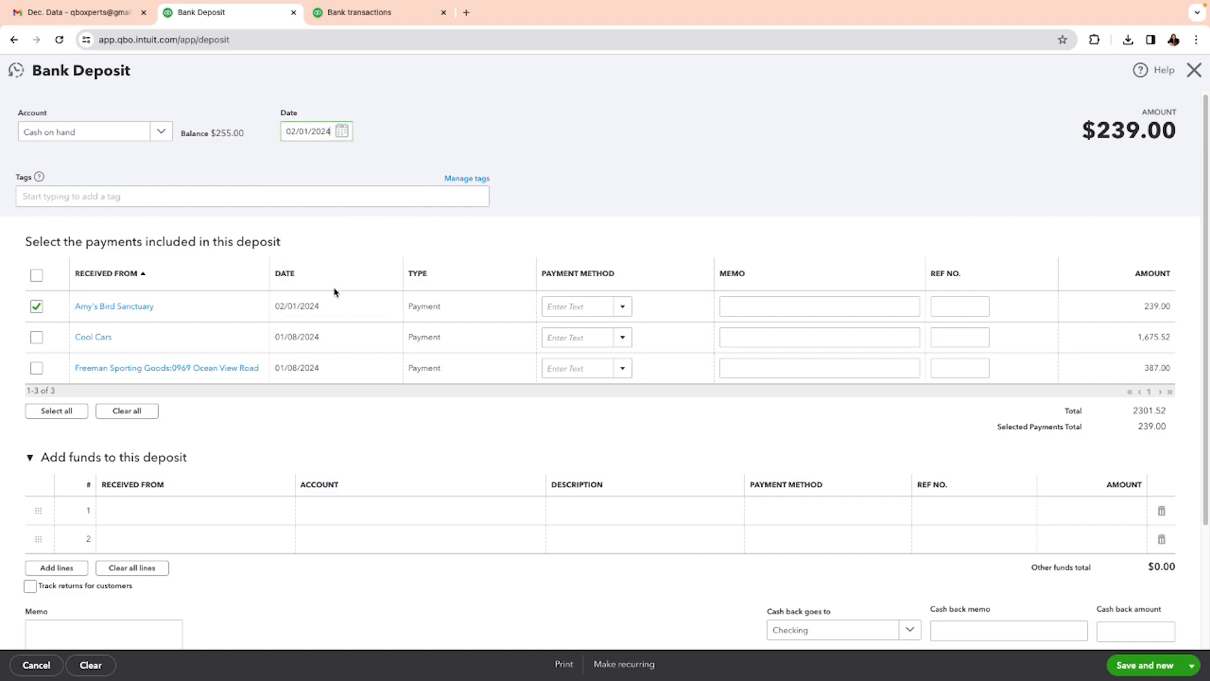
{"action": "left_click", "coordinate": [1151, 667]}
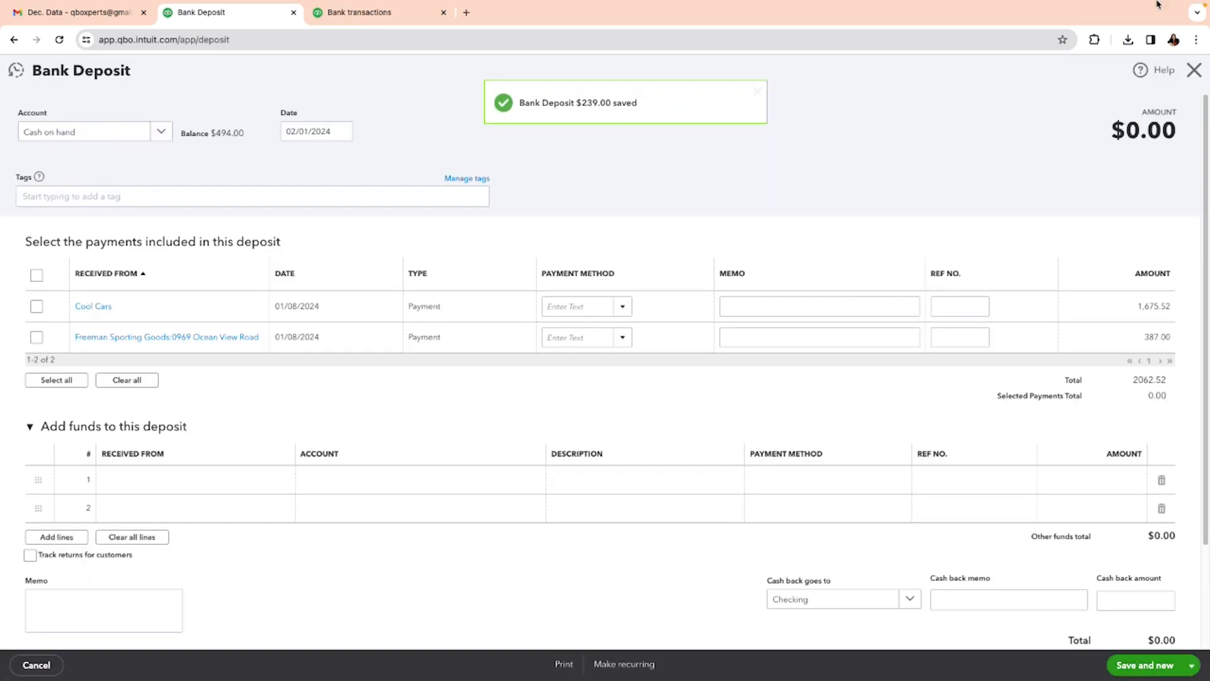
{"action": "left_click", "coordinate": [1195, 71]}
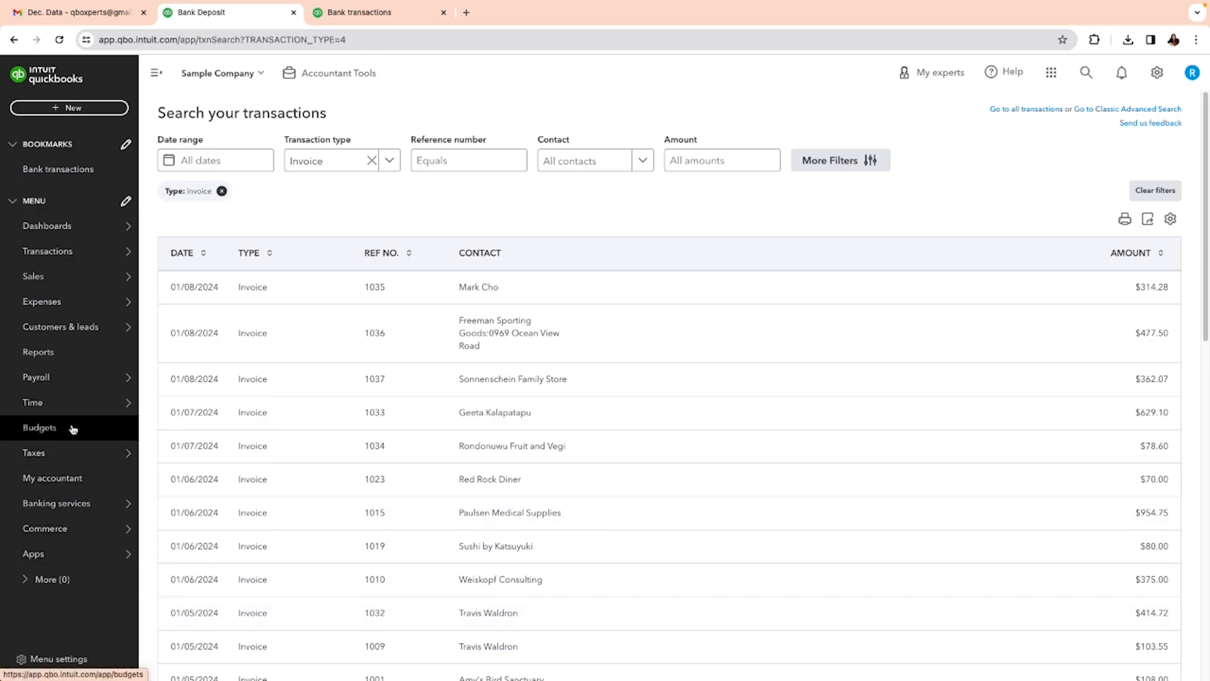
- Open the Cash on hand account's register from the chart of accounts and dismiss the register introduction
{"action": "mouse_move", "coordinate": [71, 257]}
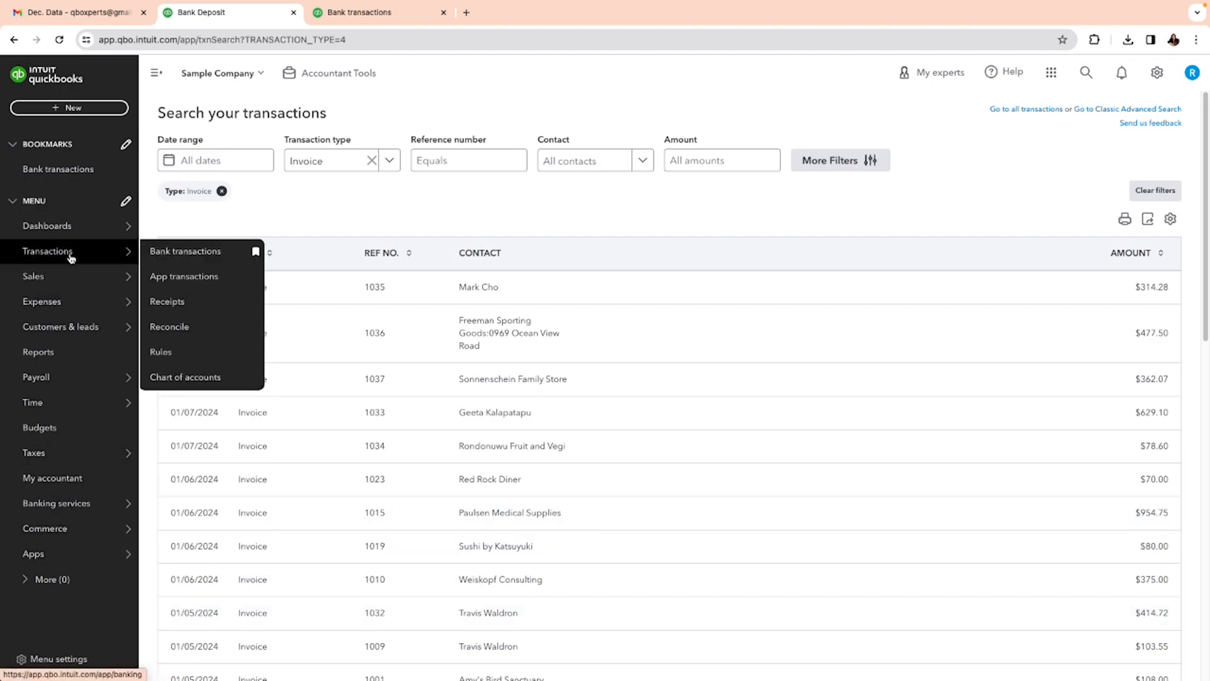
{"action": "left_click", "coordinate": [168, 376]}
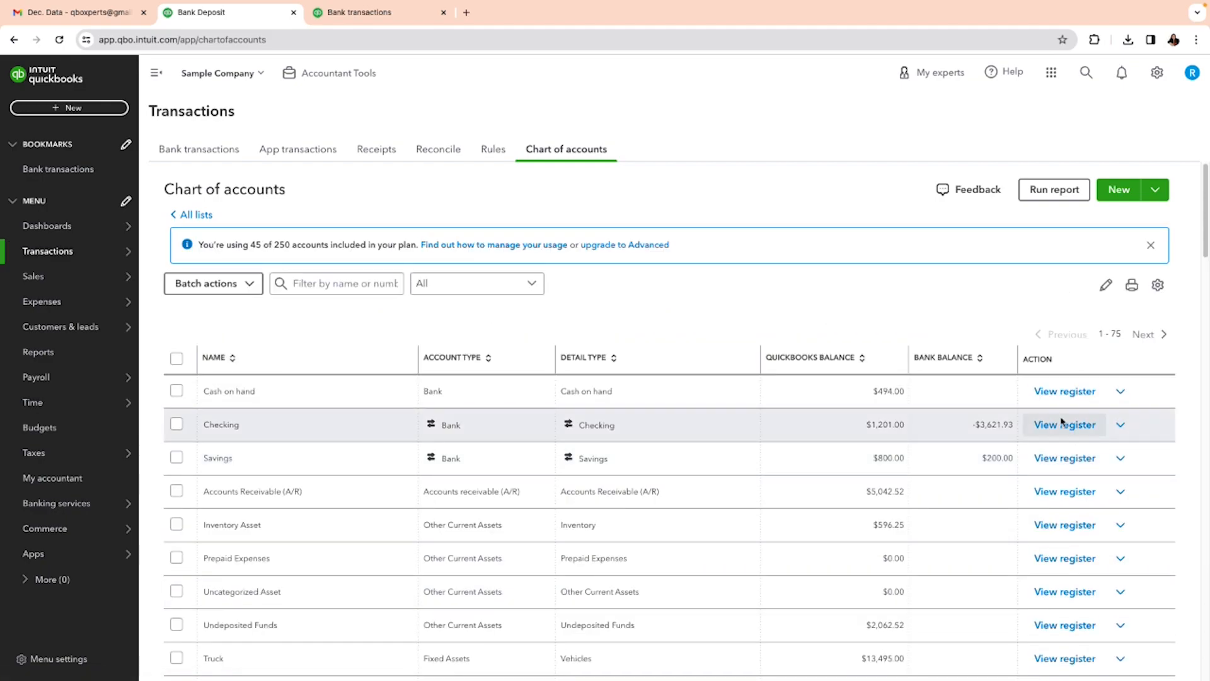
{"action": "left_click", "coordinate": [1064, 391]}
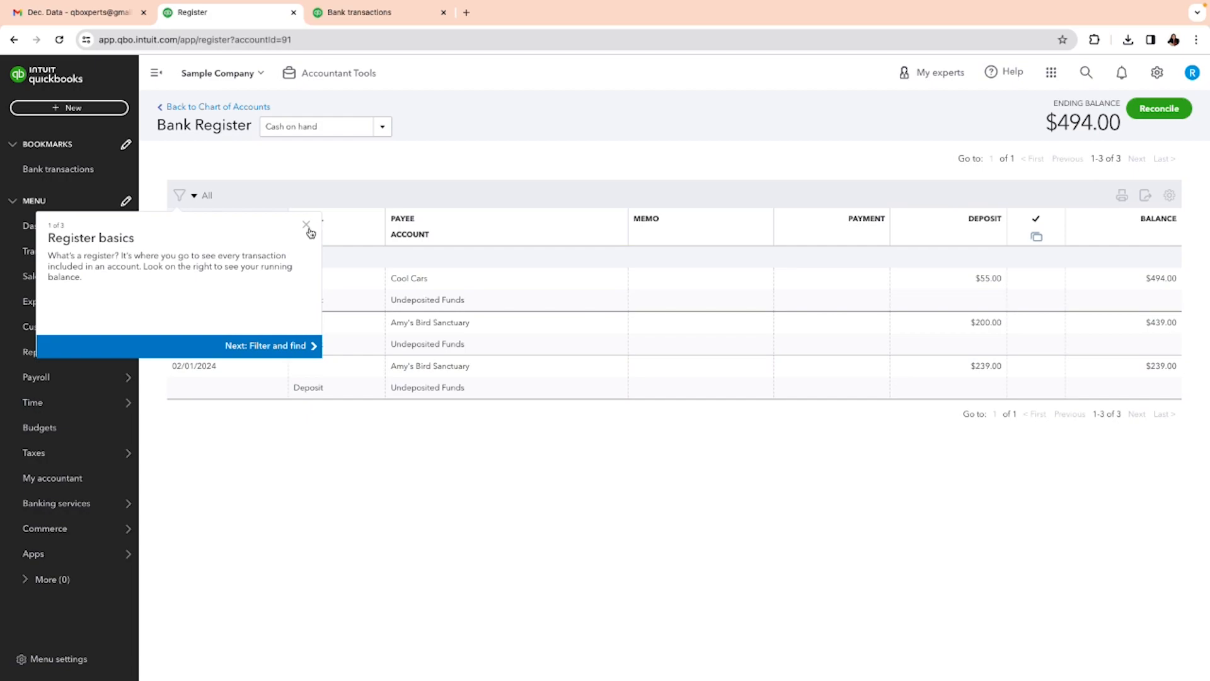
{"action": "left_click", "coordinate": [307, 227]}
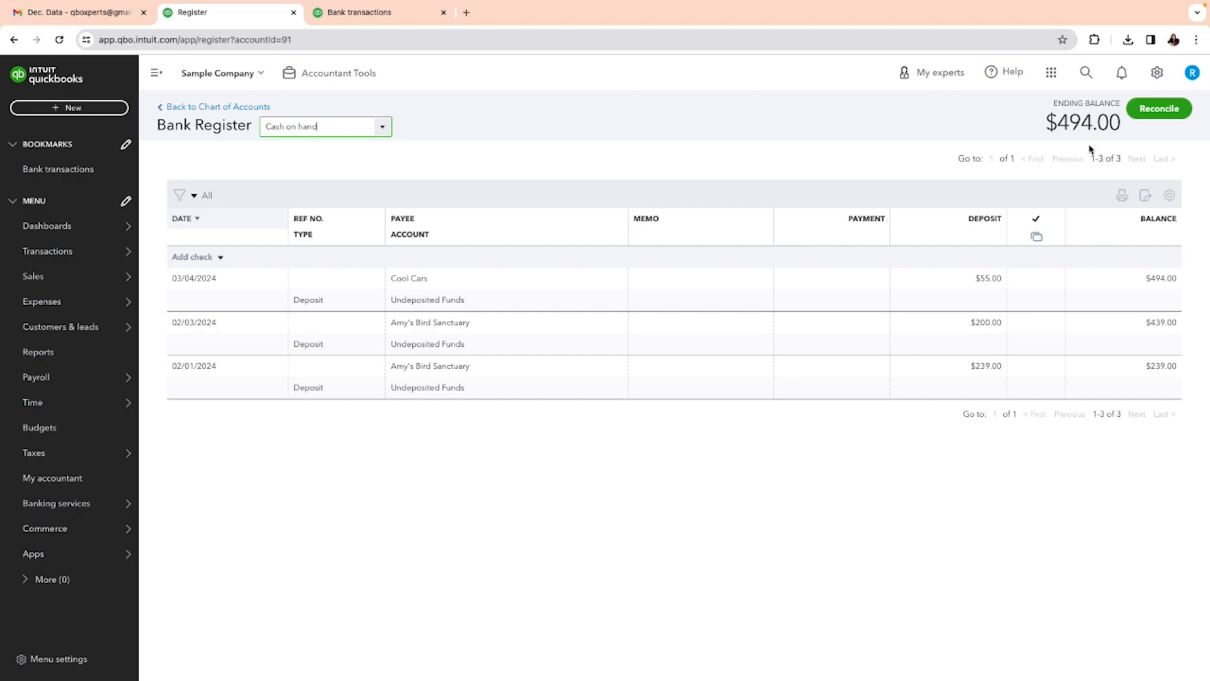
- Compare the 55.00 and 200.00 receipts in the bank transactions for review with the Cash on hand register
{"action": "left_click", "coordinate": [386, 15]}
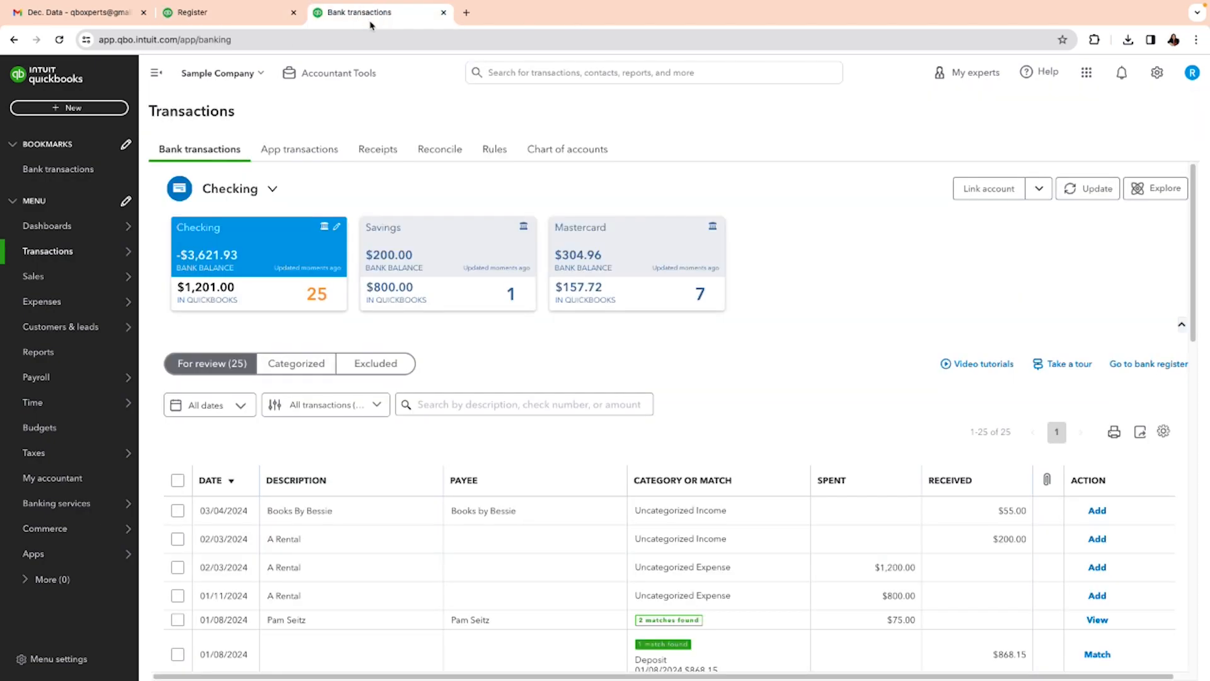
{"action": "scroll", "coordinate": [573, 399], "scroll_direction": "down", "scroll_amount": 2}
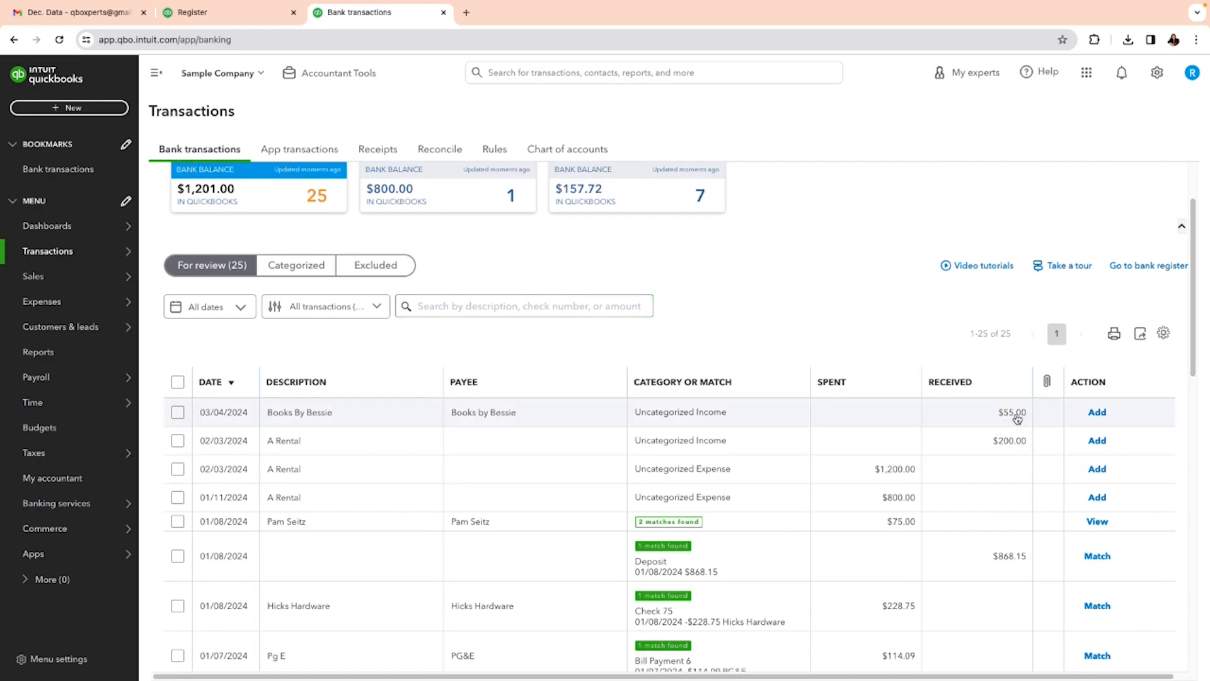
{"action": "left_click", "coordinate": [202, 12]}
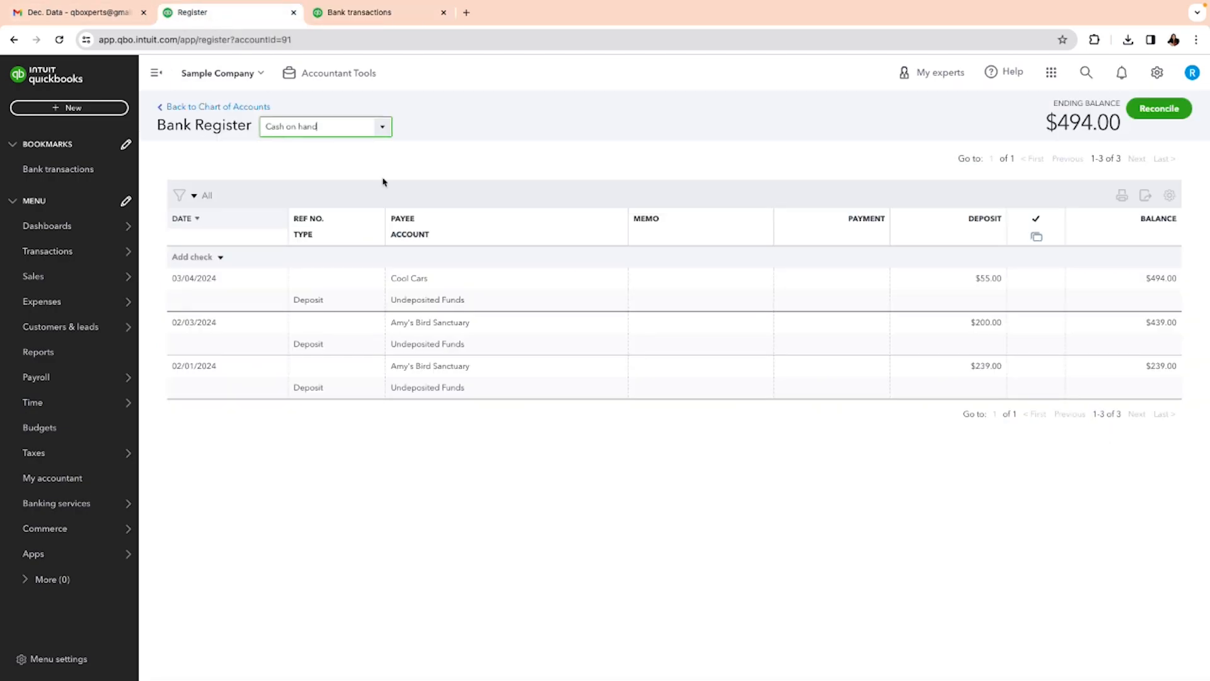
- View the 55.00 Cool Cars deposit and its linked sales receipt from the register, close it, and return to the chart of accounts
{"action": "left_click", "coordinate": [991, 281]}
{"action": "left_click", "coordinate": [1041, 335]}
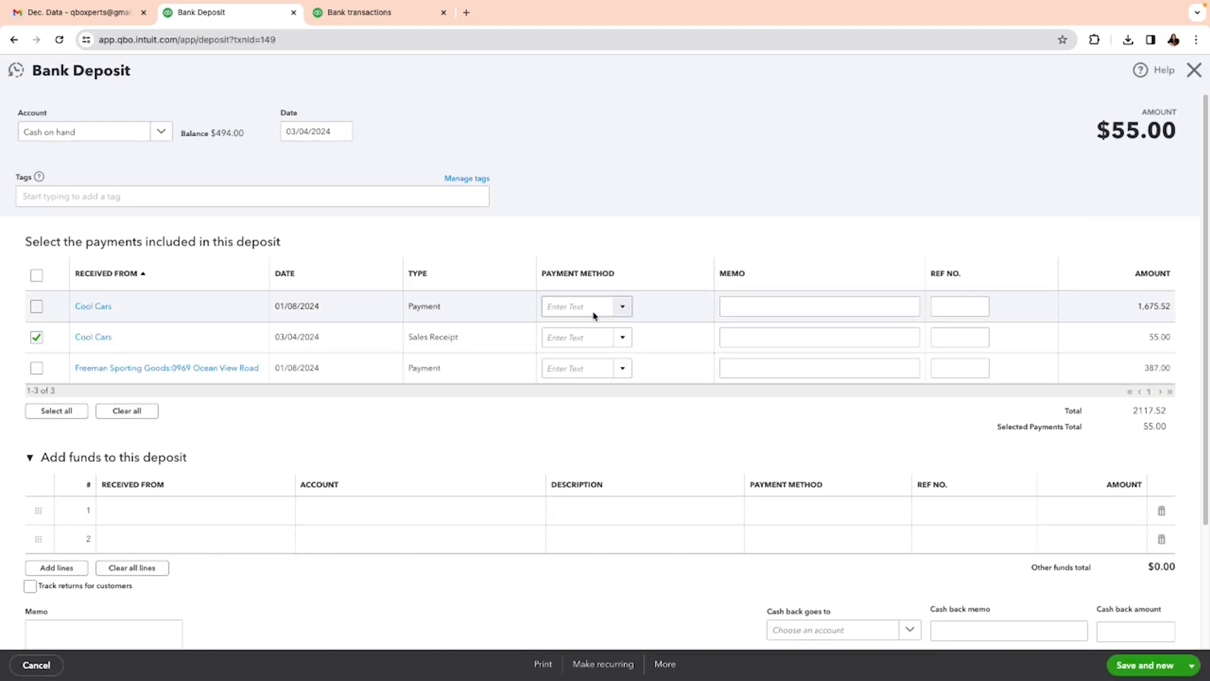
{"action": "left_click", "coordinate": [96, 338]}
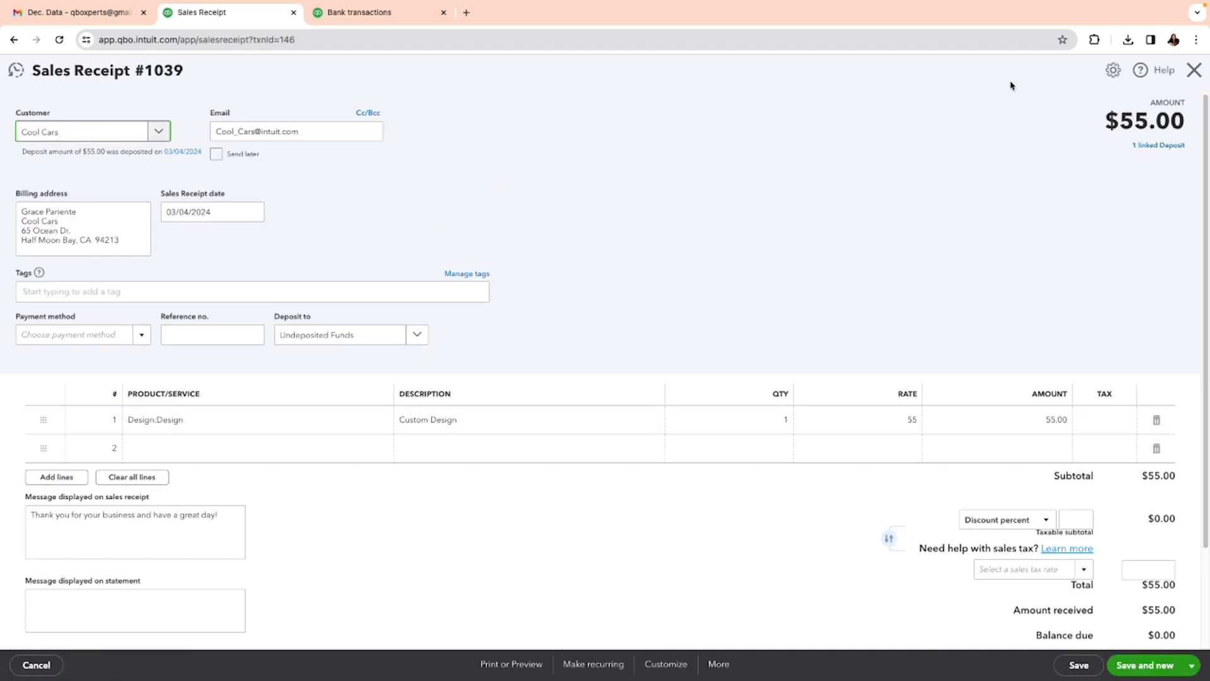
{"action": "left_click", "coordinate": [1184, 73]}
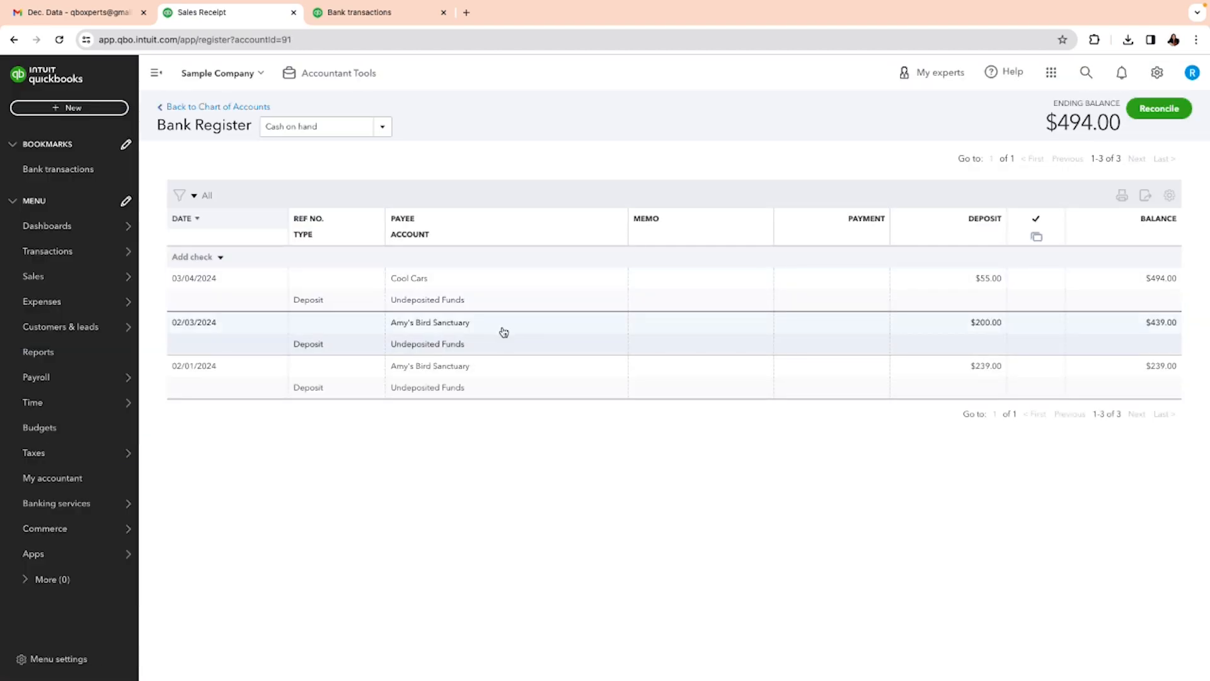
{"action": "left_click", "coordinate": [186, 106]}
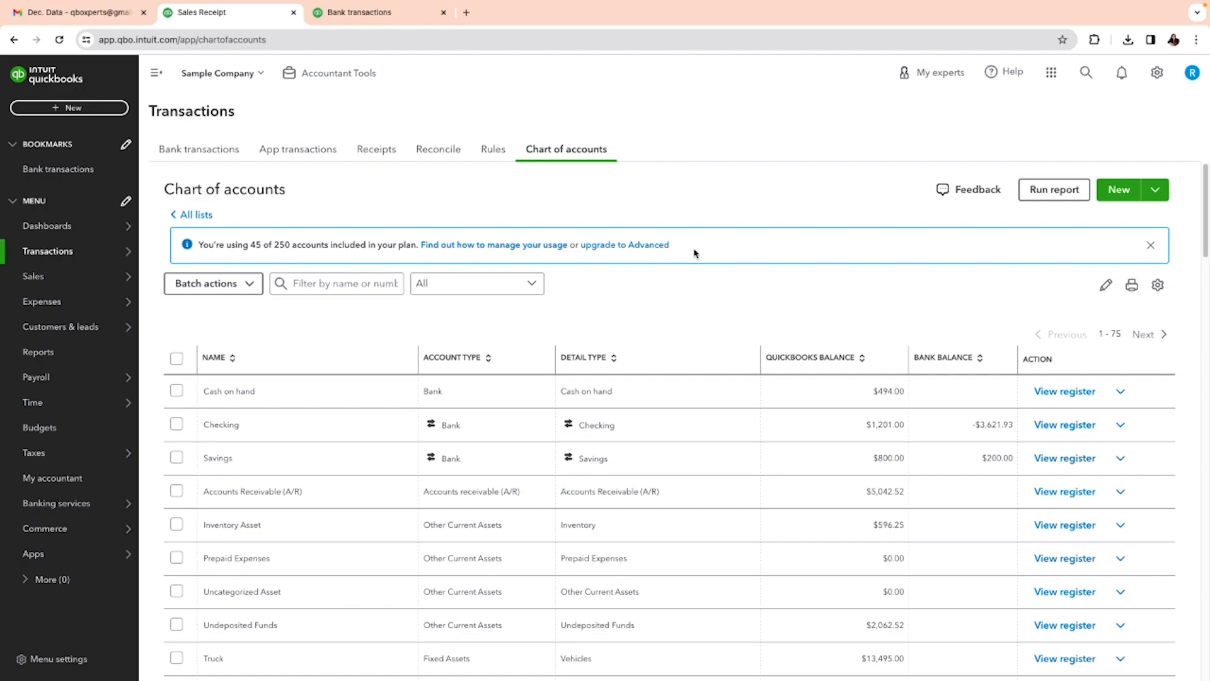
- Record the 55.00 Books By Bessie bank transaction dated 03/04/2024 as a transfer from Cash on hand
{"action": "left_click", "coordinate": [371, 14]}
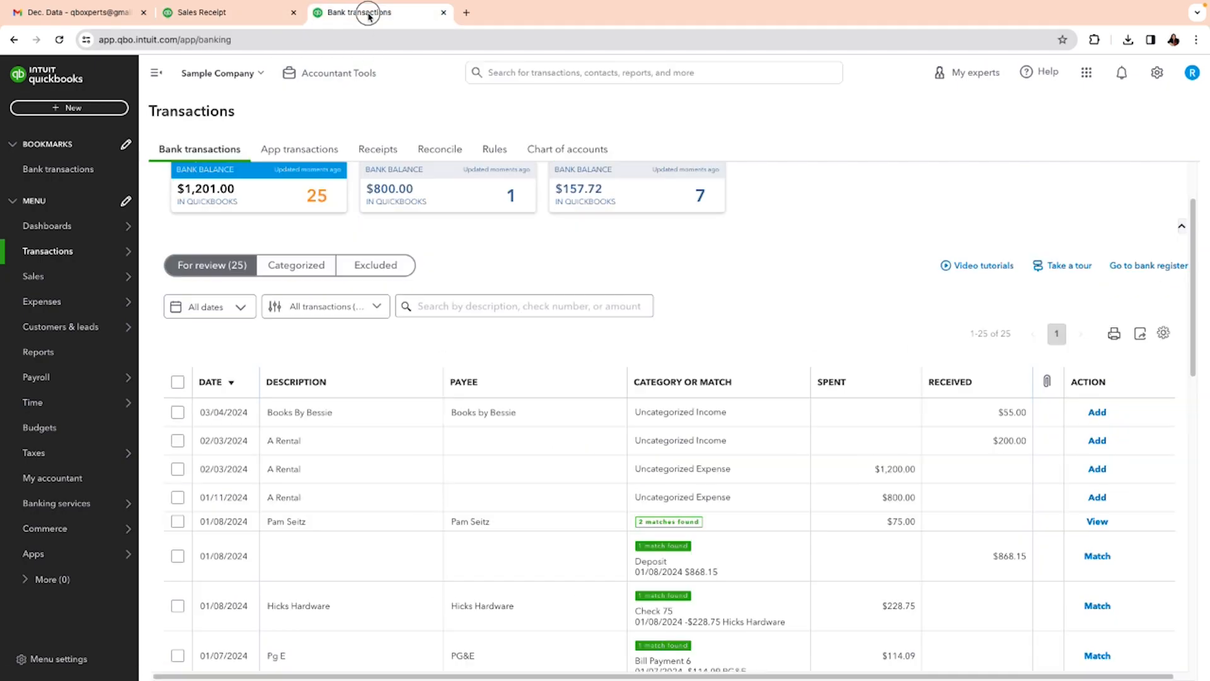
{"action": "left_click", "coordinate": [1005, 414]}
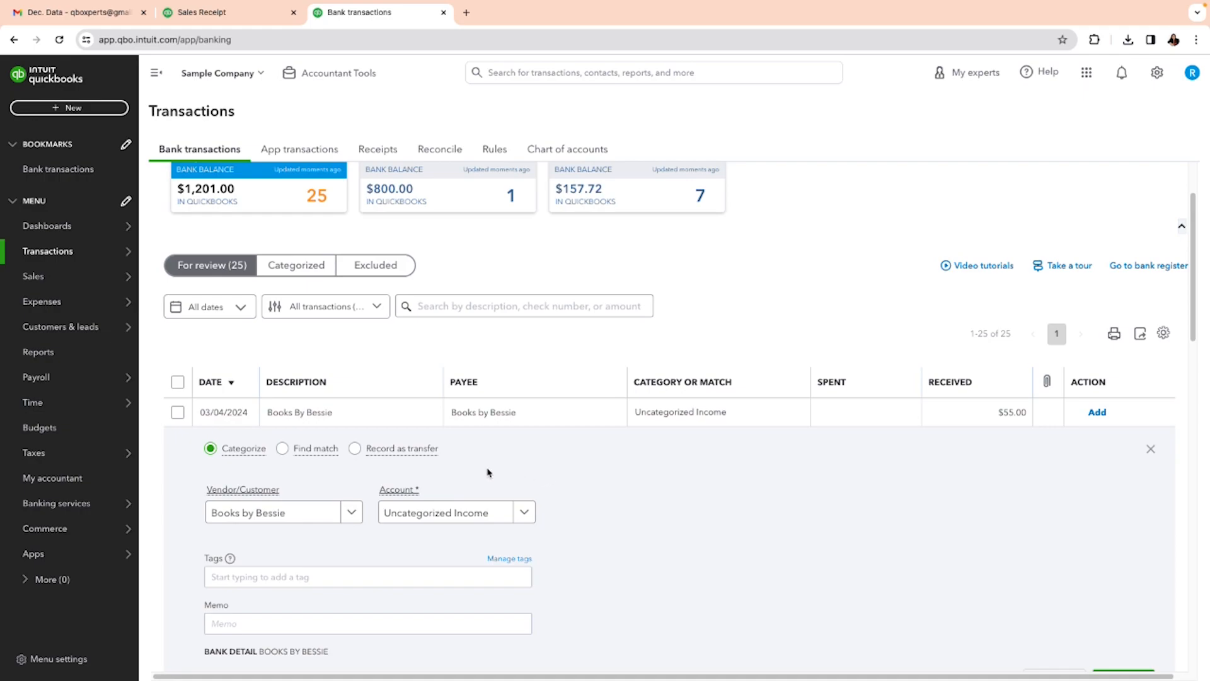
{"action": "left_click", "coordinate": [353, 451]}
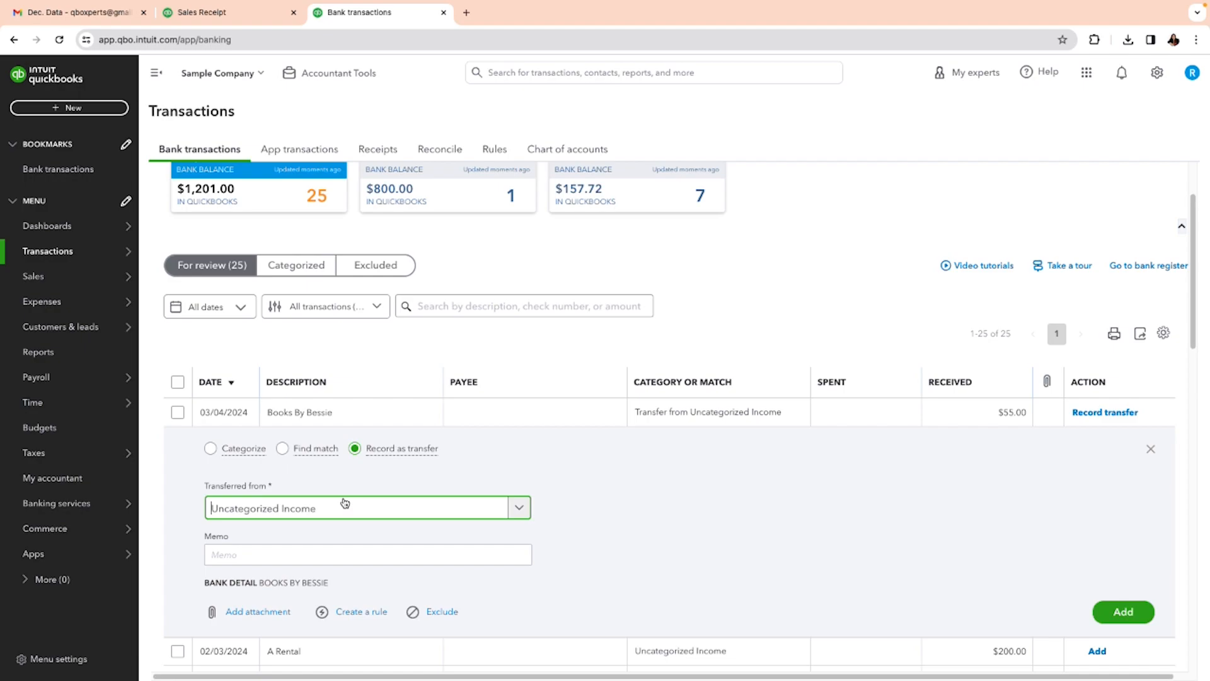
{"action": "left_click", "coordinate": [345, 505]}
{"action": "type", "text": "cash"}
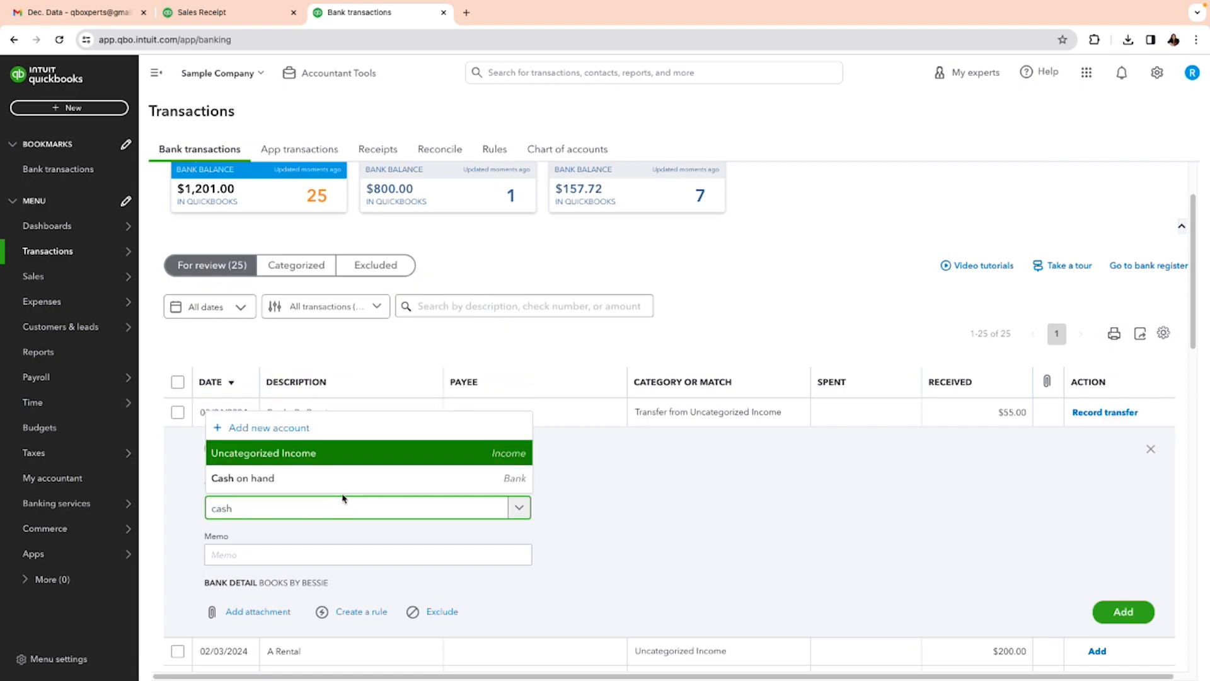
{"action": "left_click", "coordinate": [265, 489]}
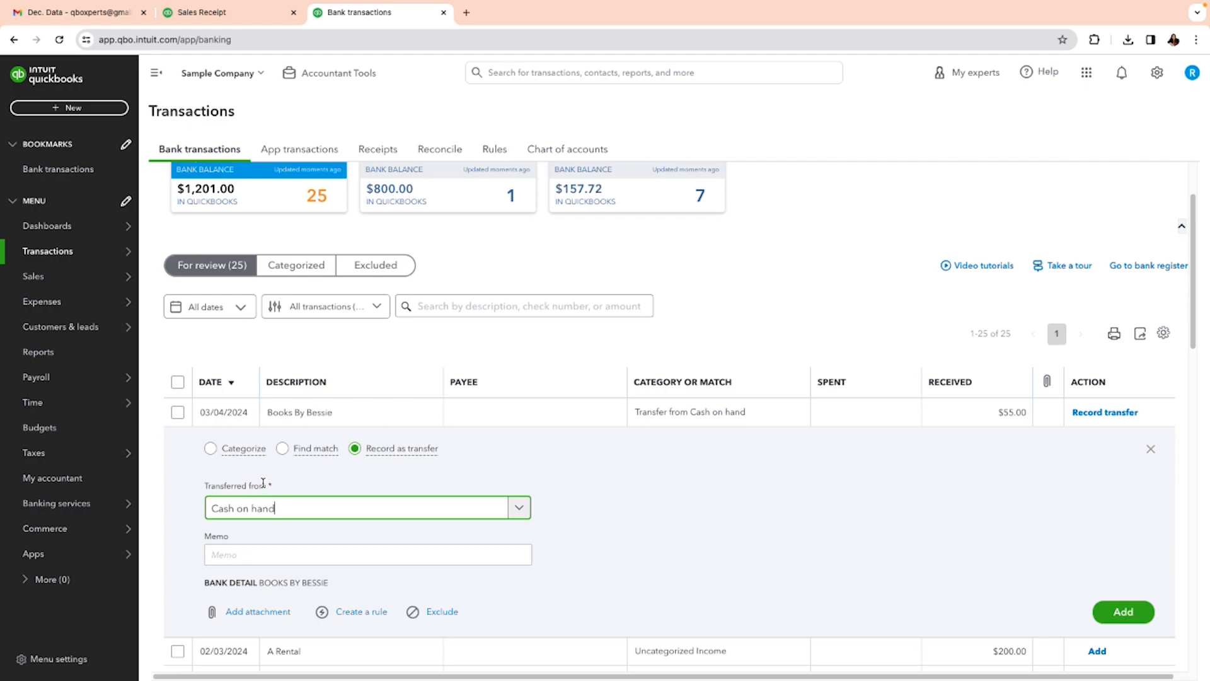
{"action": "left_click", "coordinate": [1131, 620]}
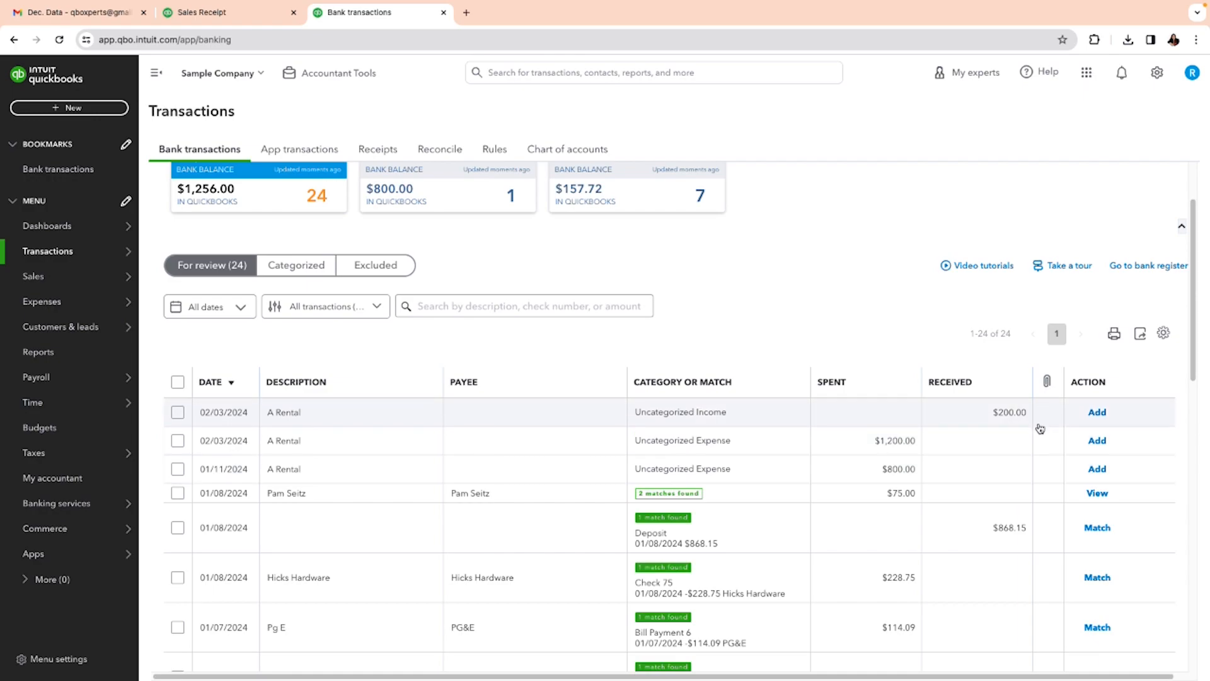
- Record the 200.00 A Rental bank transaction dated 02/03/2024 as a transfer from Cash on hand
{"action": "left_click", "coordinate": [1011, 413]}
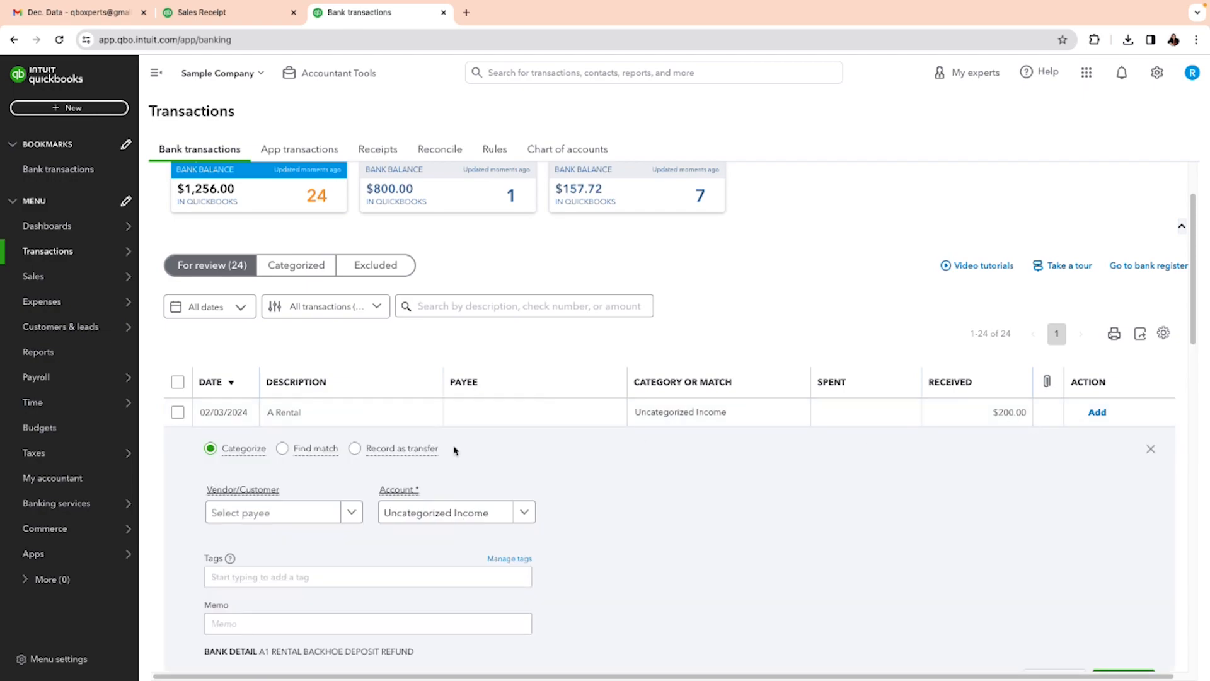
{"action": "left_click", "coordinate": [357, 449]}
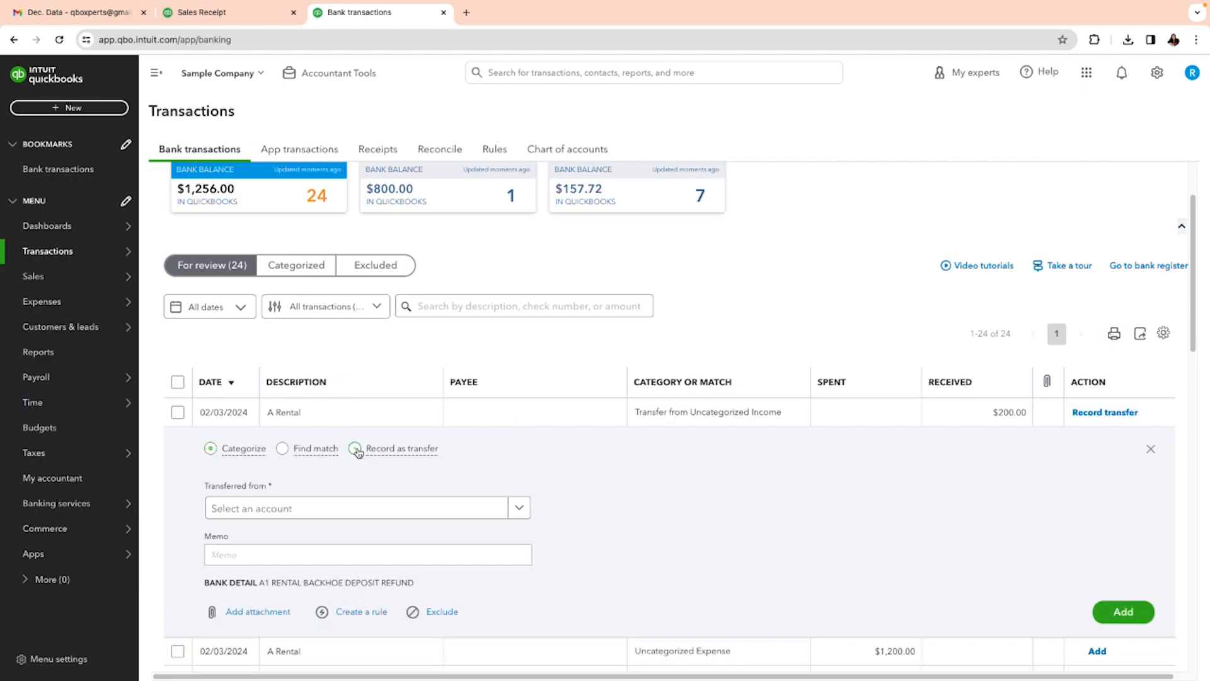
{"action": "left_click", "coordinate": [329, 509]}
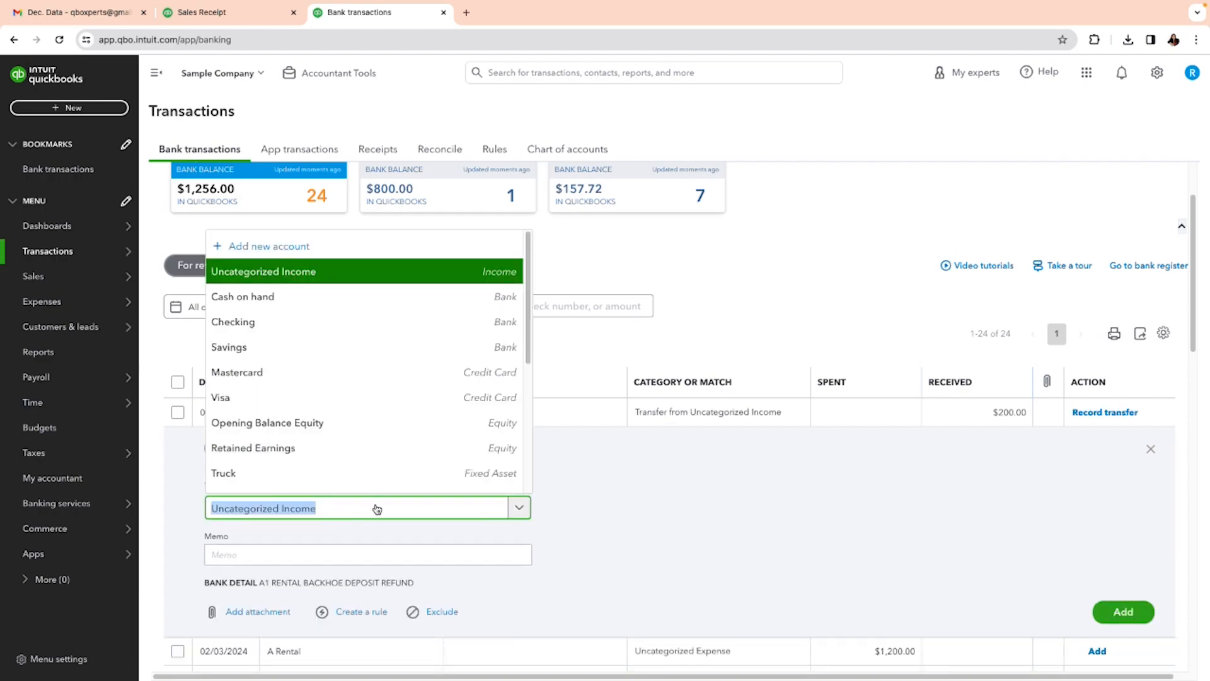
{"action": "type", "text": "cash"}
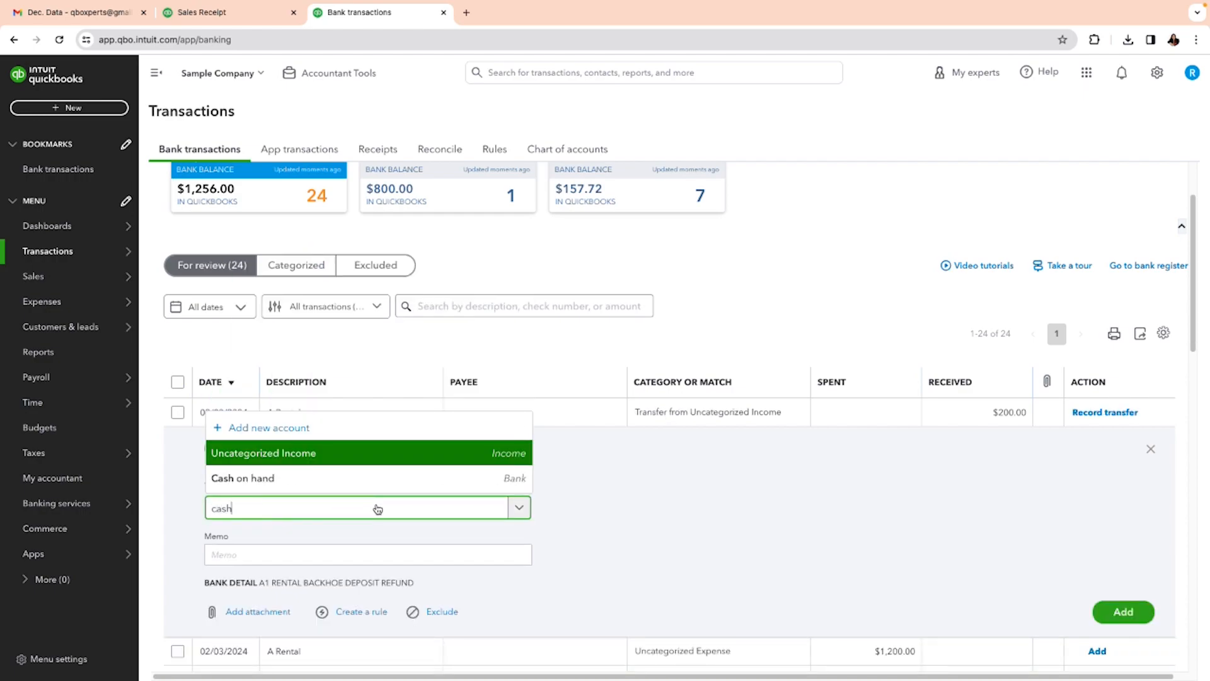
{"action": "left_click", "coordinate": [390, 480]}
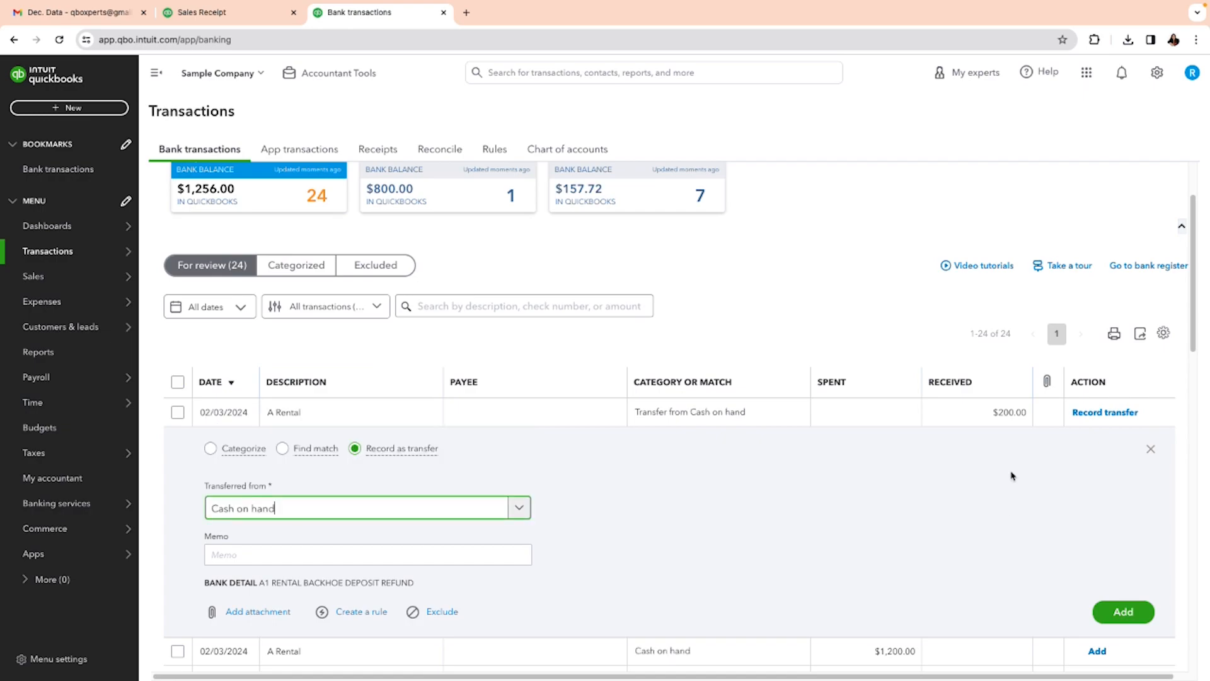
{"action": "left_click", "coordinate": [1120, 615]}
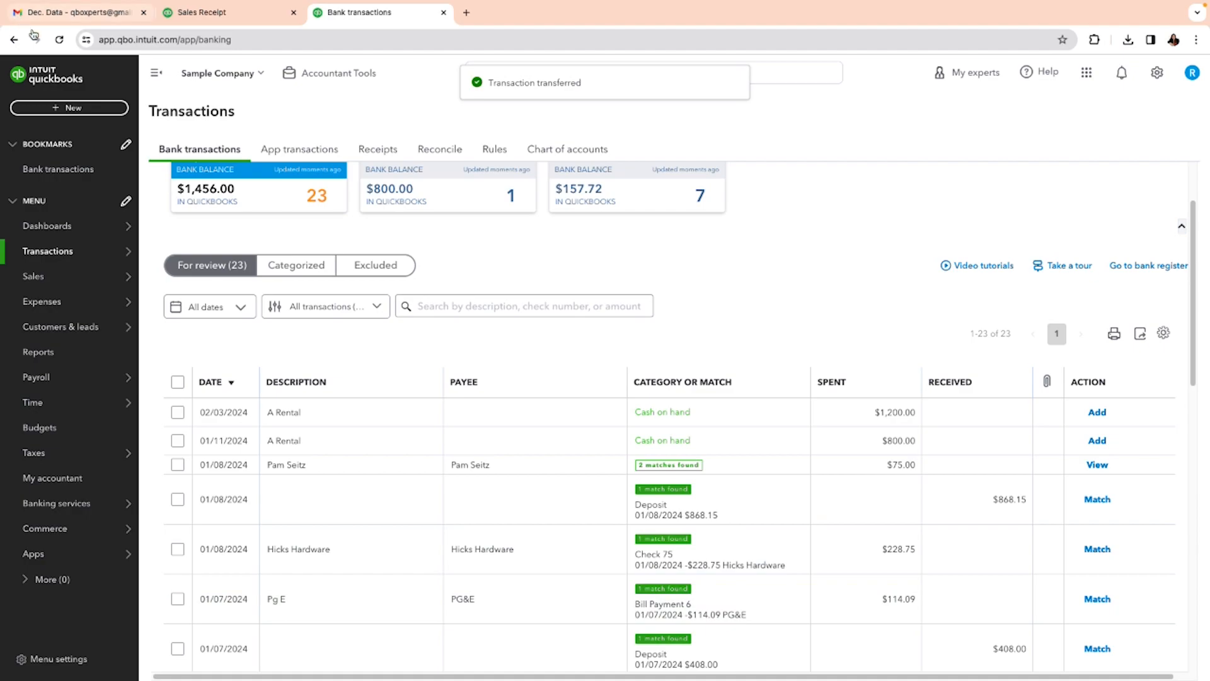
- Reload the chart of accounts through the lists page, view the Cash on hand register, and dismiss its introduction
{"action": "left_click", "coordinate": [174, 12]}
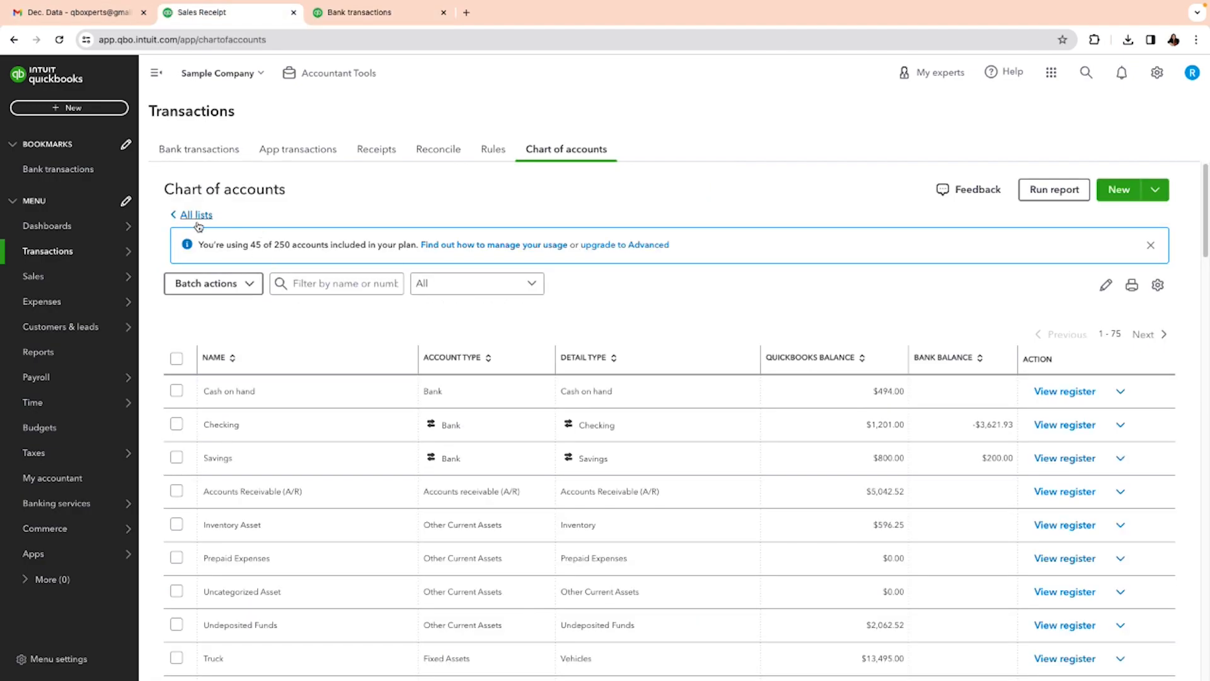
{"action": "left_click", "coordinate": [359, 19]}
{"action": "left_click", "coordinate": [185, 19]}
{"action": "left_click", "coordinate": [192, 215]}
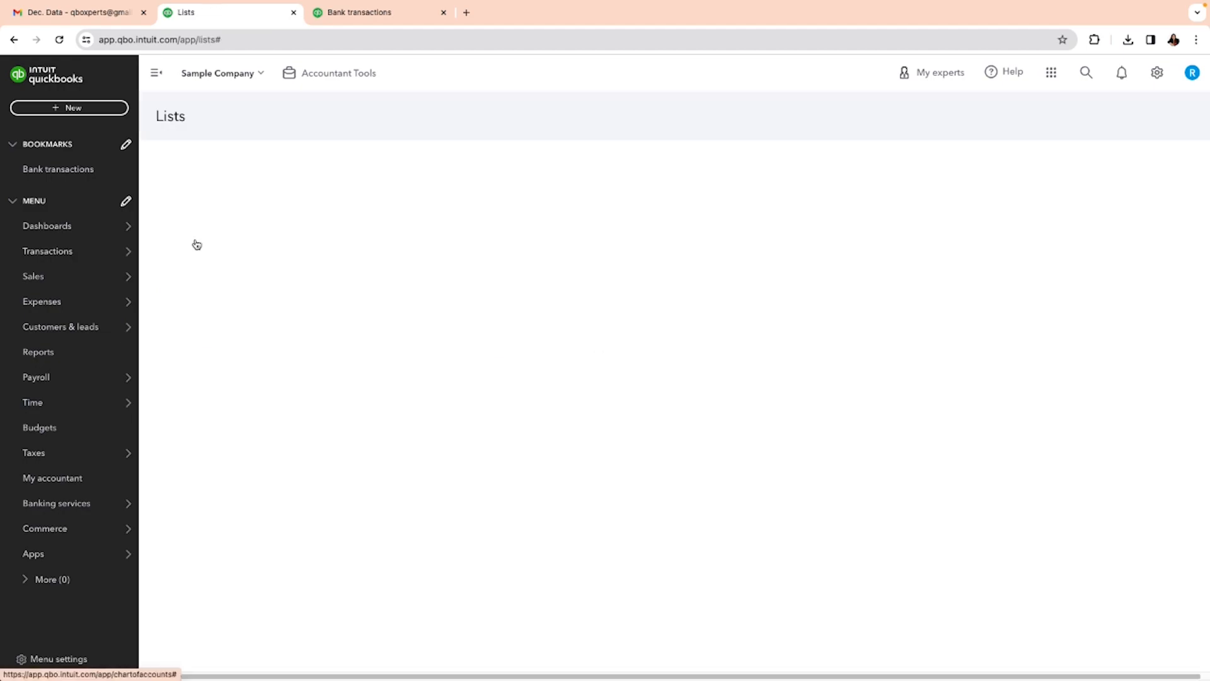
{"action": "left_click", "coordinate": [221, 169]}
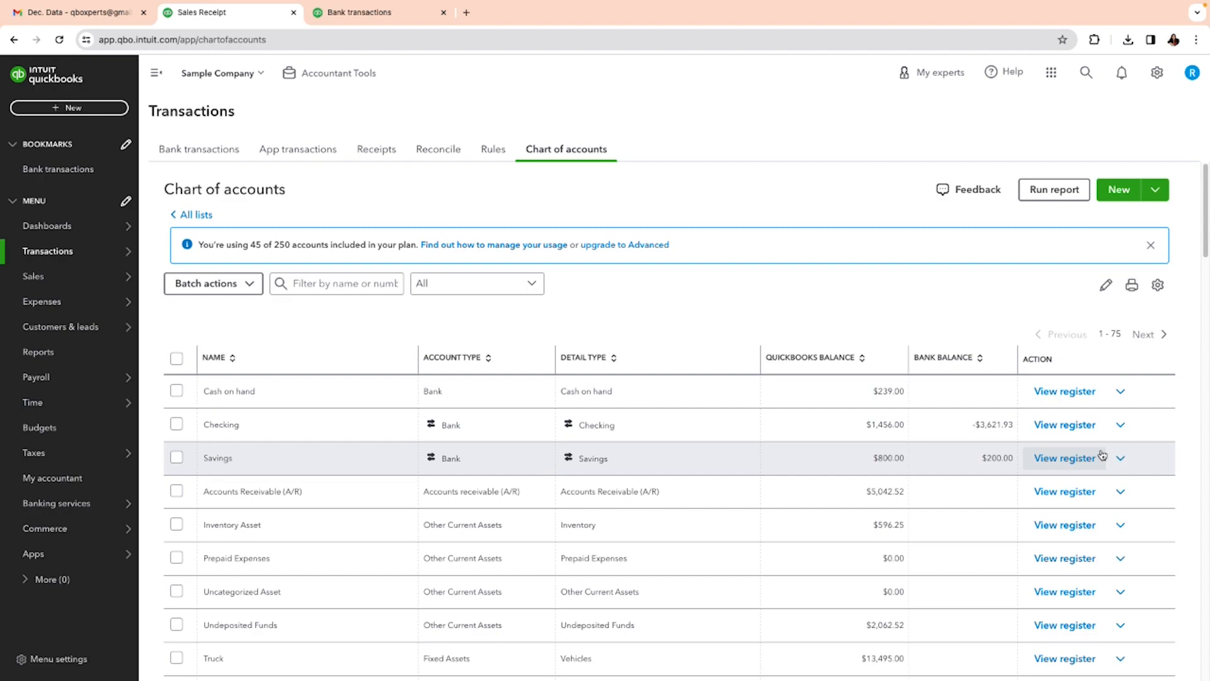
{"action": "left_click", "coordinate": [1067, 391]}
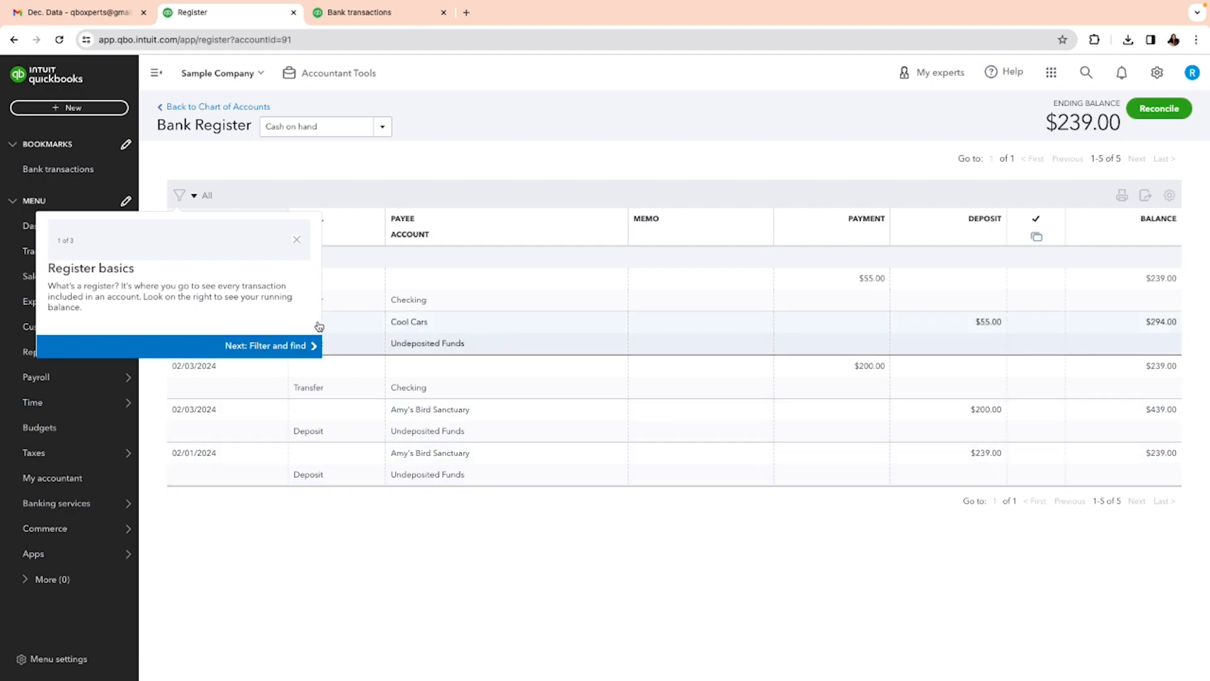
{"action": "left_click", "coordinate": [296, 240]}
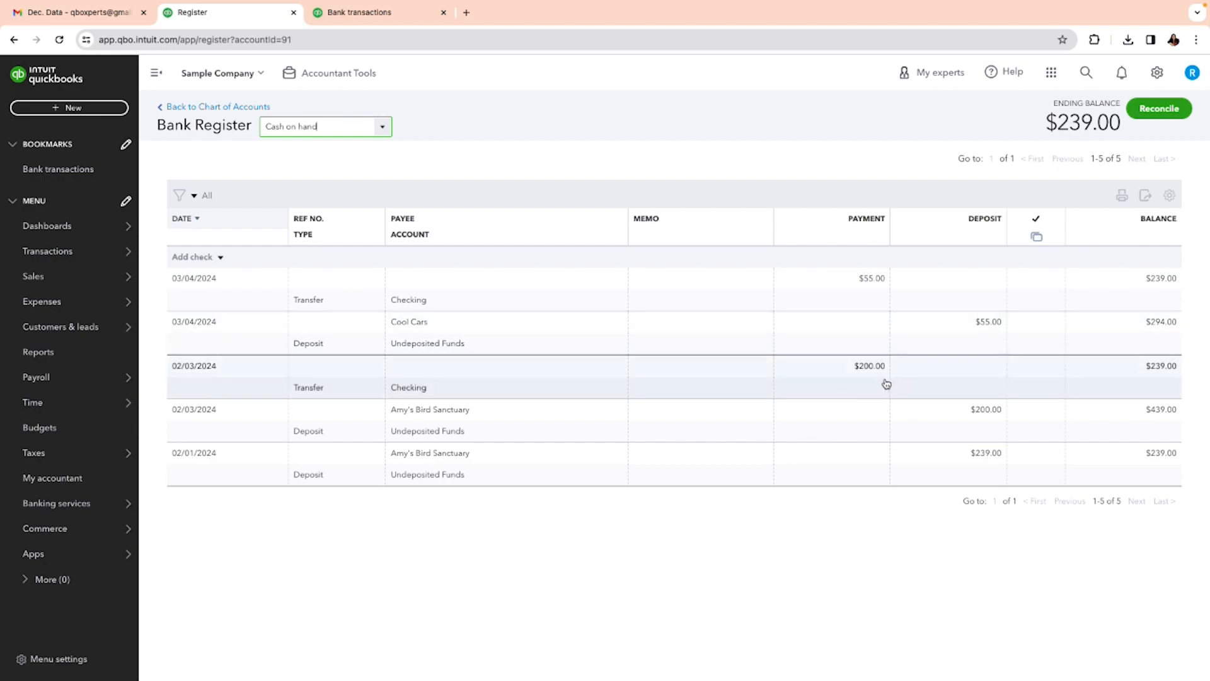
- Start a new expense with Cal Telephone as the payee and Cash on hand as the payment account
{"action": "left_click", "coordinate": [53, 114]}
{"action": "left_click", "coordinate": [141, 184]}
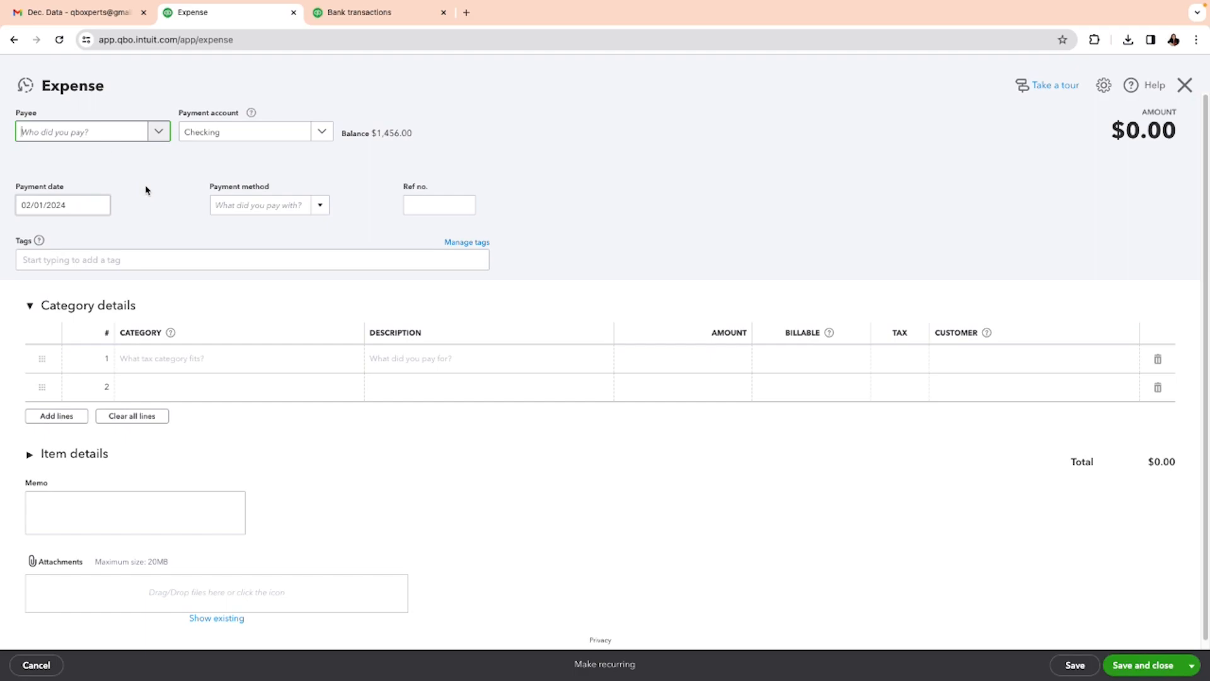
{"action": "left_click", "coordinate": [157, 131]}
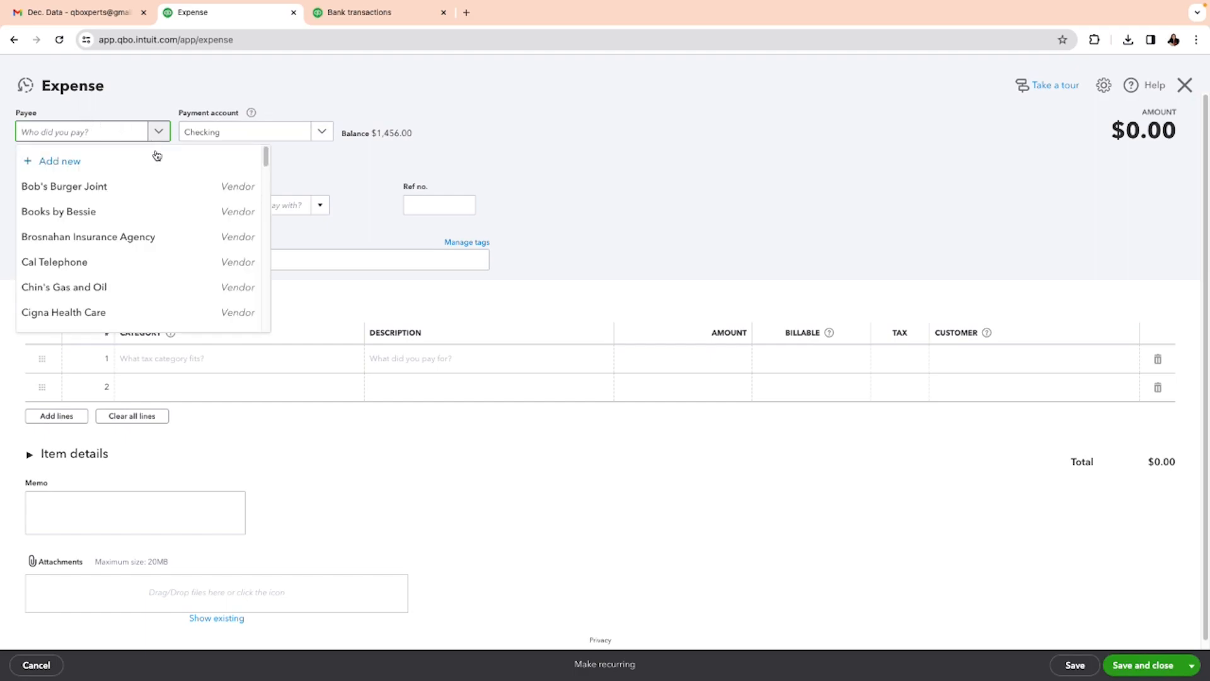
{"action": "left_click", "coordinate": [101, 262]}
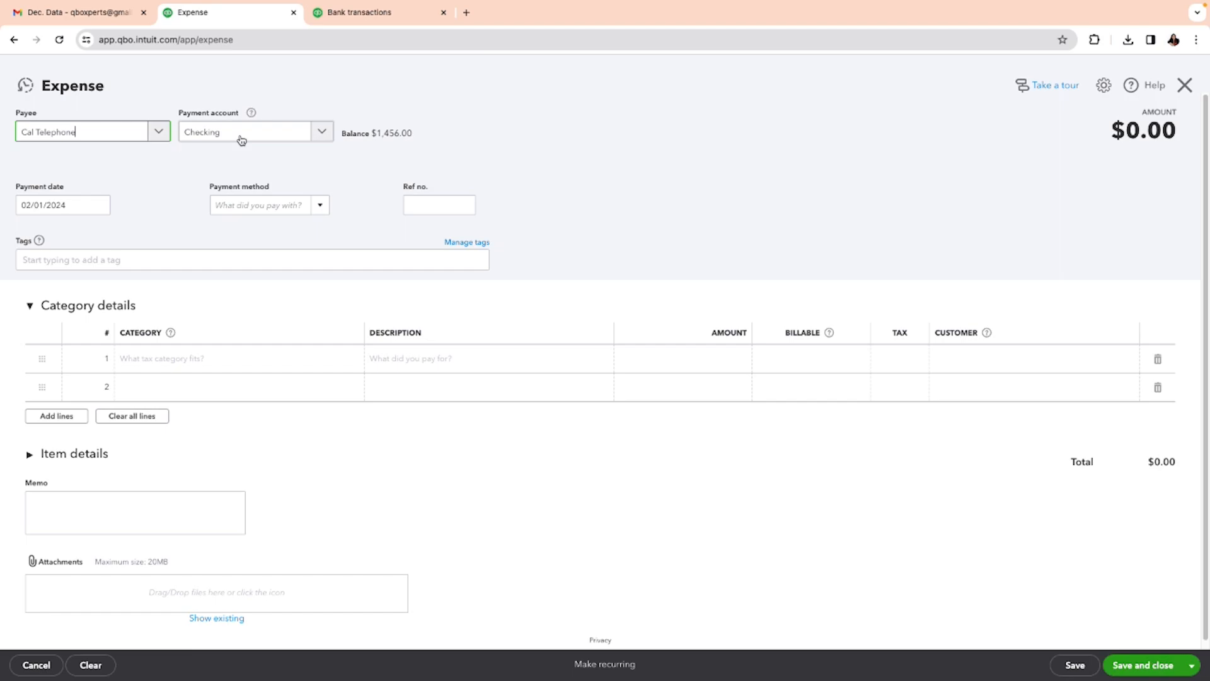
{"action": "left_click", "coordinate": [320, 137]}
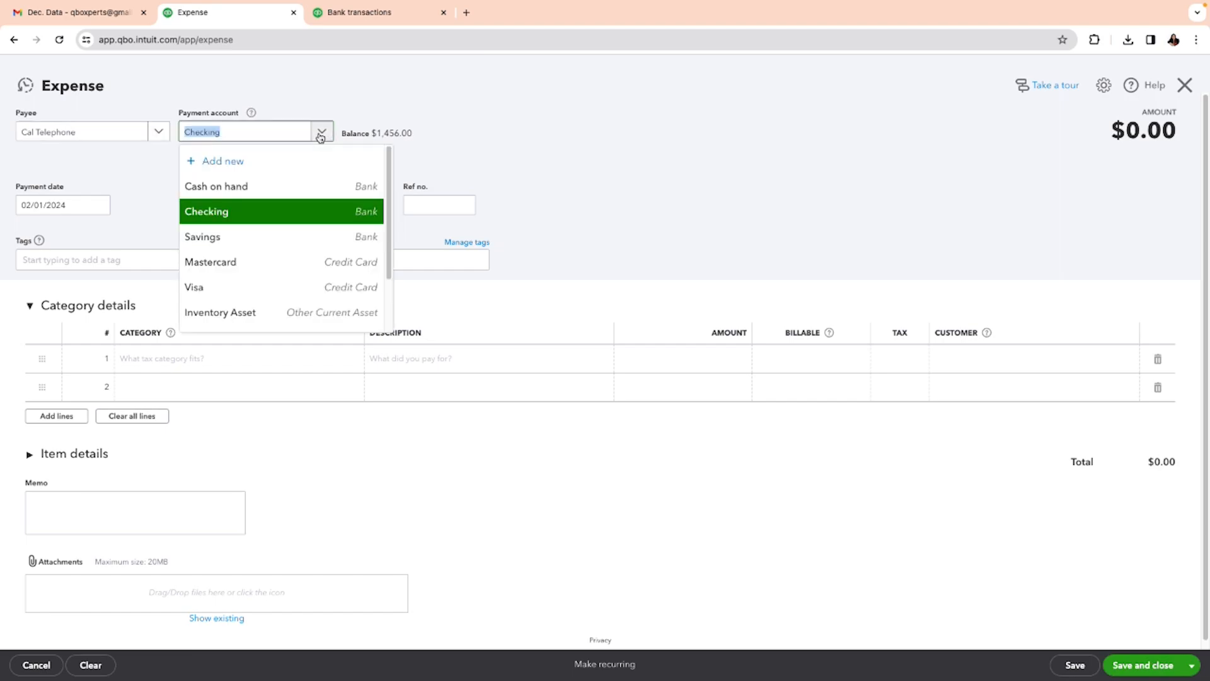
{"action": "left_click", "coordinate": [237, 189]}
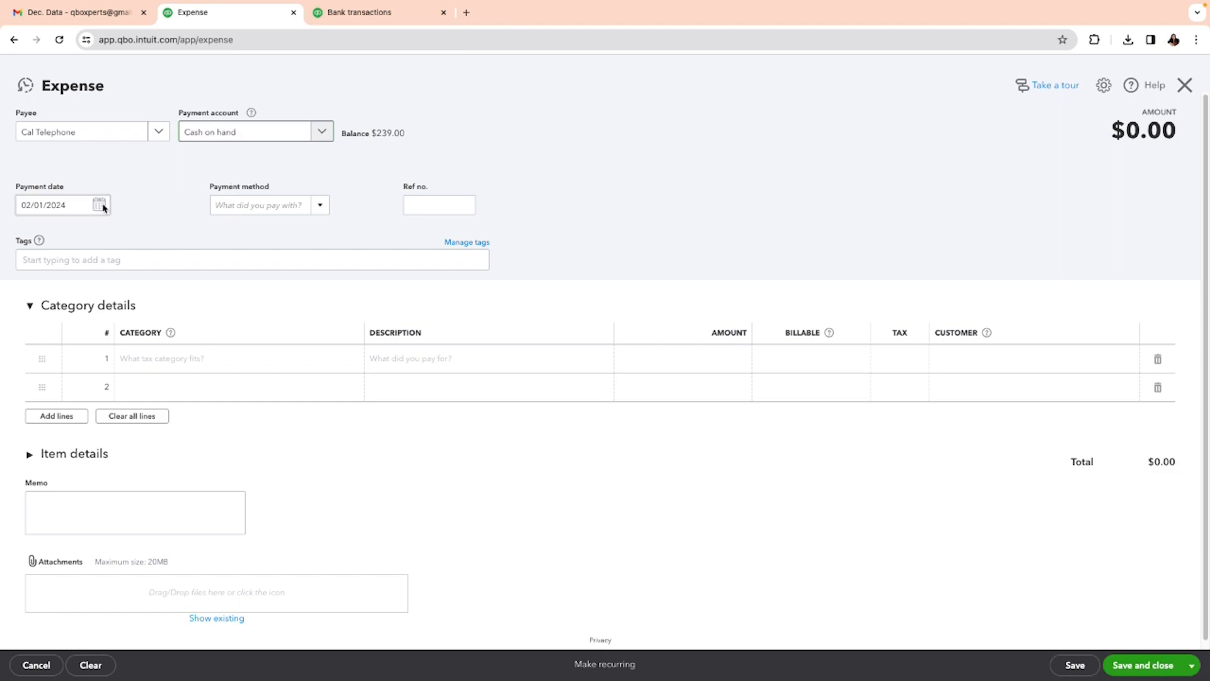
- Search the categories for "contrac" and "sub" on the expense's first line, and clear the search
{"action": "left_click", "coordinate": [209, 355]}
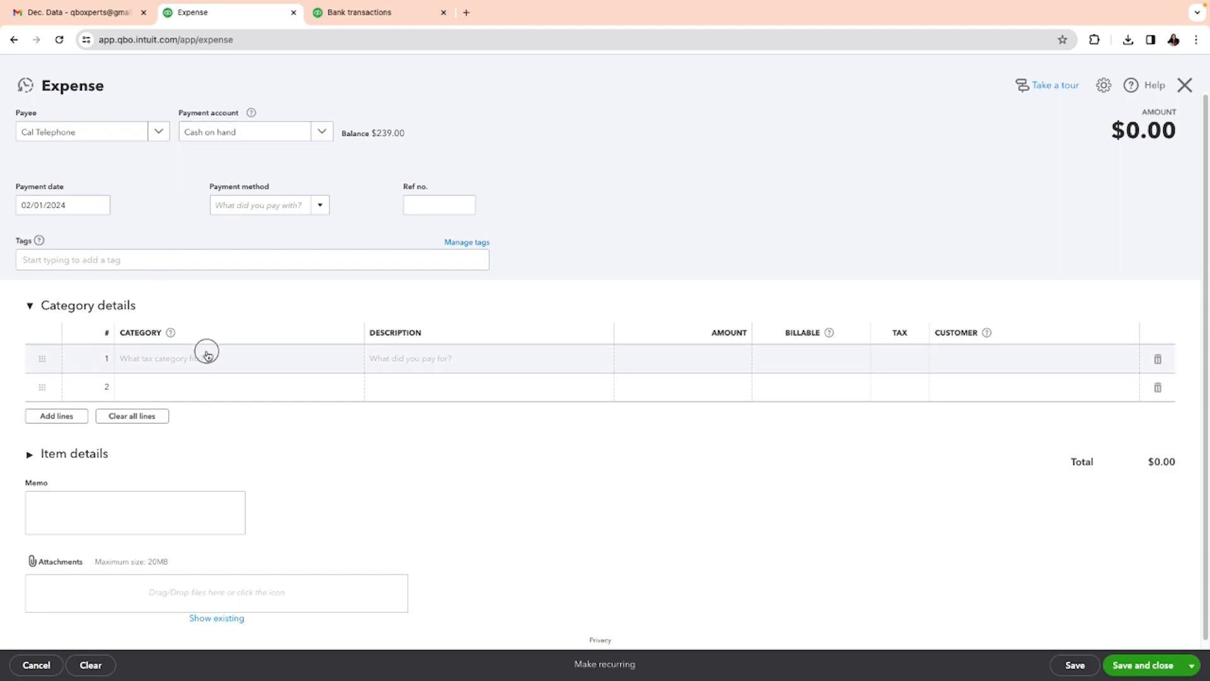
{"action": "type", "text": "contrac"}
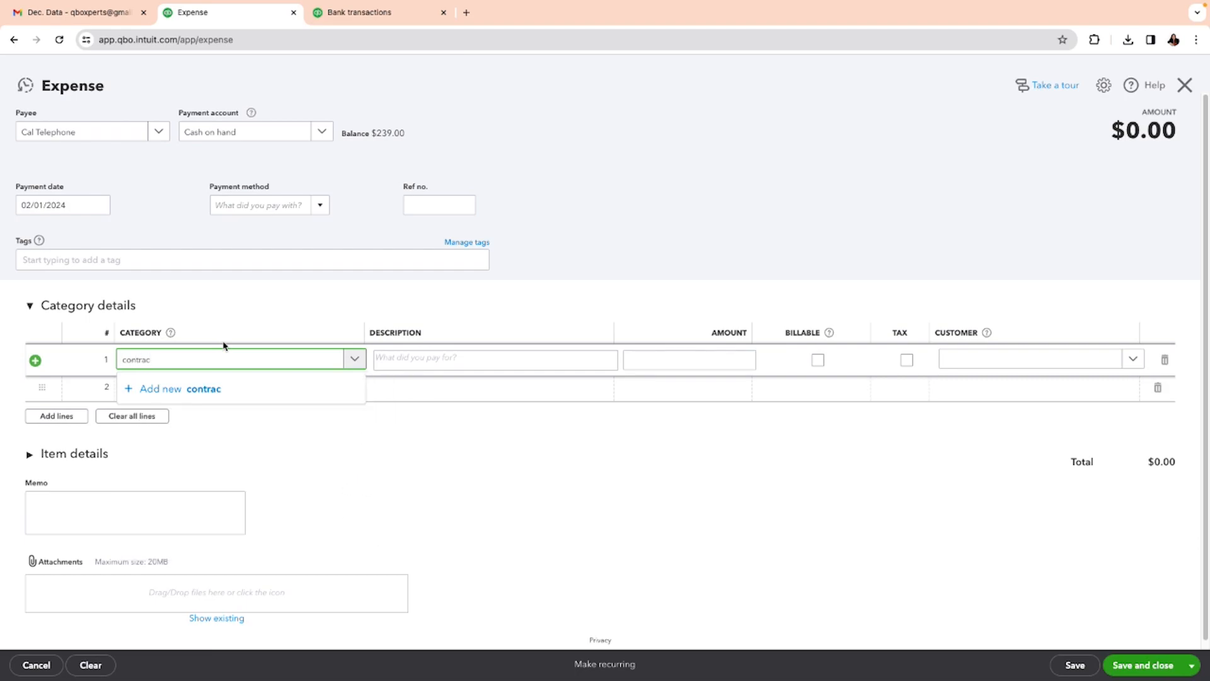
{"action": "key", "text": "BackSpace"}
{"action": "key", "text": "BackSpace"}
{"action": "key", "text": "BackSpace"}
{"action": "key", "text": "BackSpace"}
{"action": "key", "text": "BackSpace"}
{"action": "type", "text": "sub"}
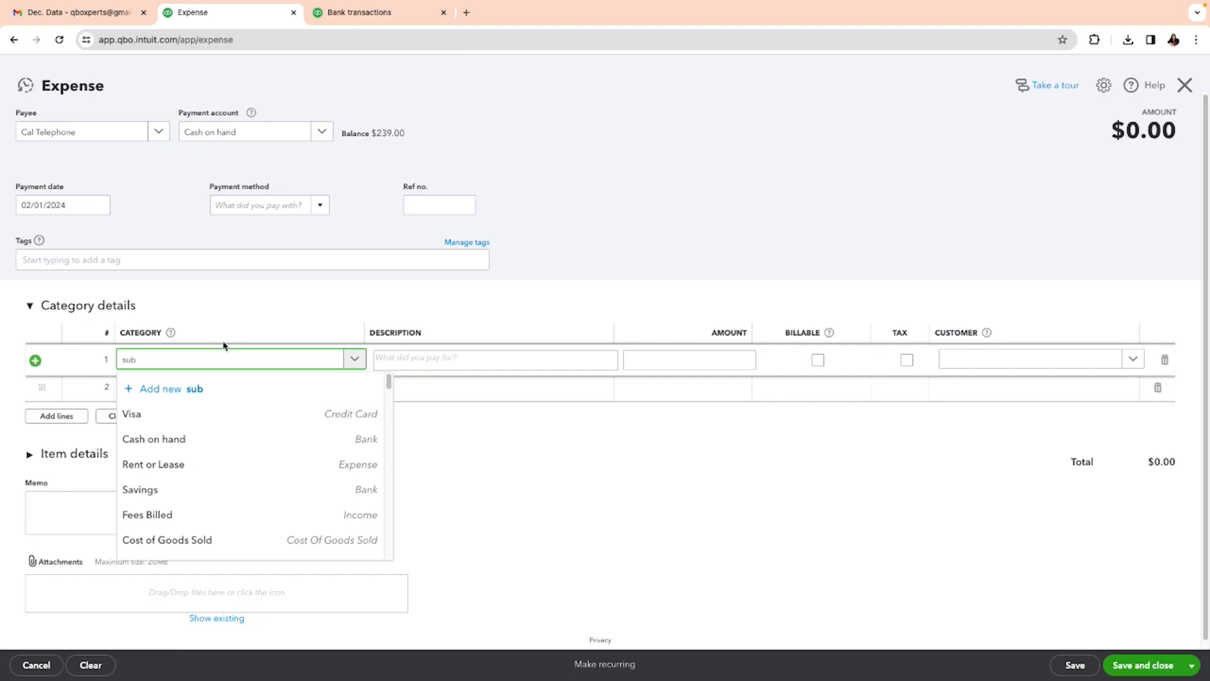
{"action": "key", "text": "BackSpace"}
{"action": "key", "text": "BackSpace"}
{"action": "key", "text": "BackSpace"}
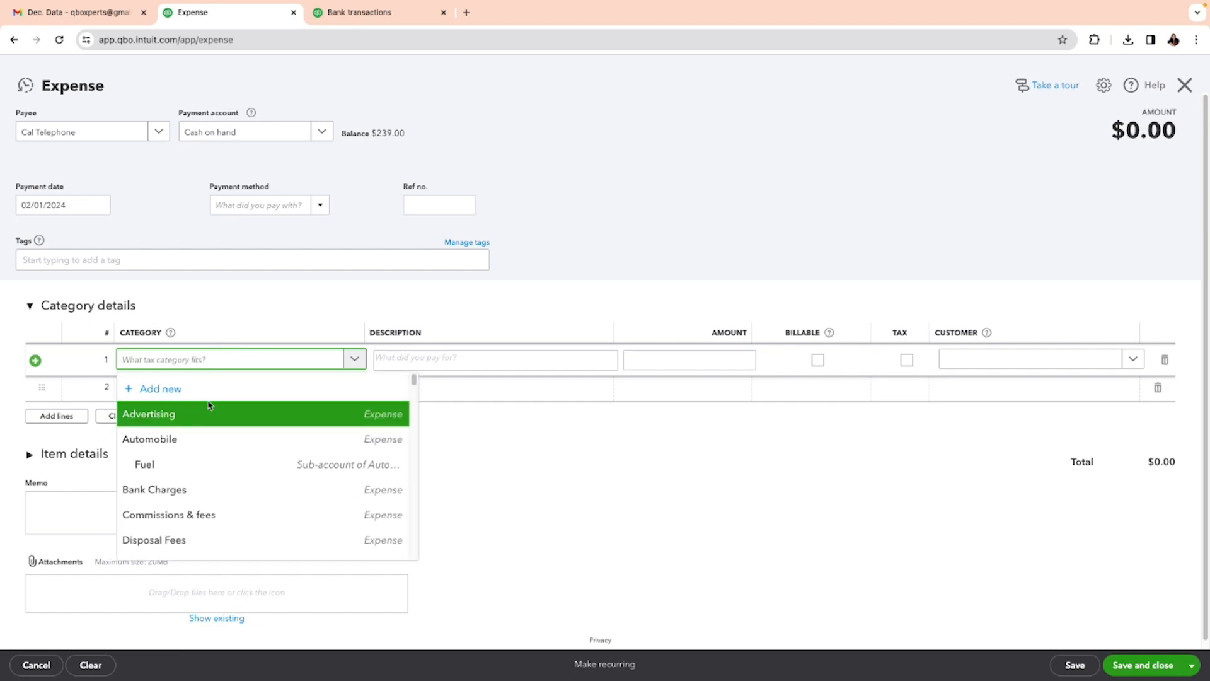
- Create a Contractor account of type Expenses with detail type Cost of Labor as the first line's category
{"action": "left_click", "coordinate": [167, 389]}
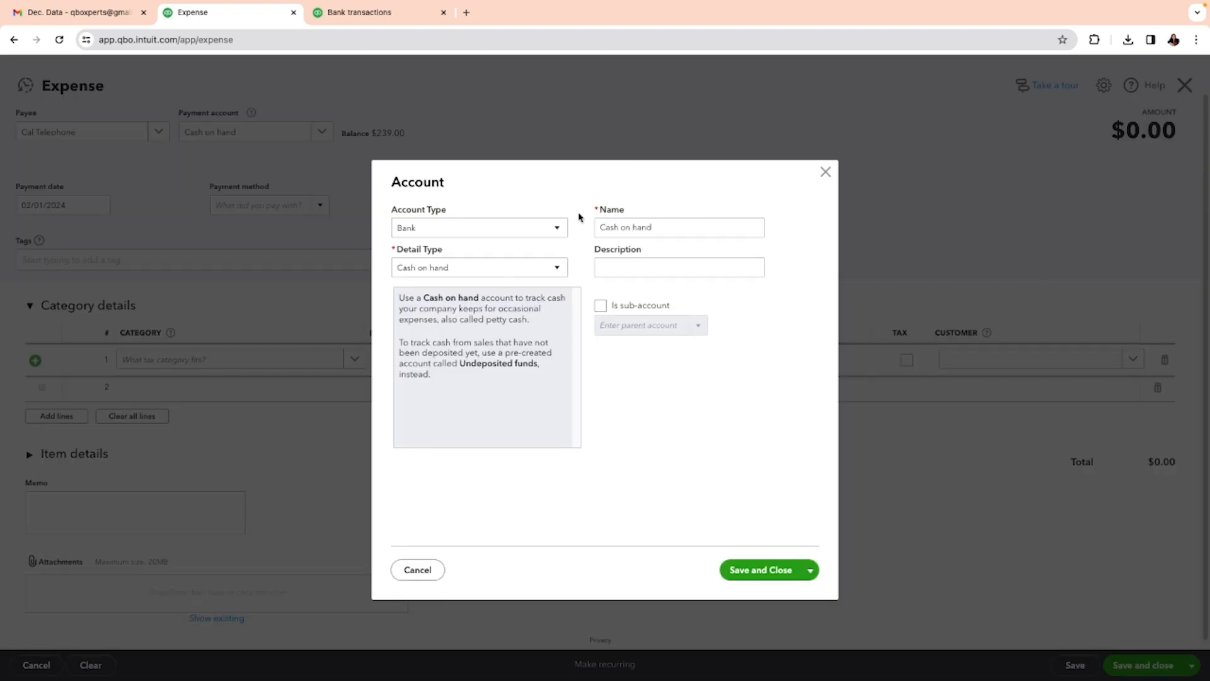
{"action": "left_click", "coordinate": [542, 229]}
{"action": "scroll", "coordinate": [496, 379], "scroll_direction": "down", "scroll_amount": 2}
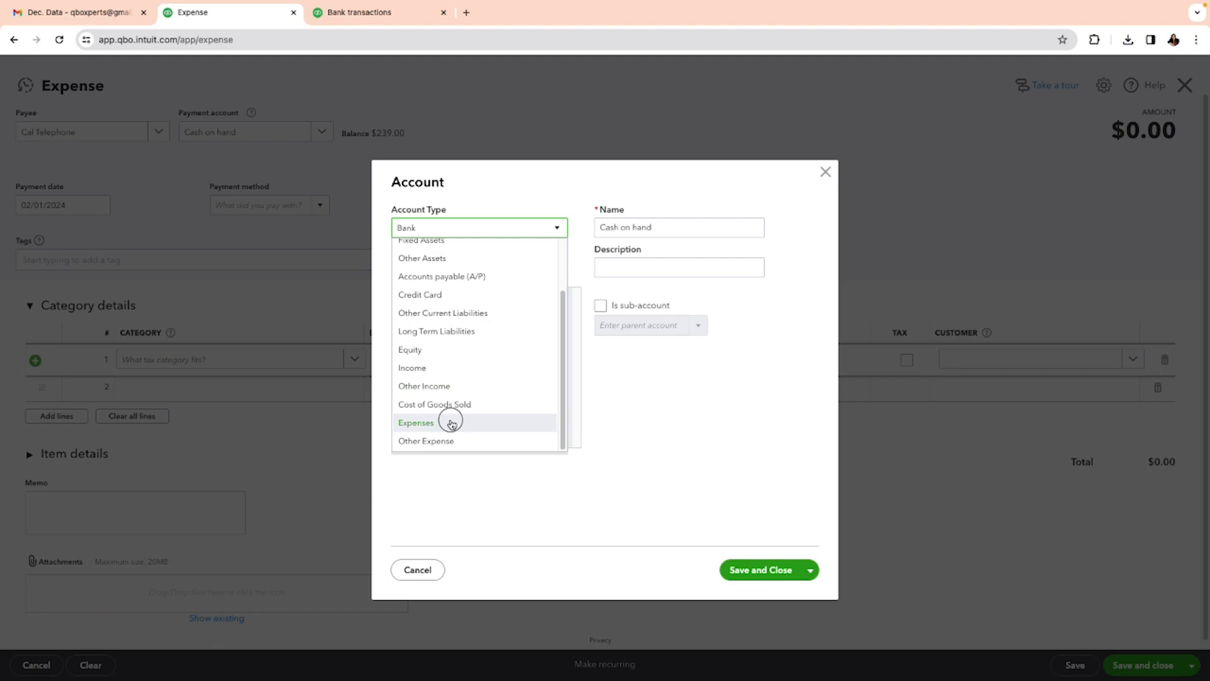
{"action": "left_click", "coordinate": [454, 423]}
{"action": "left_click", "coordinate": [547, 273]}
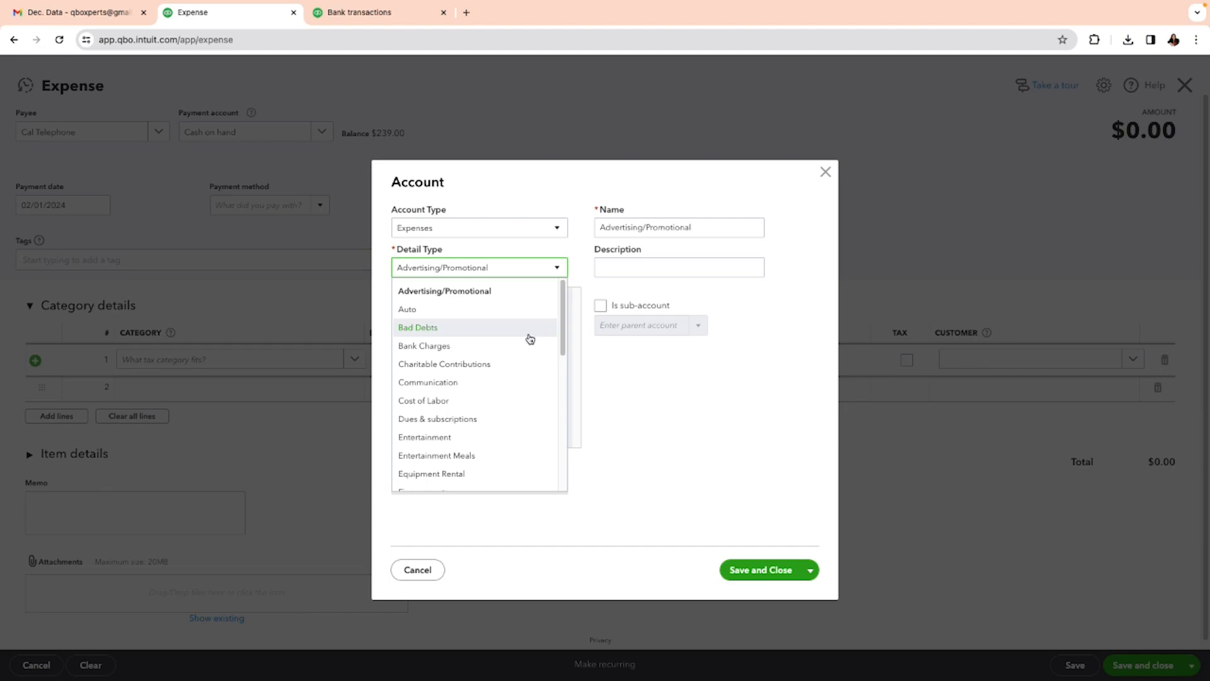
{"action": "scroll", "coordinate": [519, 360], "scroll_direction": "down", "scroll_amount": 2}
{"action": "scroll", "coordinate": [517, 357], "scroll_direction": "down", "scroll_amount": 3}
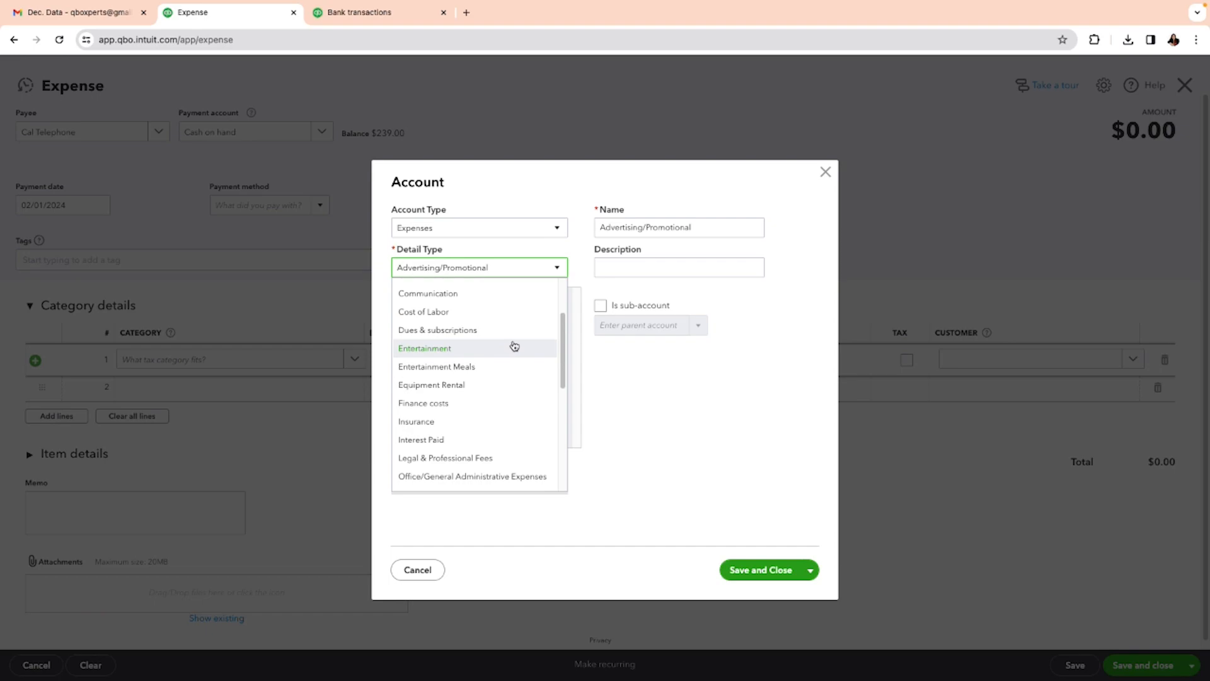
{"action": "left_click", "coordinate": [452, 318]}
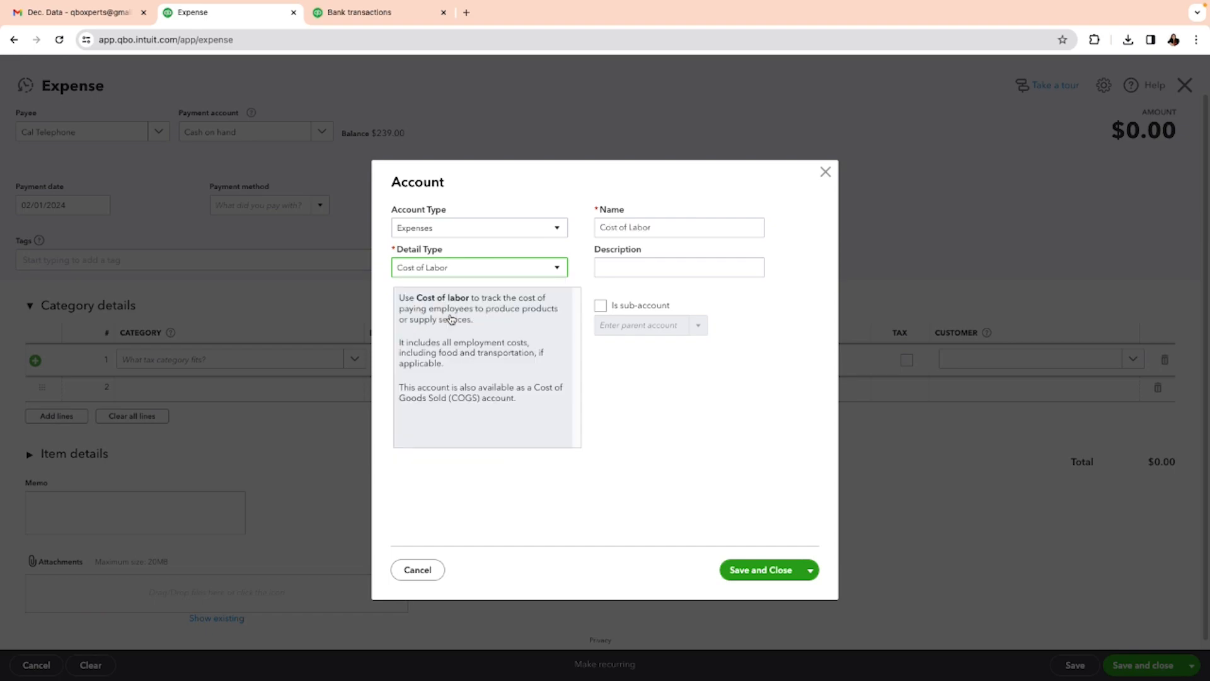
{"action": "triple_click", "coordinate": [684, 224]}
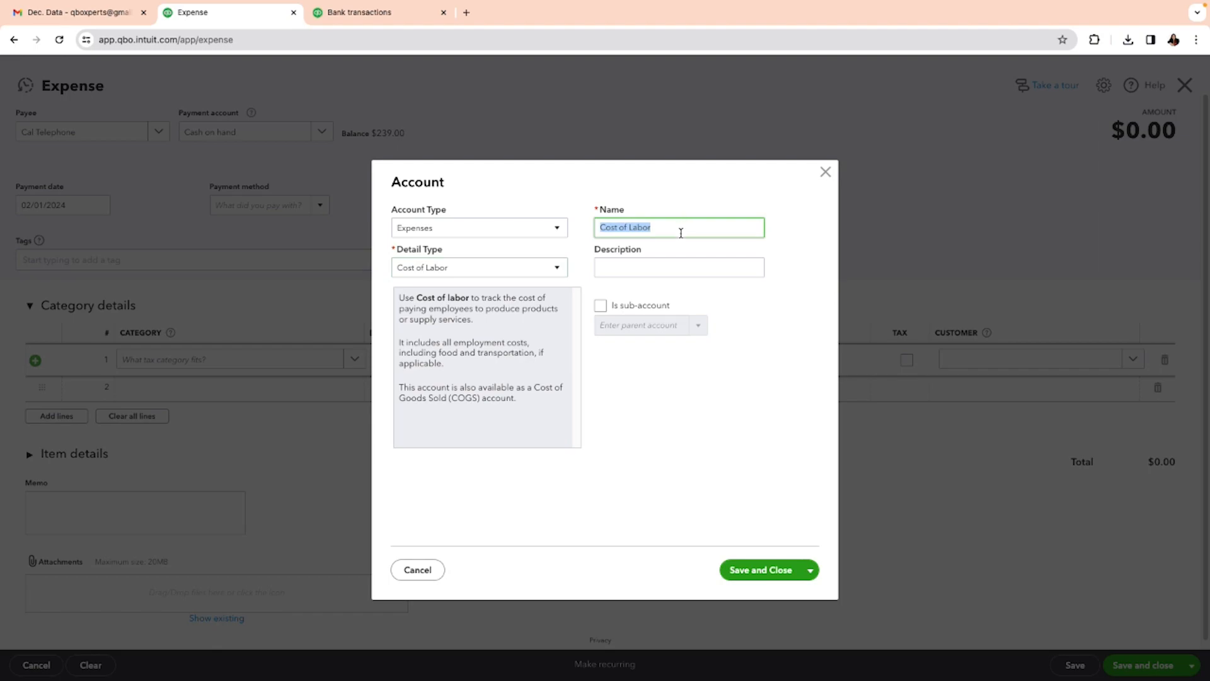
{"action": "type", "text": "Contractor"}
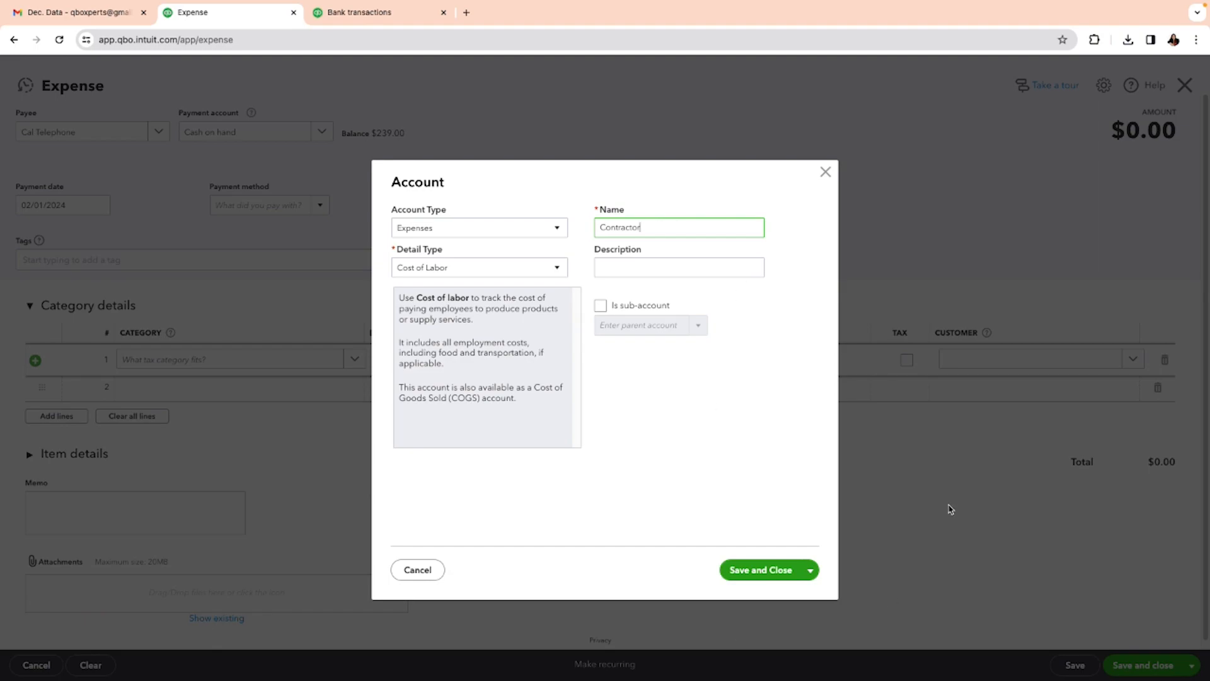
{"action": "left_click", "coordinate": [759, 576]}
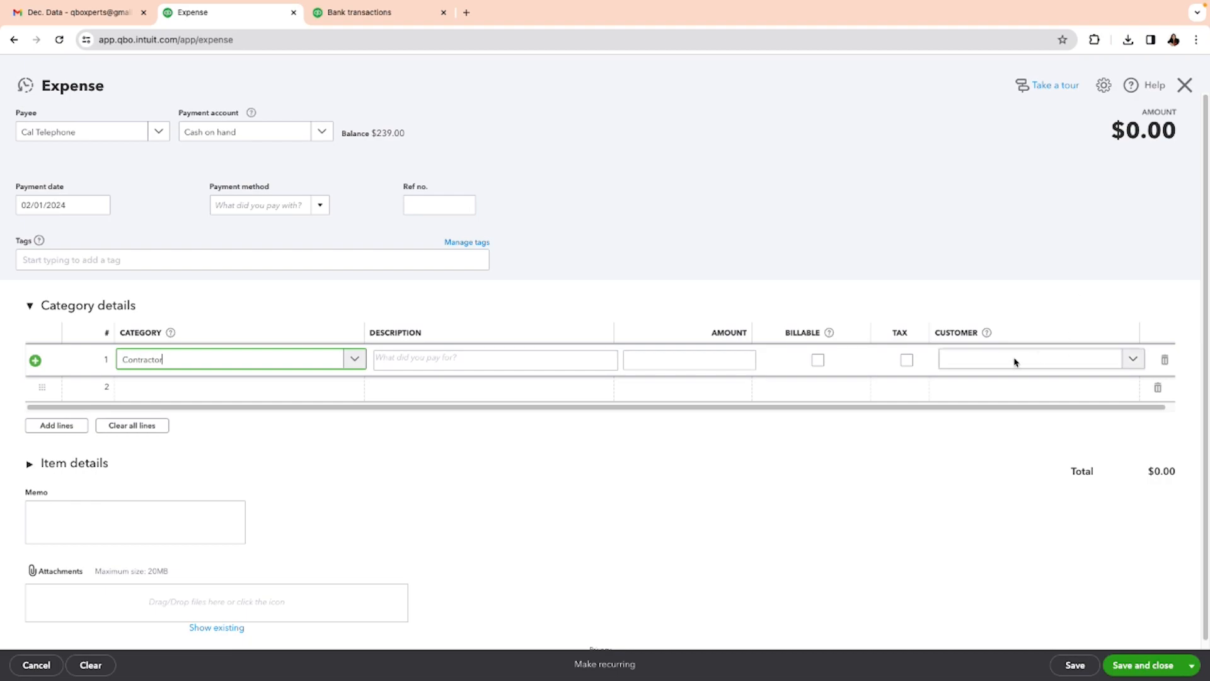
- Set the Contractor line's amount to 100.00, then save the expense and start a new one
{"action": "left_click", "coordinate": [695, 362]}
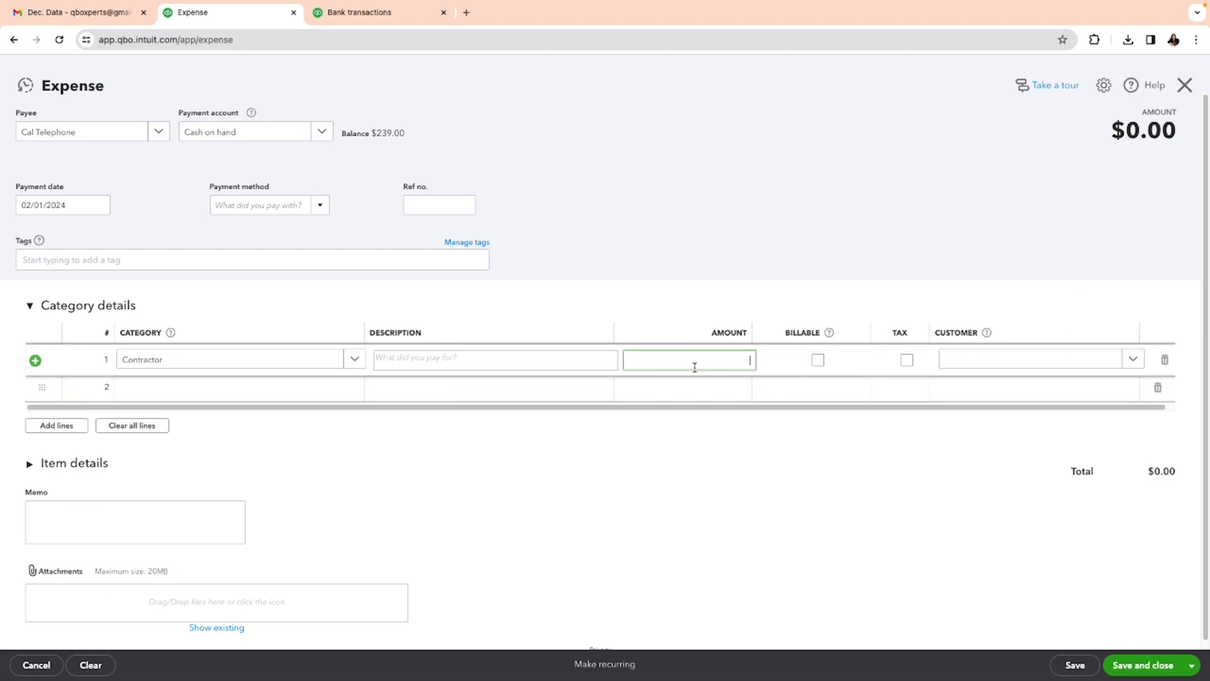
{"action": "type", "text": "100.00"}
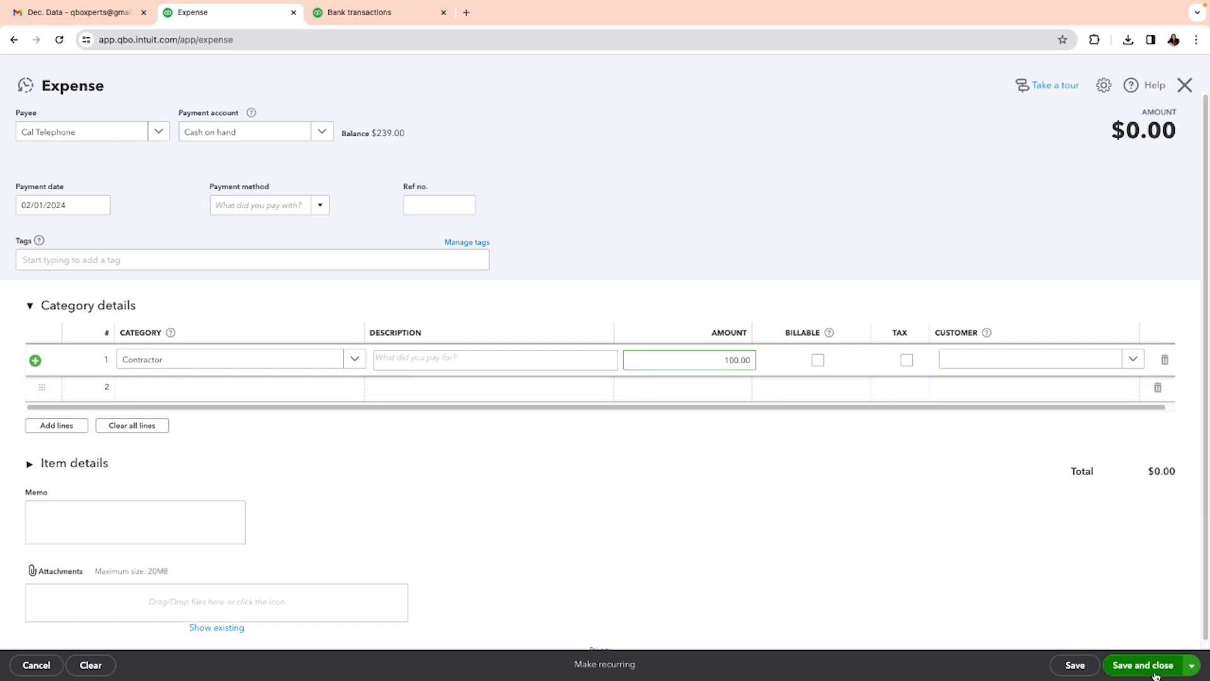
{"action": "left_click", "coordinate": [1192, 666]}
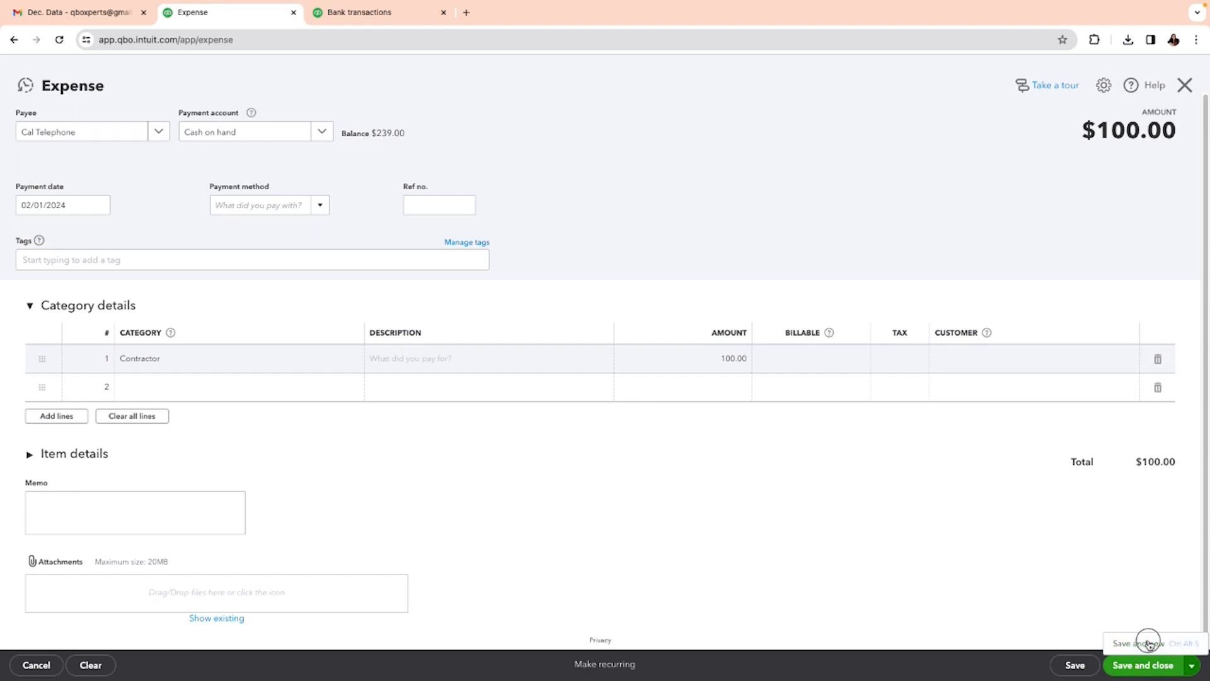
{"action": "left_click", "coordinate": [1148, 643]}
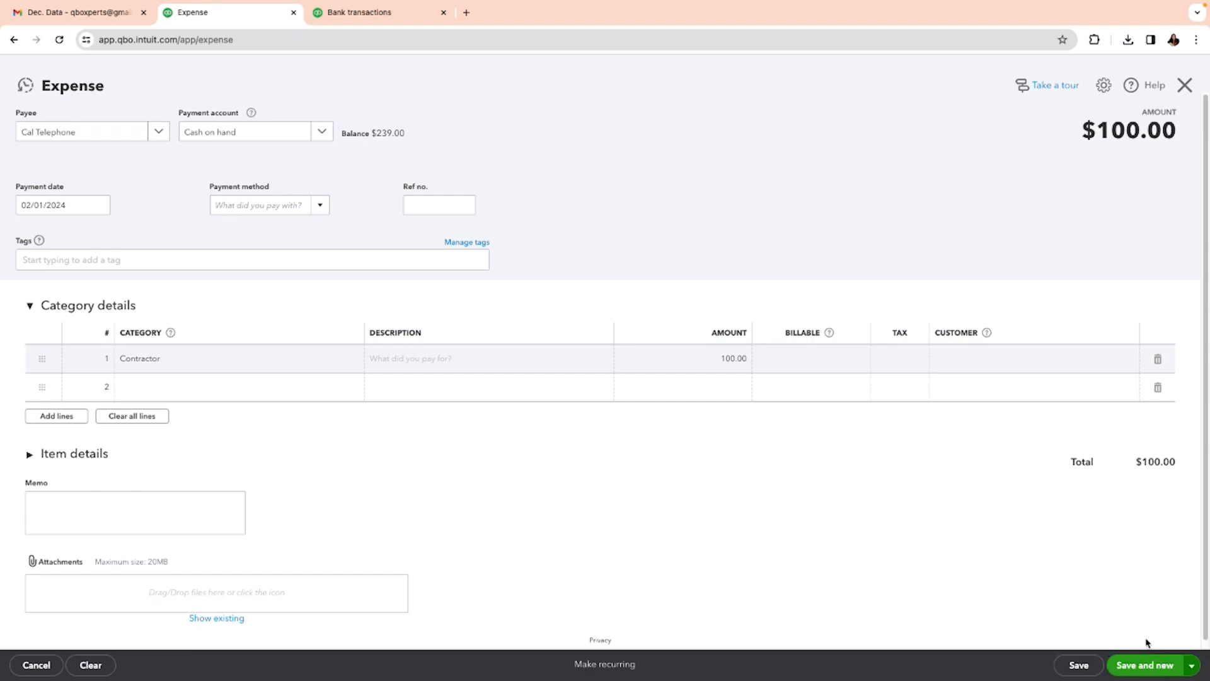
{"action": "left_click", "coordinate": [1149, 673]}
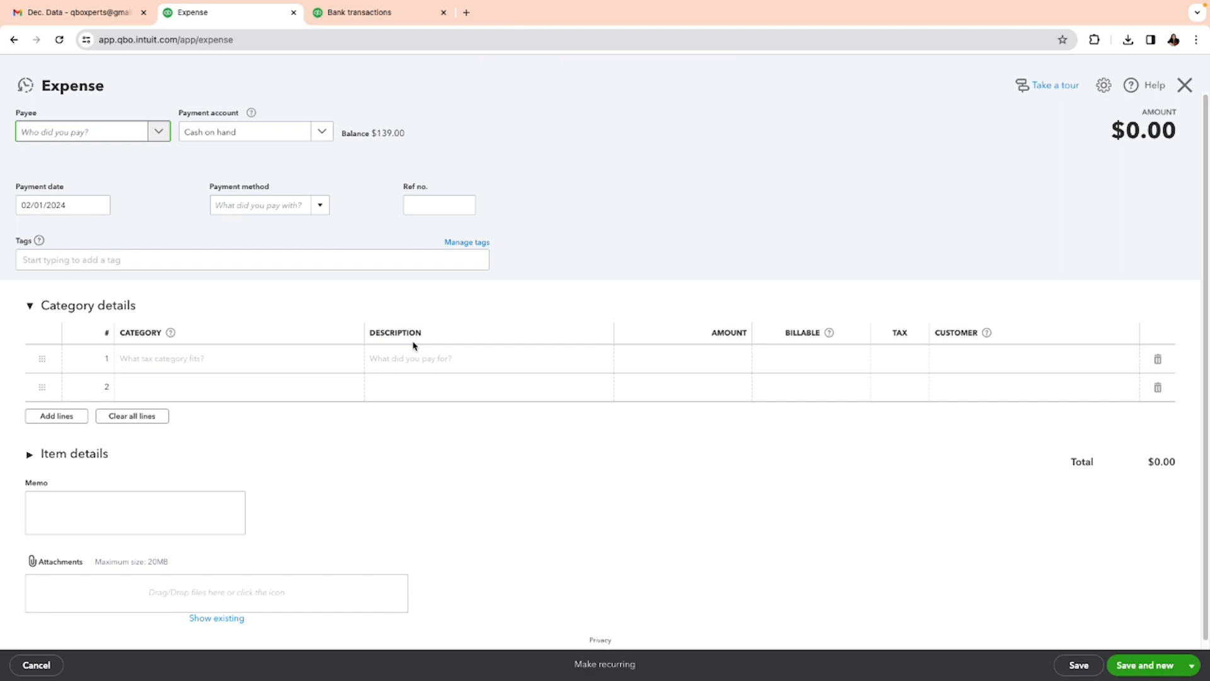
- Add a new vendor as the expense's payee, entering the contractor's full name, and save the vendor
{"action": "left_click", "coordinate": [158, 135]}
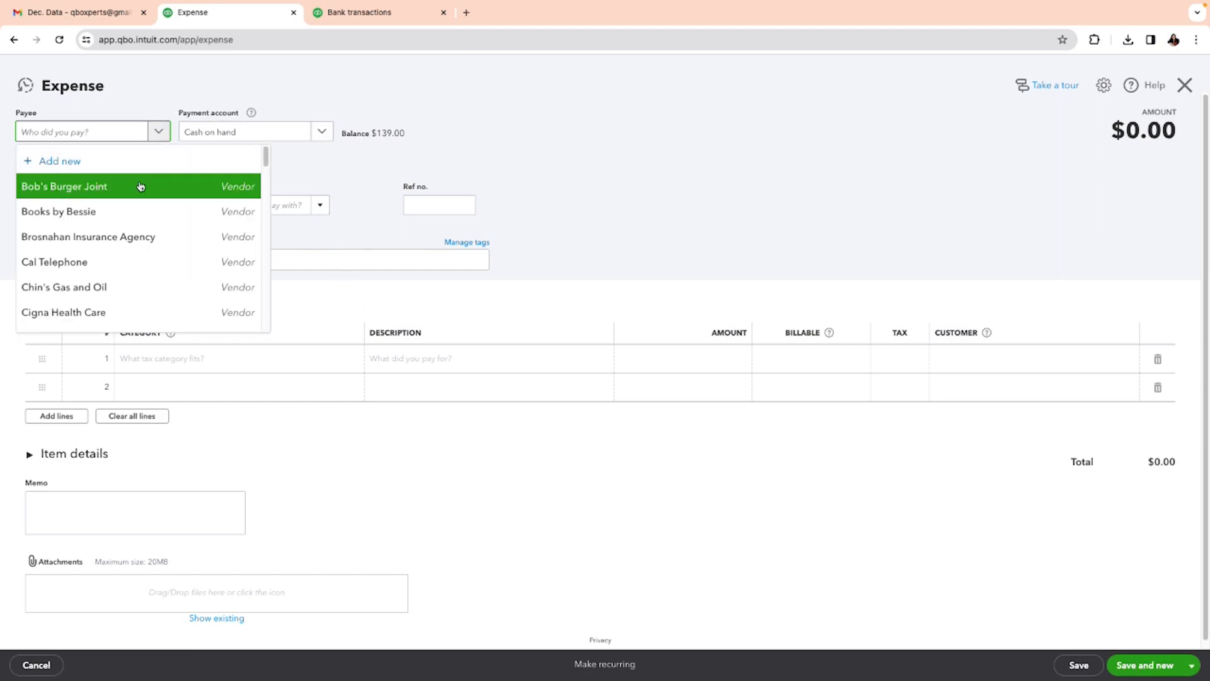
{"action": "scroll", "coordinate": [203, 237], "scroll_direction": "down", "scroll_amount": 3}
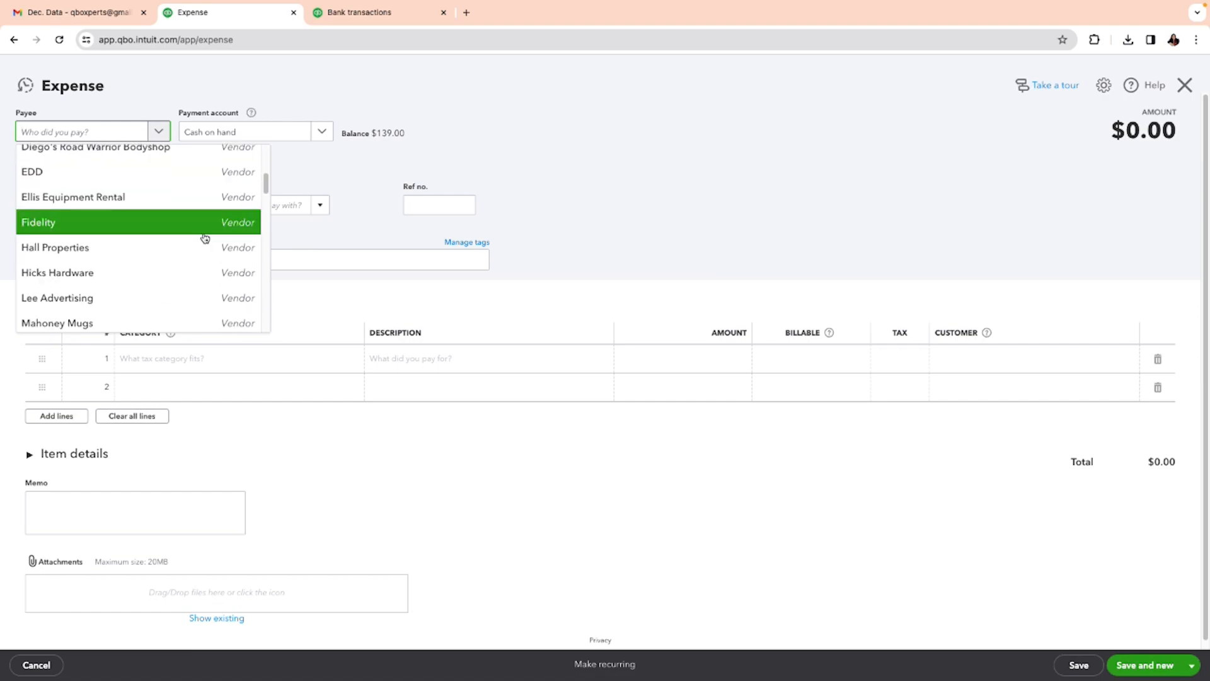
{"action": "type", "text": "ca"}
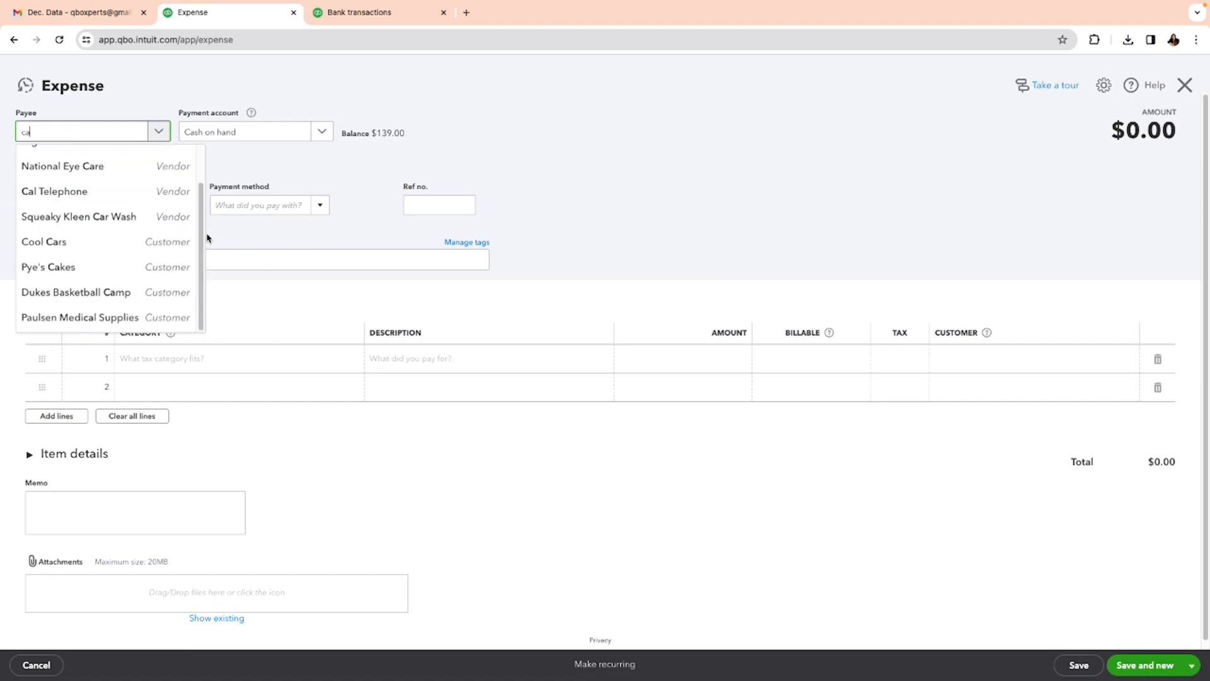
{"action": "key", "text": "BackSpace"}
{"action": "type", "text": "Charlie"}
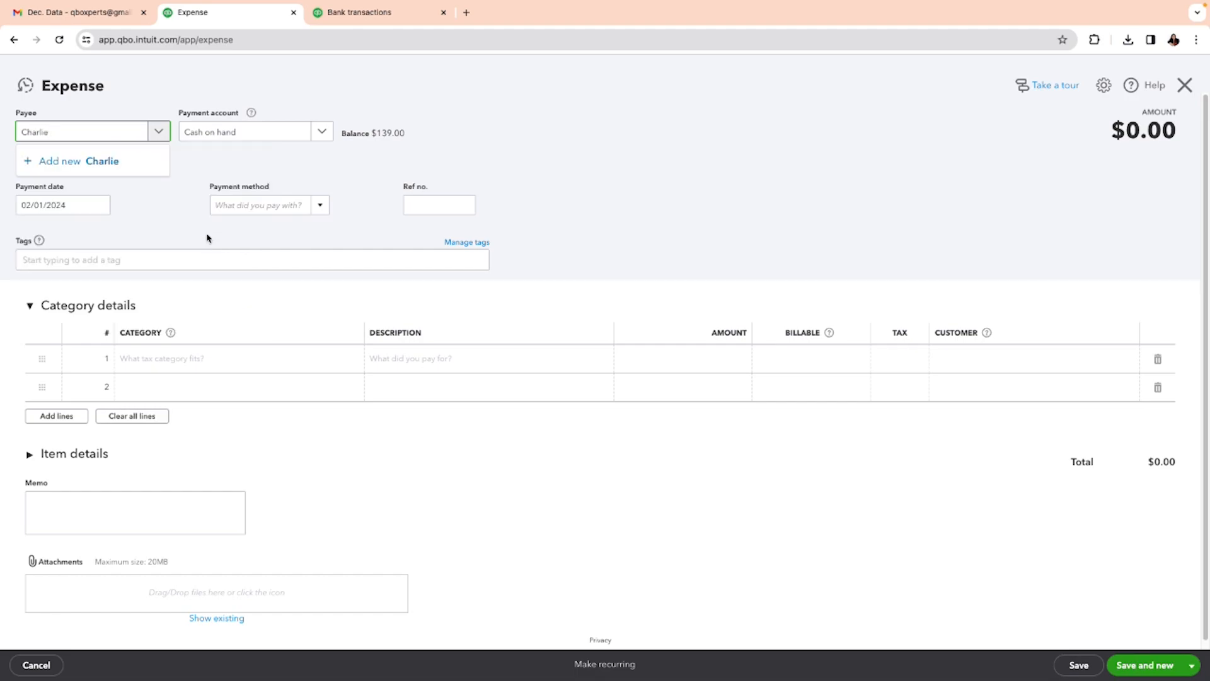
{"action": "type", "text": " Johnson"}
{"action": "left_click", "coordinate": [132, 161]}
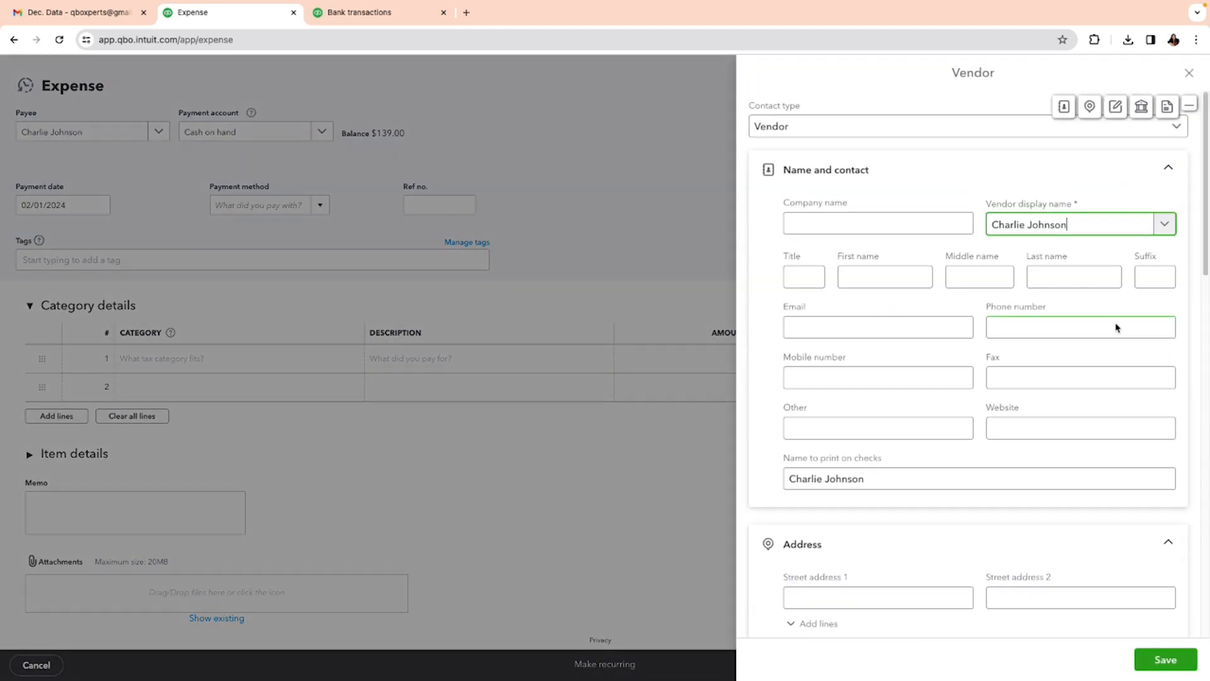
{"action": "left_click", "coordinate": [1166, 659]}
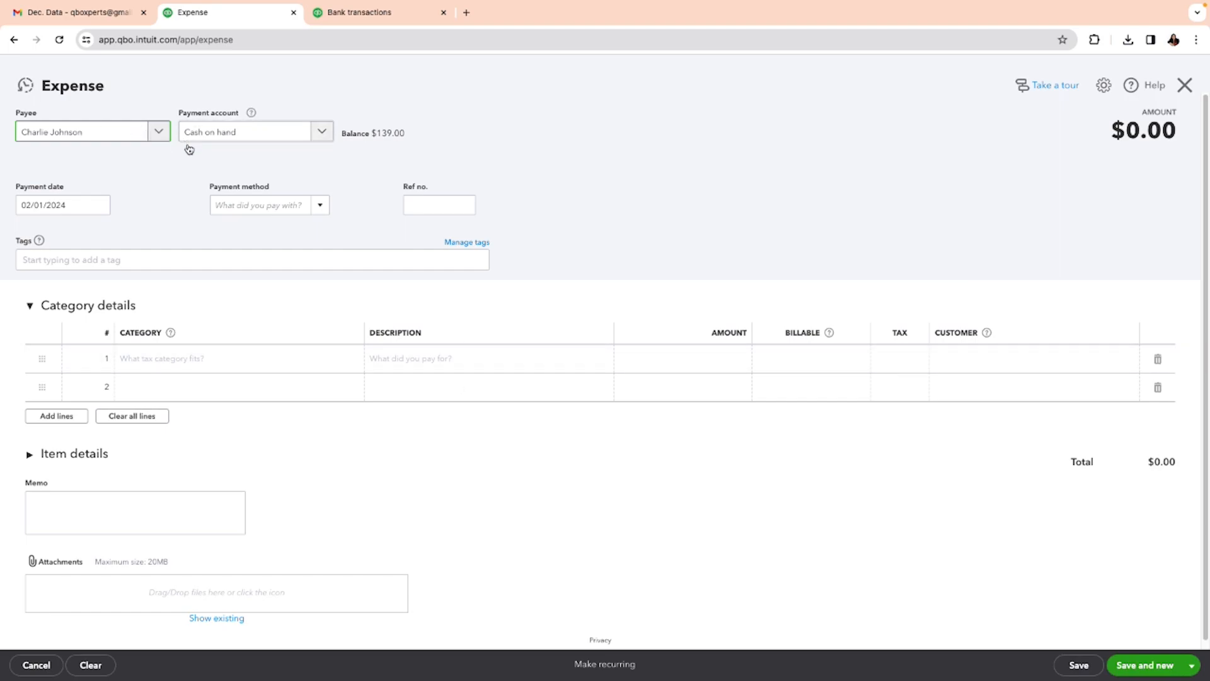
- Create a "tips" account of type Other Current Liabilities with detail type Undistributed Tips as the first line's category
{"action": "left_click", "coordinate": [237, 367]}
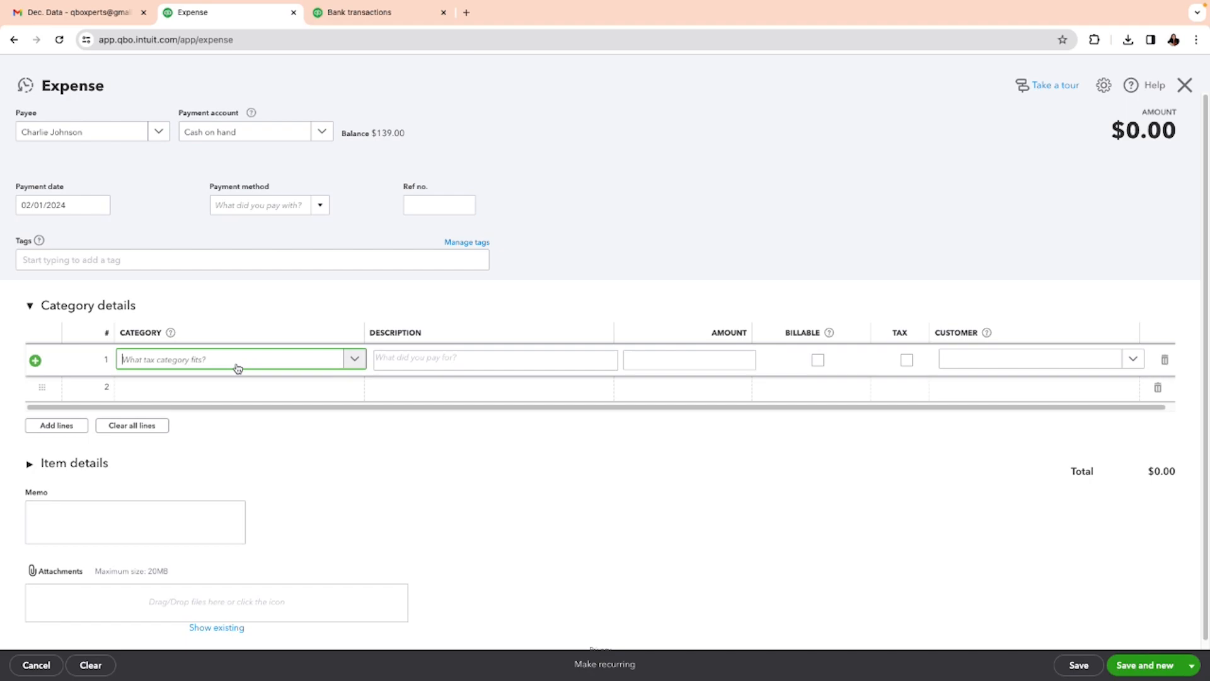
{"action": "type", "text": "tips"}
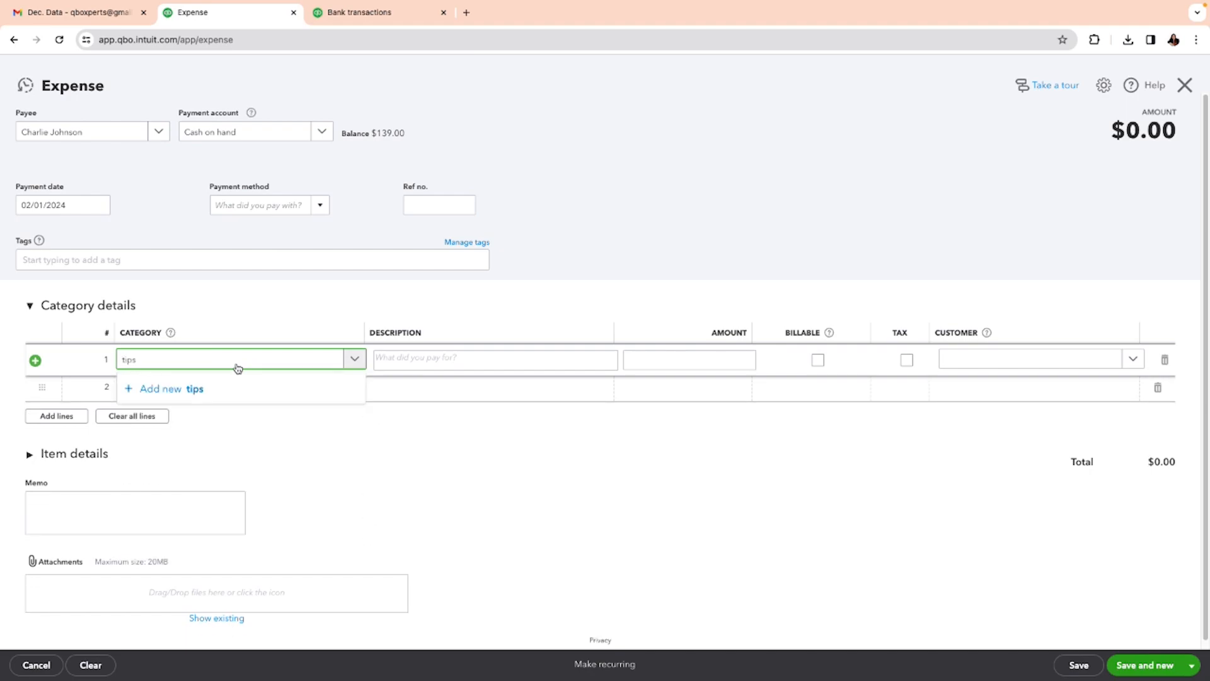
{"action": "left_click", "coordinate": [128, 389]}
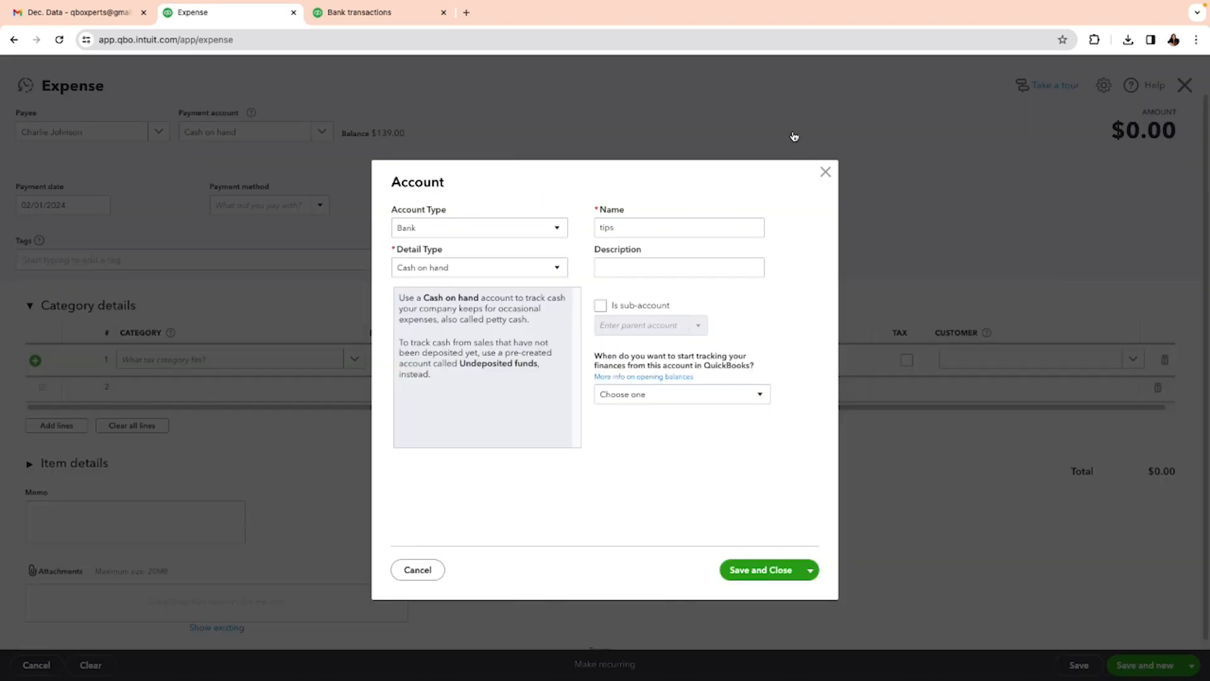
{"action": "left_click", "coordinate": [559, 233]}
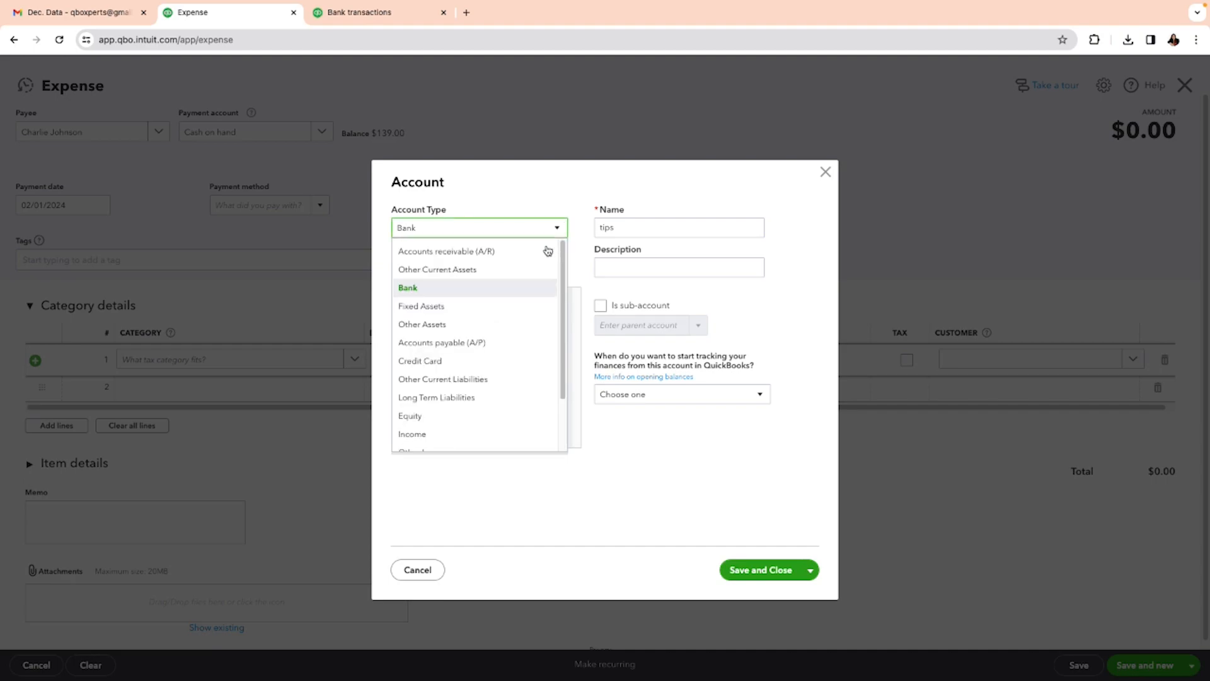
{"action": "scroll", "coordinate": [498, 334], "scroll_direction": "down", "scroll_amount": 2}
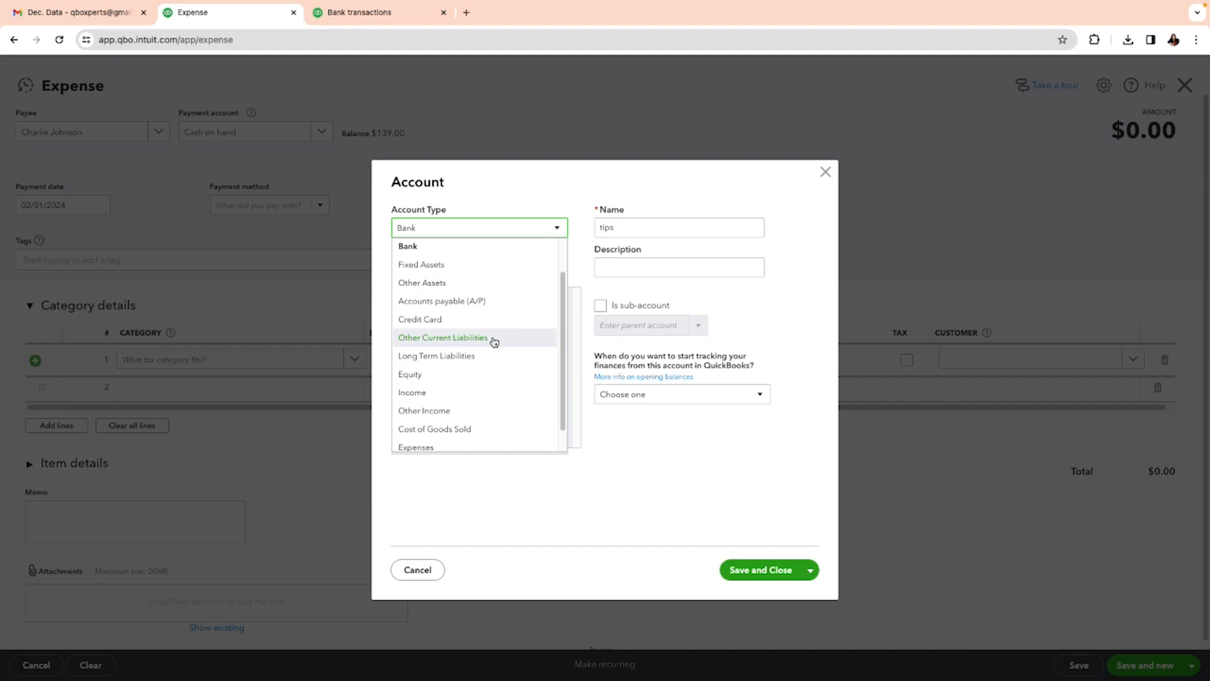
{"action": "left_click", "coordinate": [494, 339]}
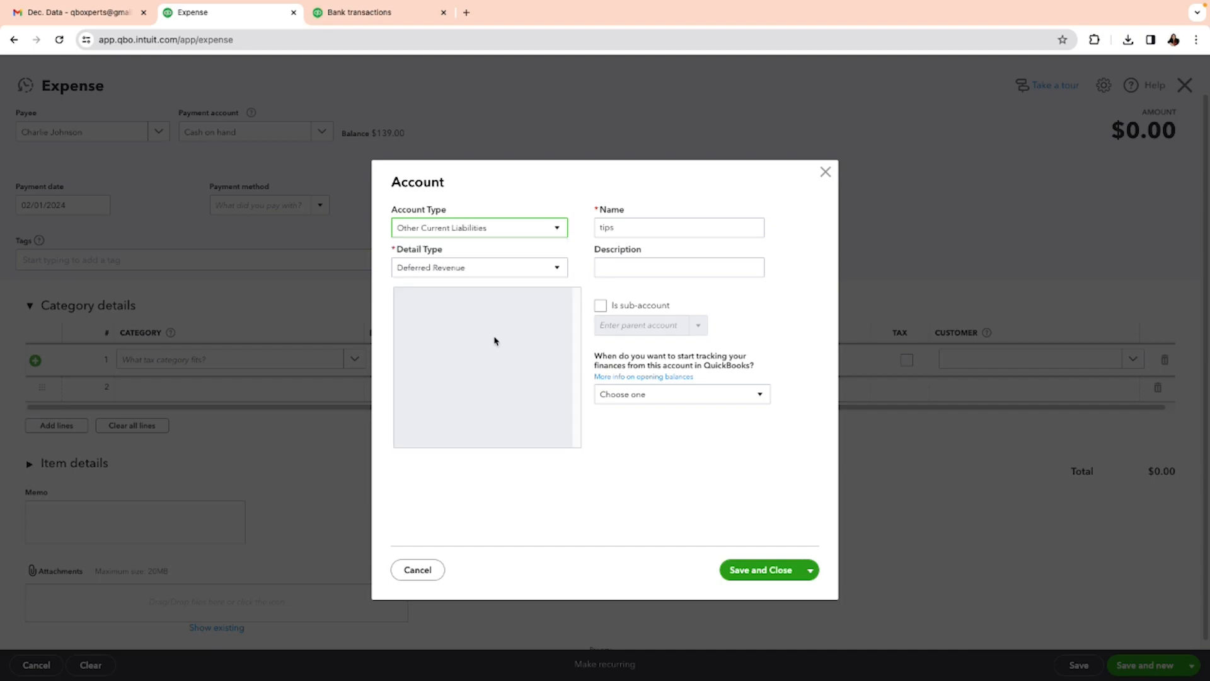
{"action": "left_click", "coordinate": [556, 271]}
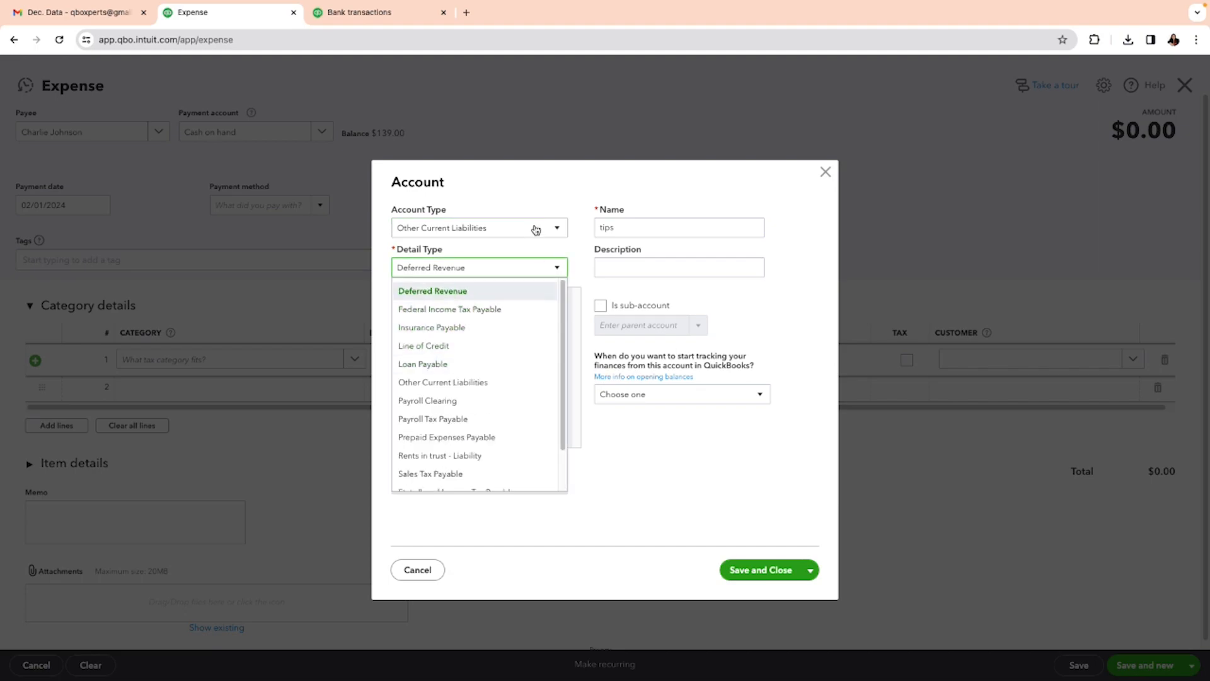
{"action": "scroll", "coordinate": [533, 355], "scroll_direction": "down", "scroll_amount": 2}
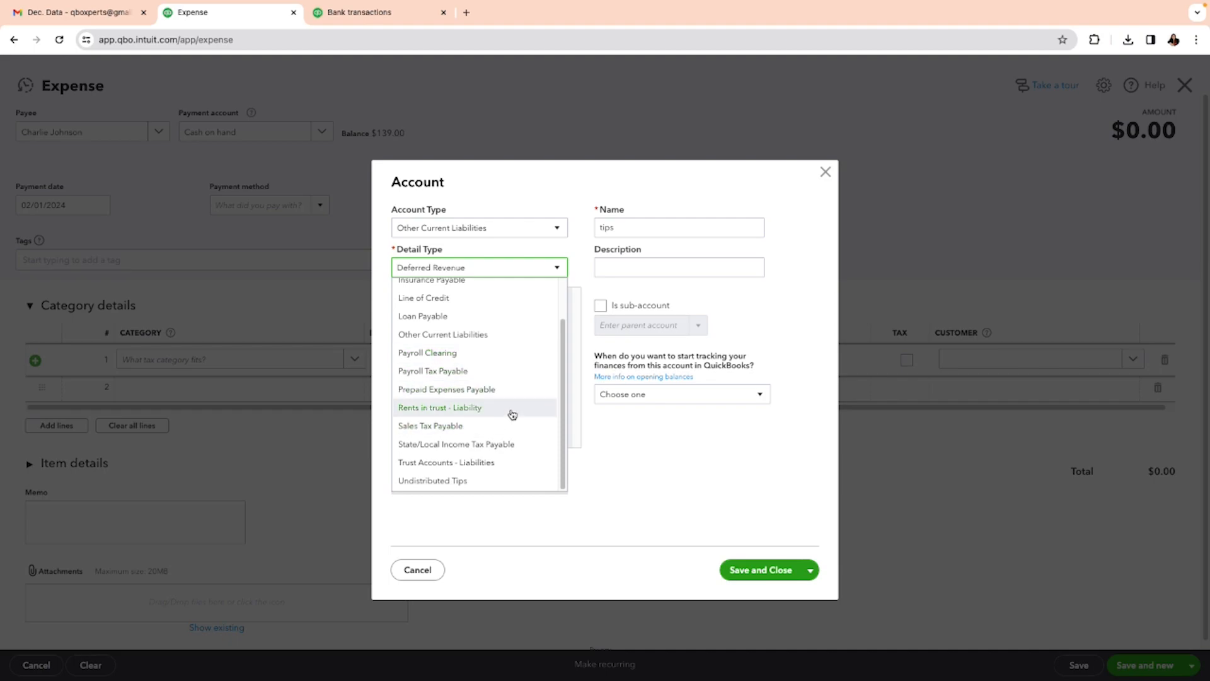
{"action": "left_click", "coordinate": [483, 483]}
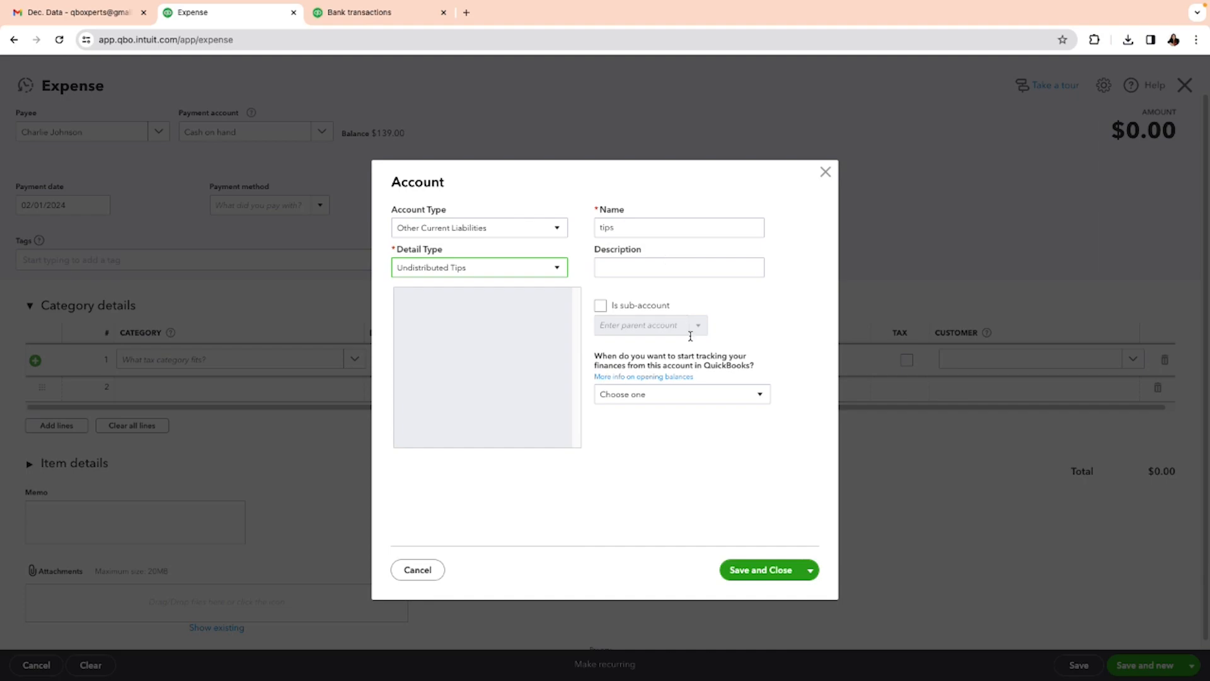
{"action": "left_click", "coordinate": [758, 580]}
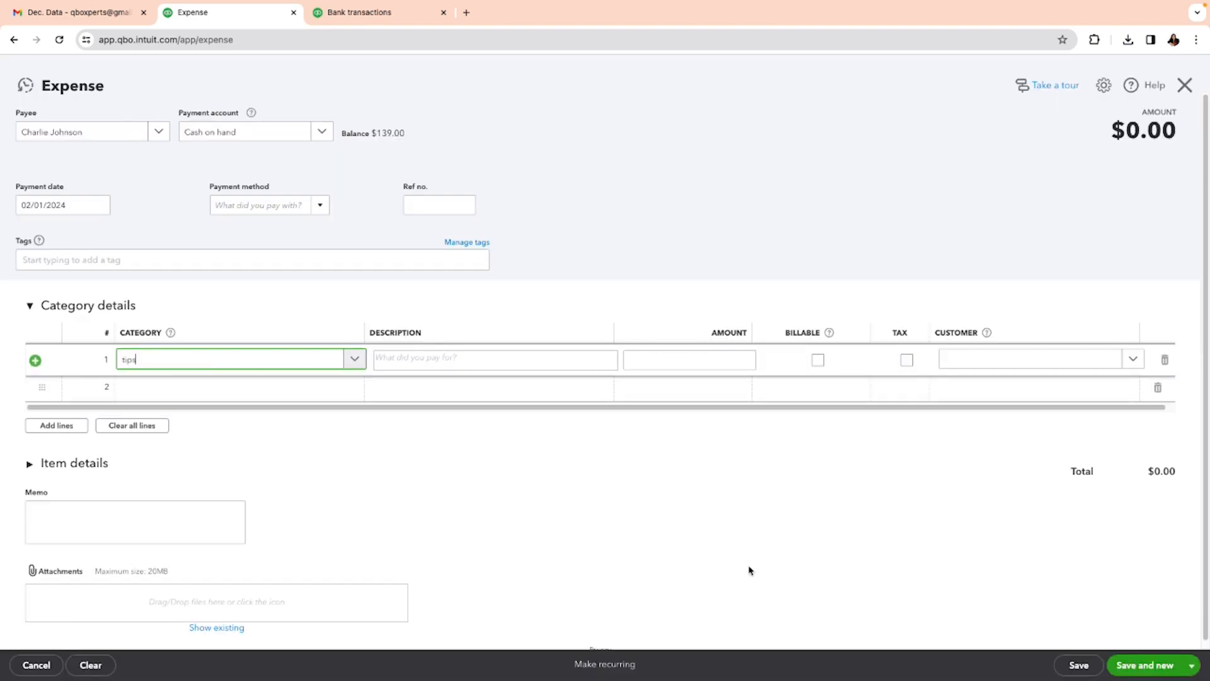
- Set the tips line's amount to 10, then save and close the expense
{"action": "left_click", "coordinate": [683, 360]}
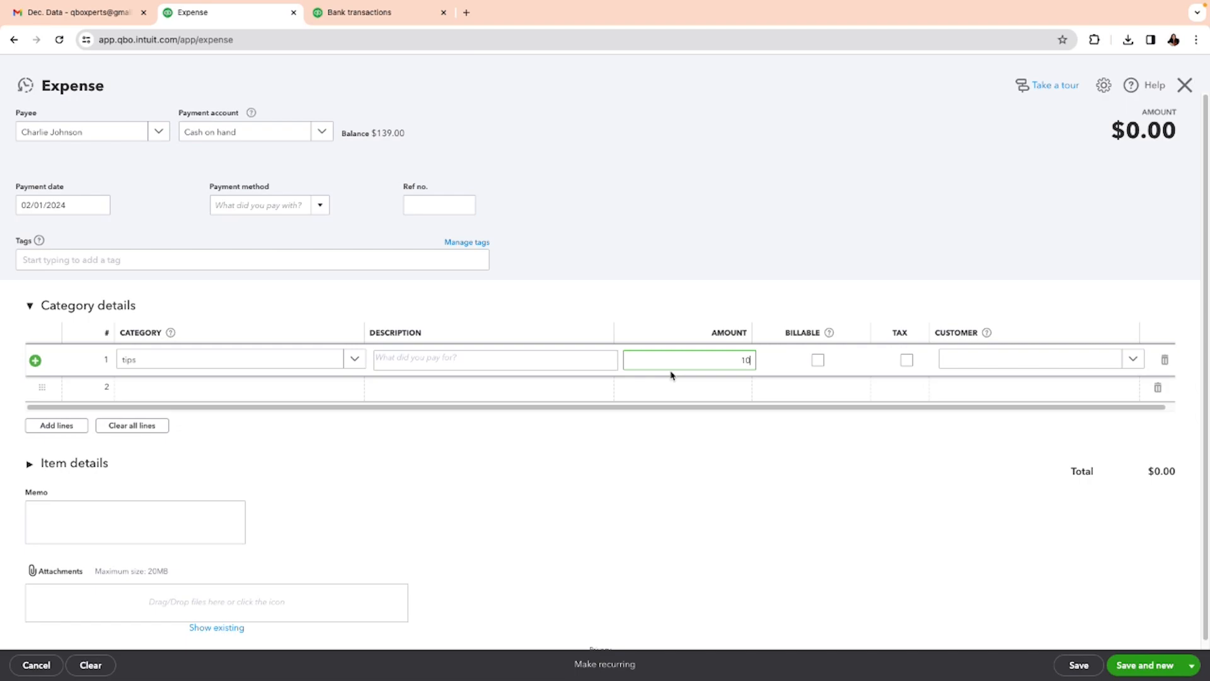
{"action": "type", "text": "10"}
{"action": "left_click", "coordinate": [634, 528]}
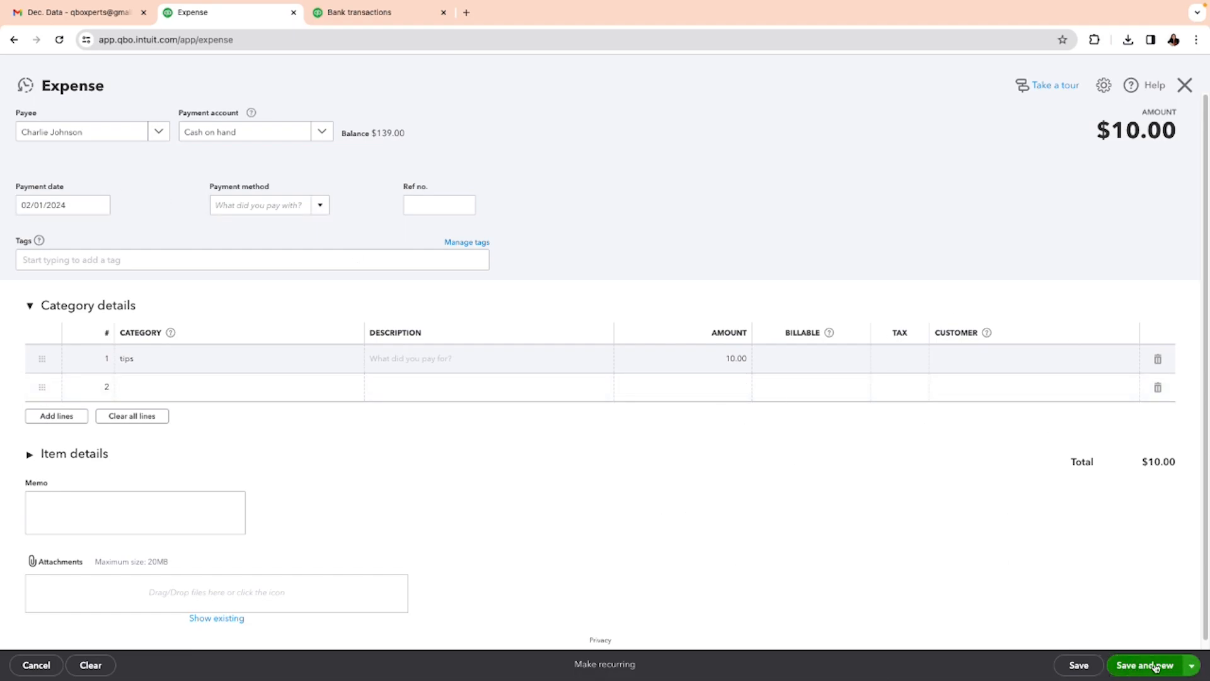
{"action": "left_click", "coordinate": [1191, 665]}
{"action": "left_click", "coordinate": [1146, 642]}
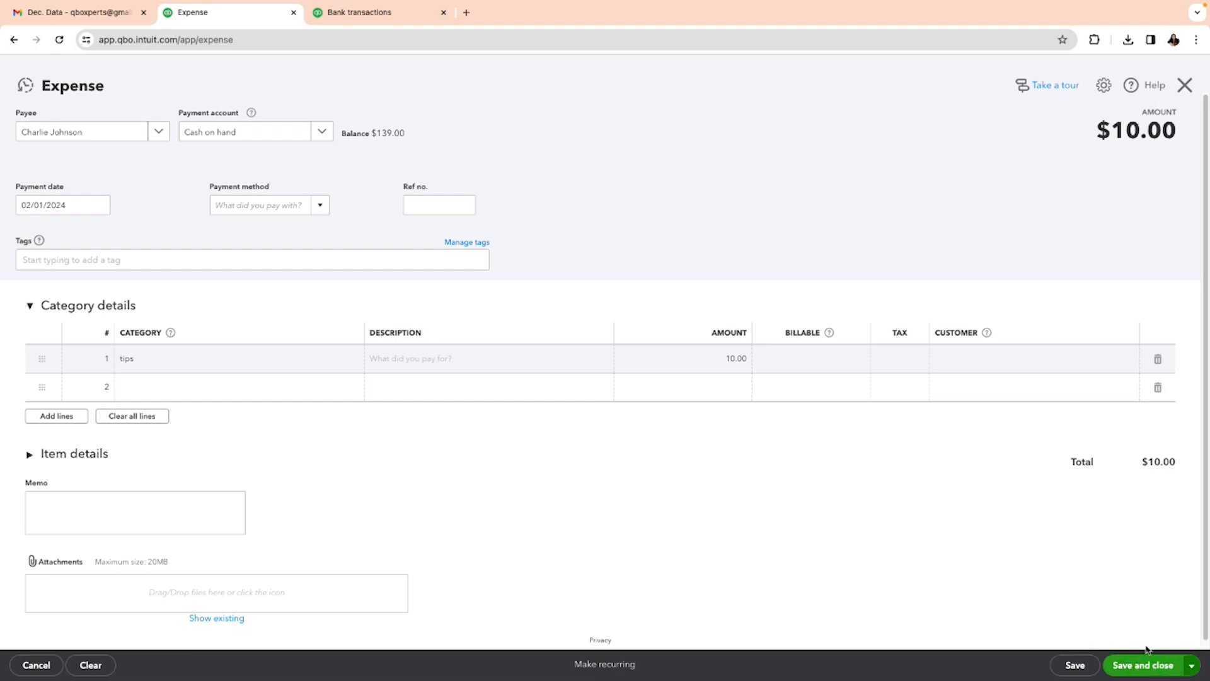
{"action": "left_click", "coordinate": [1185, 86]}
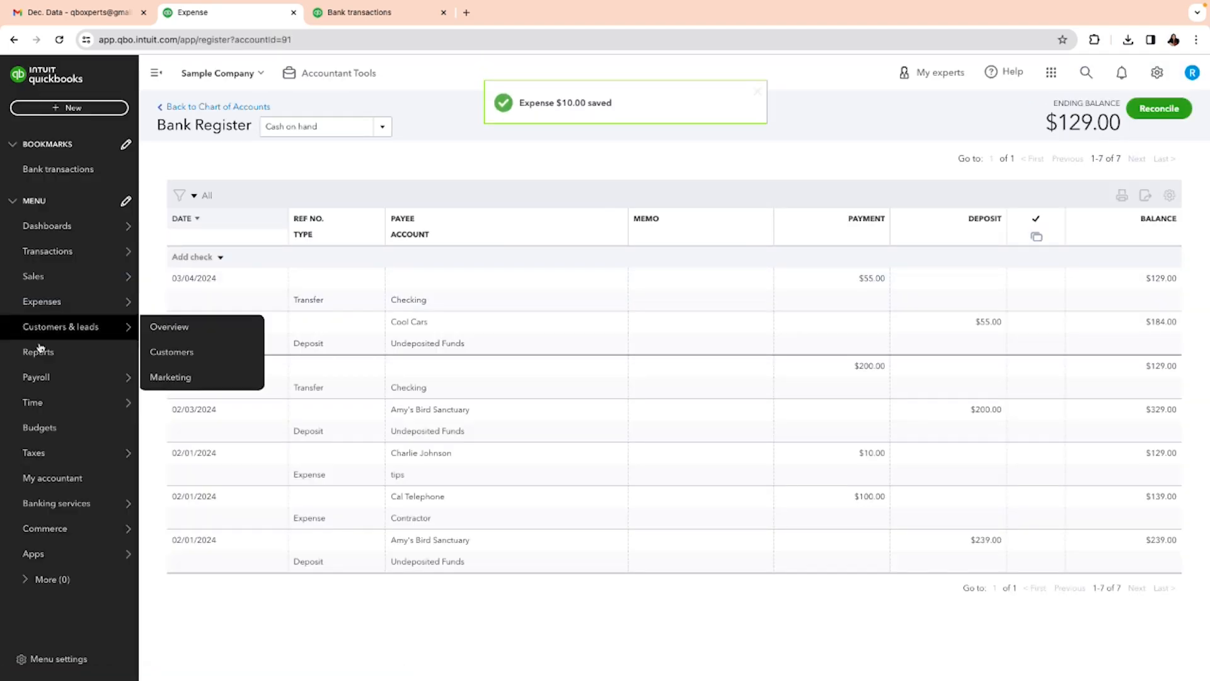
- Start a bank deposit into Cash on hand and create a new customer, Cash Customer, as the first added-funds line's payer
{"action": "left_click", "coordinate": [54, 113]}
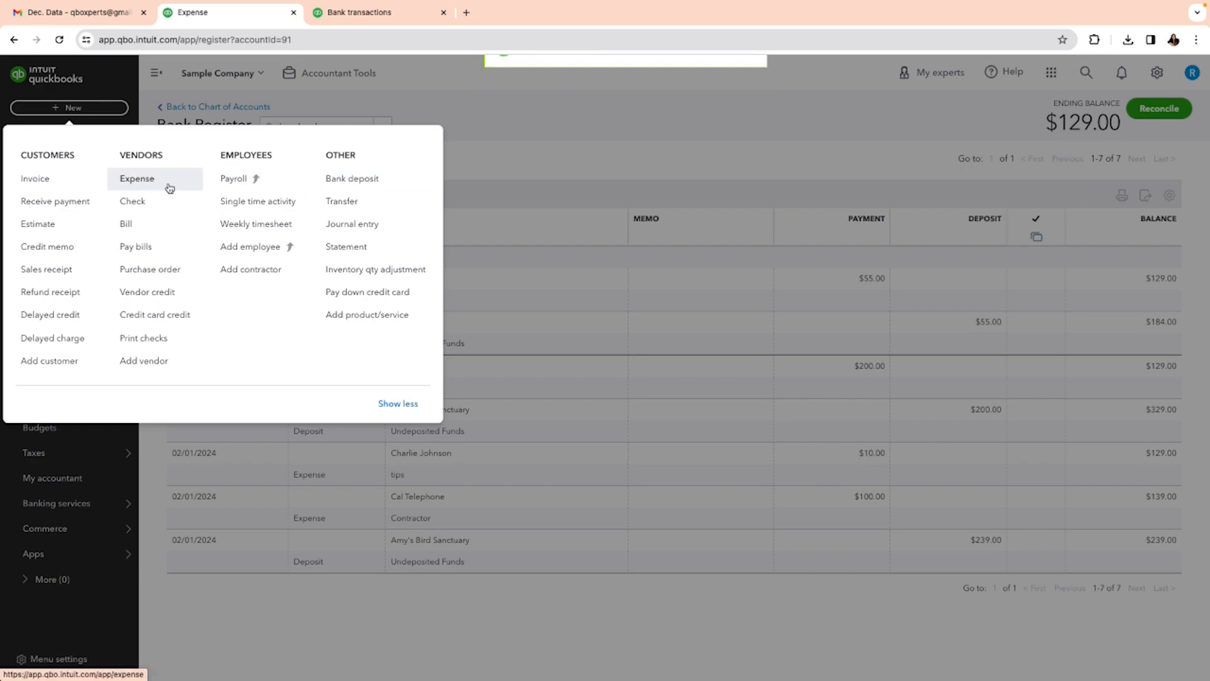
{"action": "left_click", "coordinate": [345, 180]}
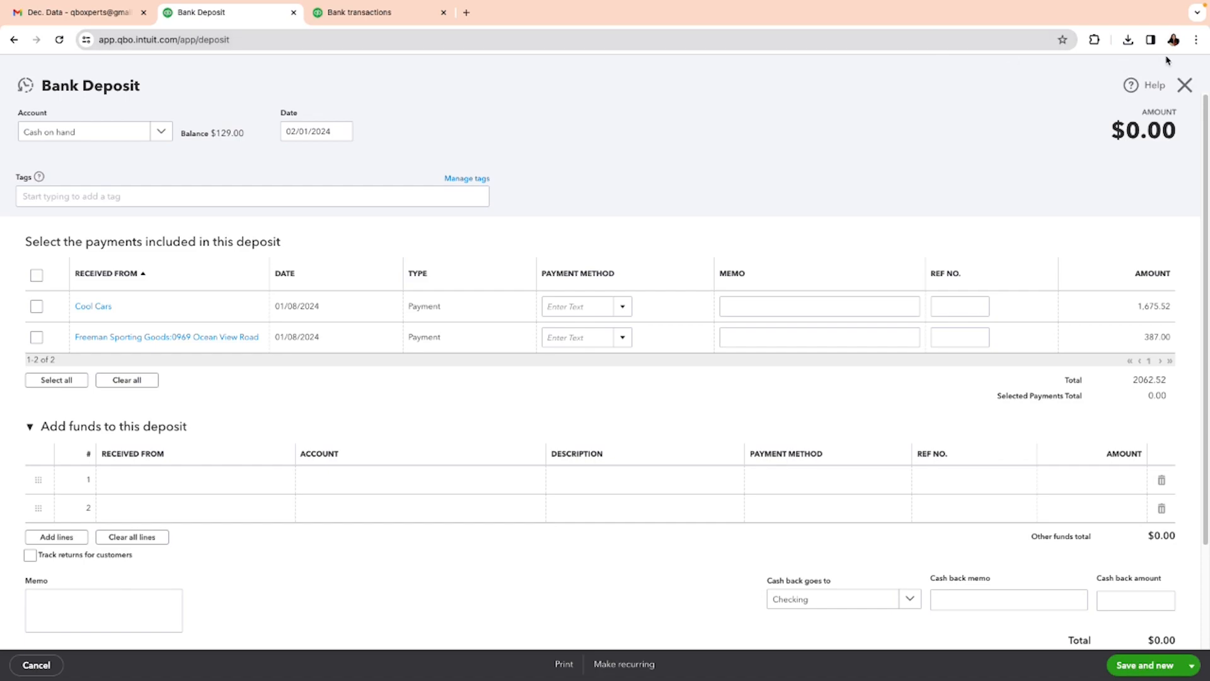
{"action": "left_click", "coordinate": [1184, 83]}
{"action": "left_click", "coordinate": [247, 502]}
{"action": "left_click", "coordinate": [252, 483]}
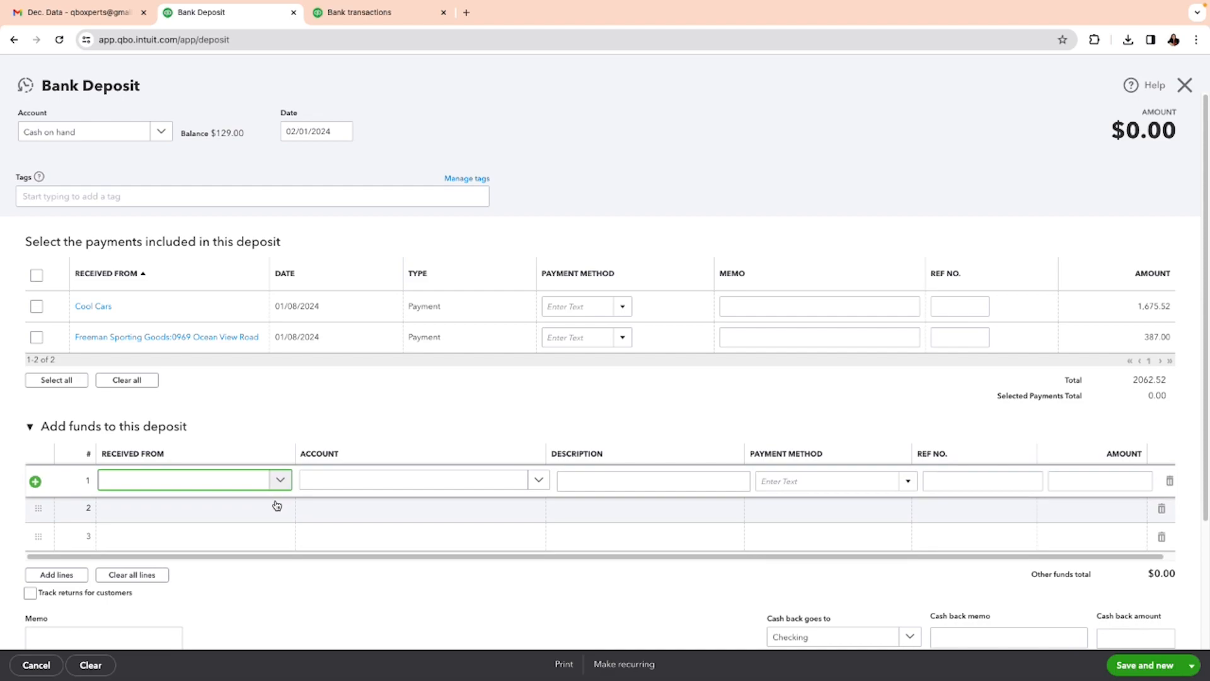
{"action": "type", "text": "tip"}
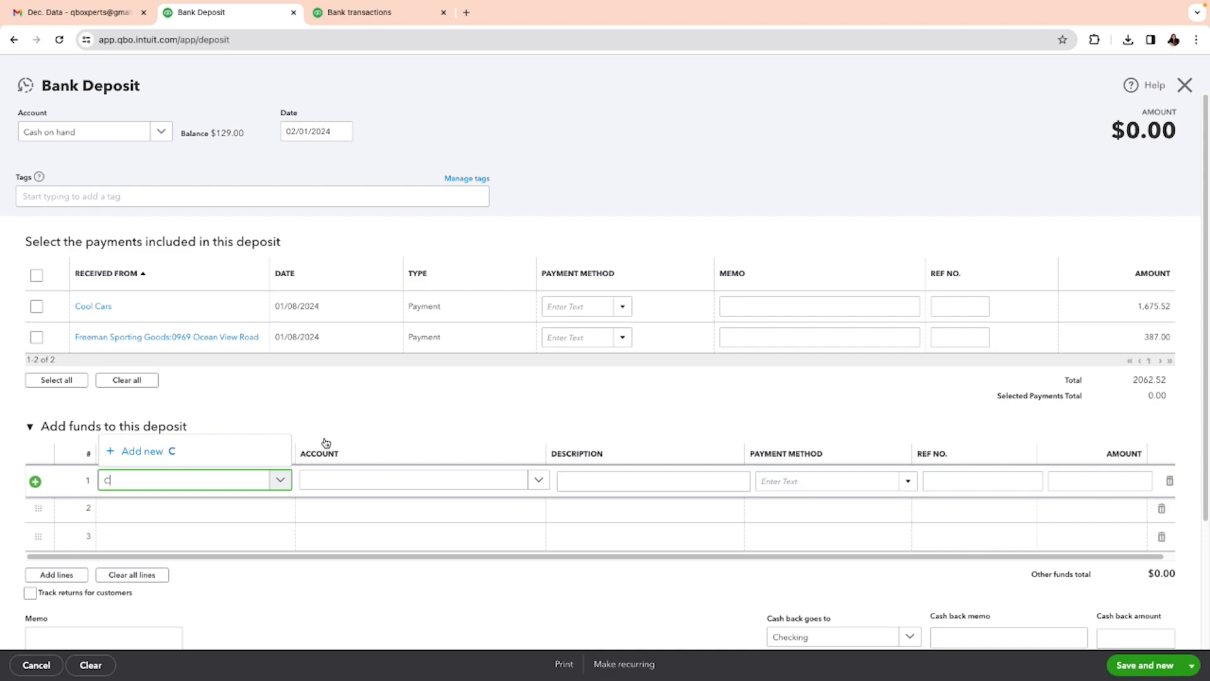
{"action": "type", "text": "sh"}
{"action": "type", "text": "Customer"}
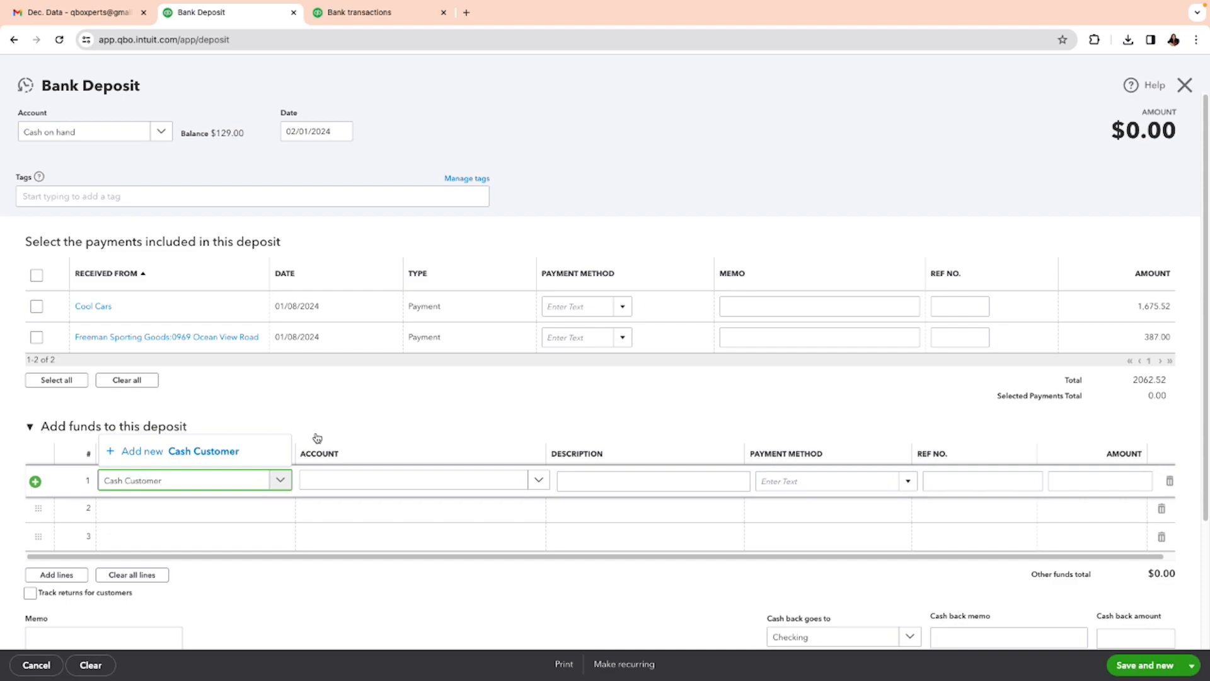
{"action": "left_click", "coordinate": [228, 454]}
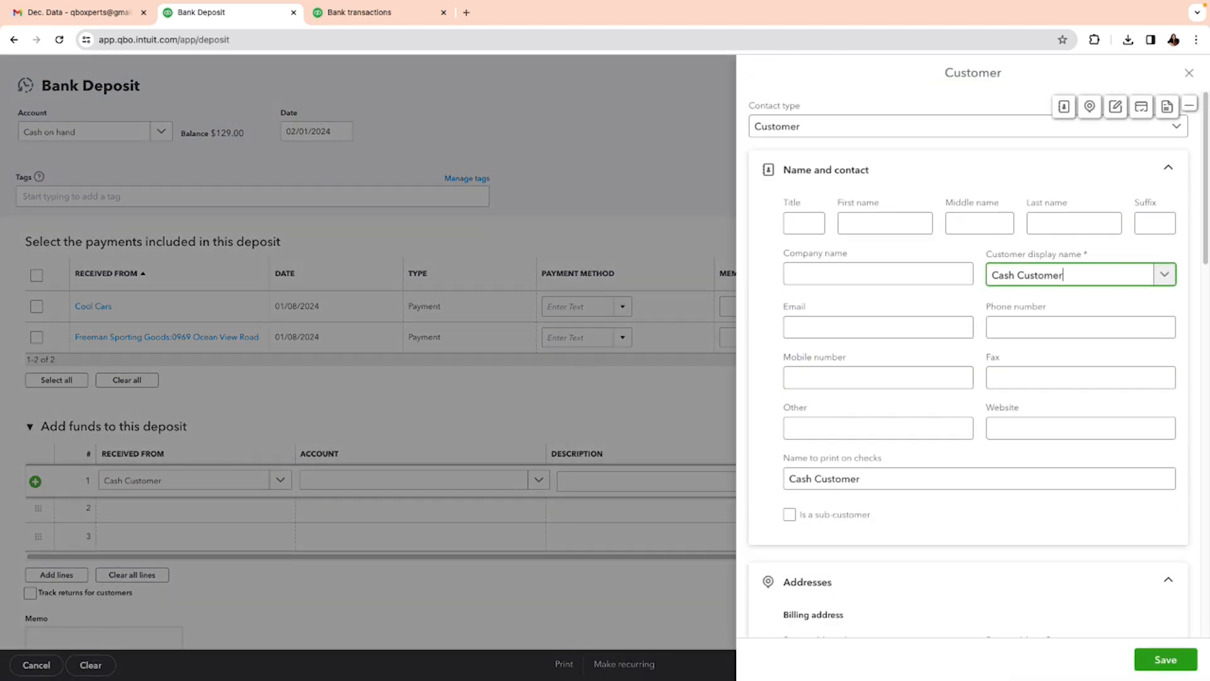
{"action": "left_click", "coordinate": [1156, 661]}
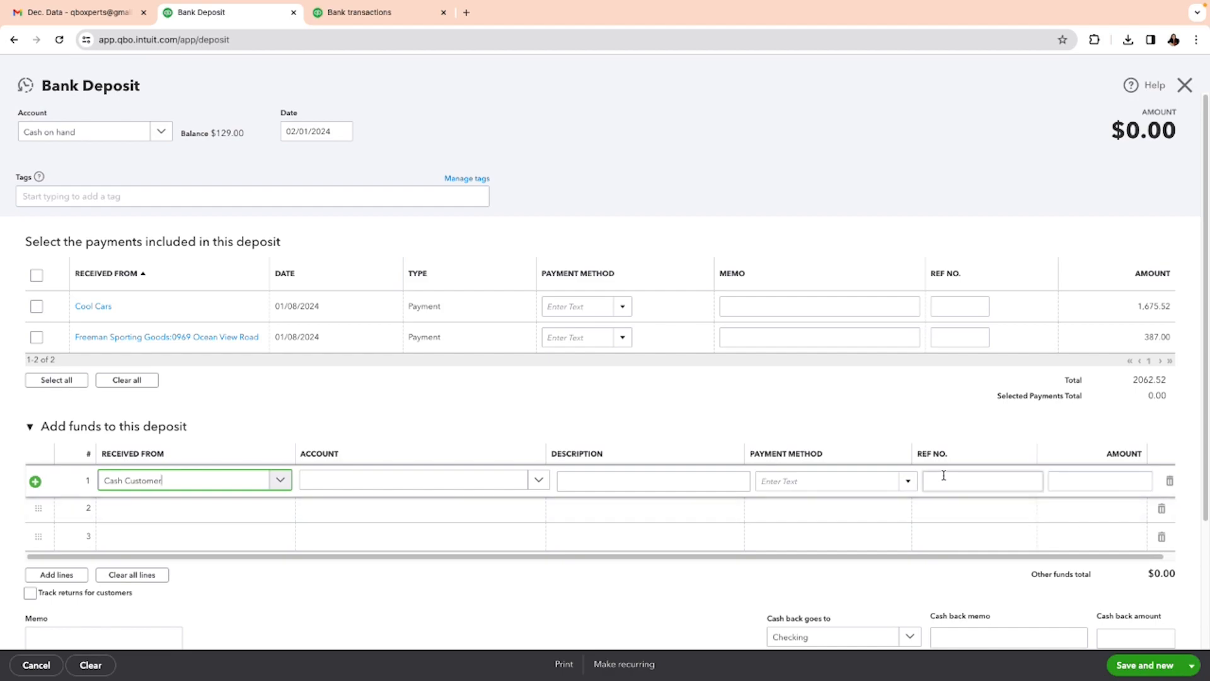
- Set the Cash Customer line's amount to 10 and its account to tips, then save and close the deposit
{"action": "left_click", "coordinate": [1120, 485]}
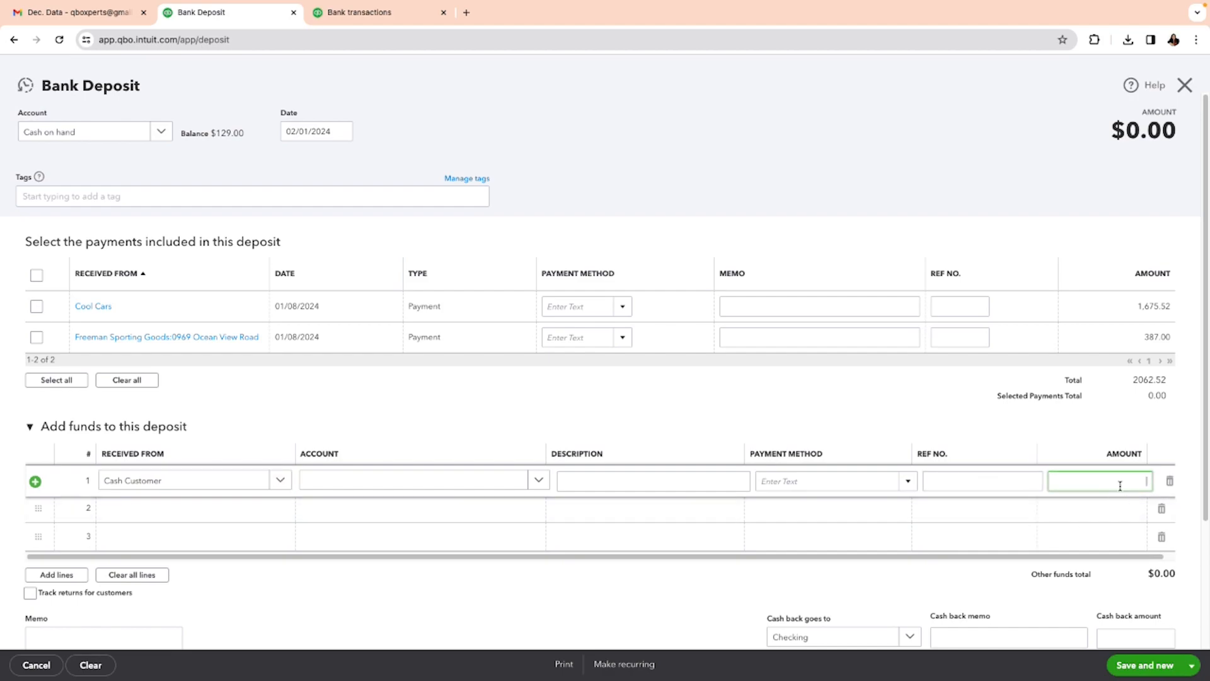
{"action": "type", "text": "10"}
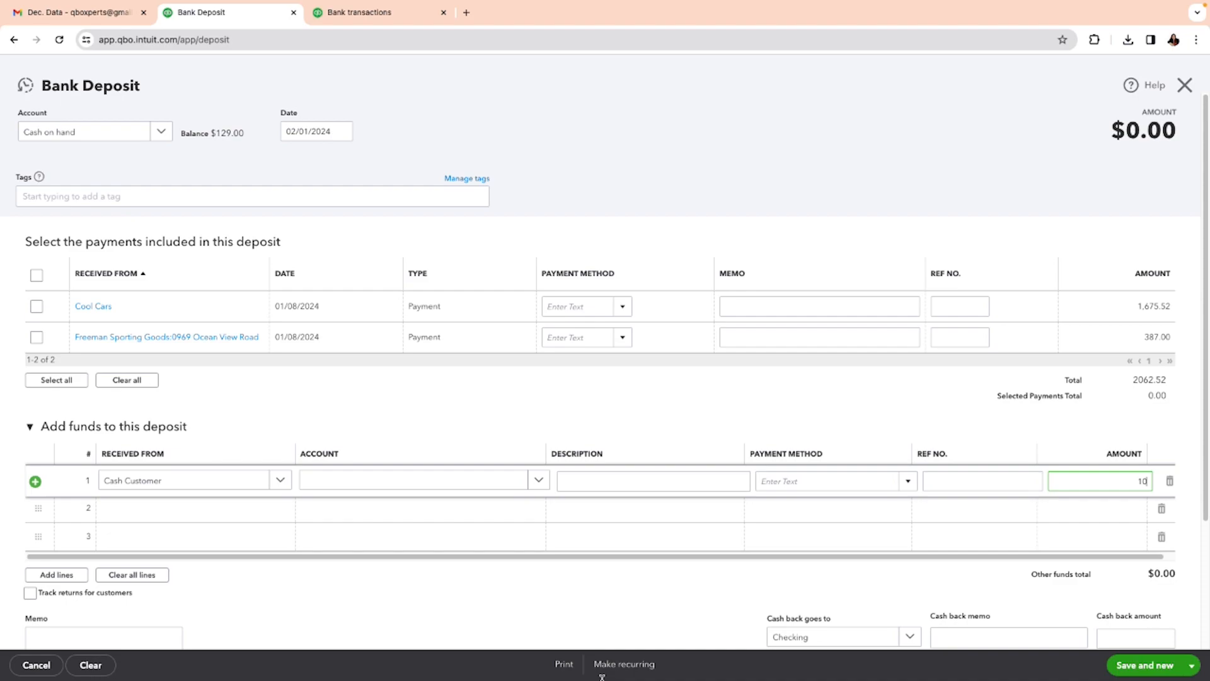
{"action": "left_click", "coordinate": [399, 483]}
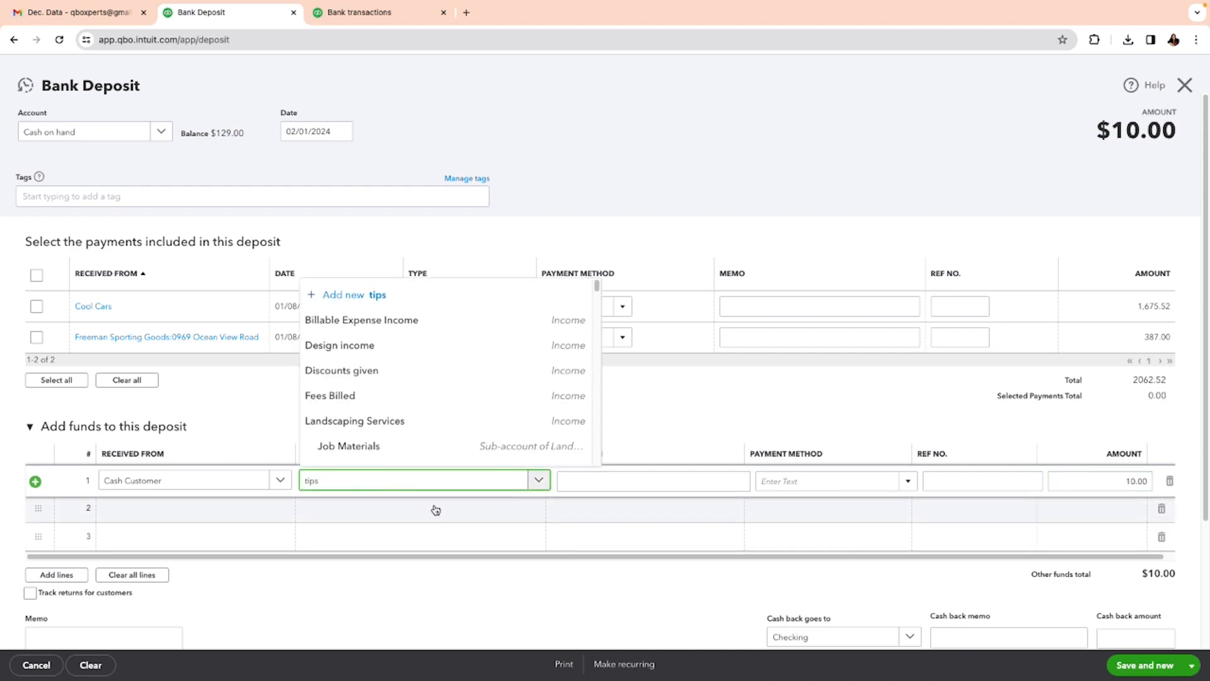
{"action": "left_click", "coordinate": [419, 466]}
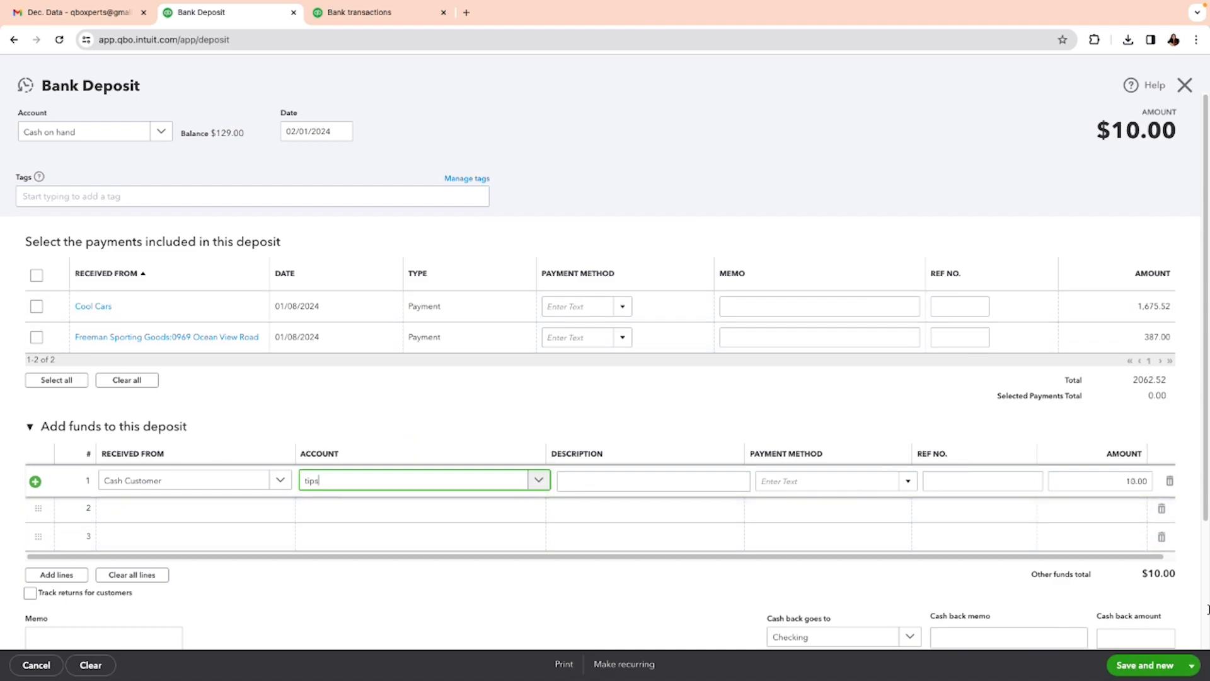
{"action": "left_click", "coordinate": [1192, 666]}
{"action": "left_click", "coordinate": [1150, 650]}
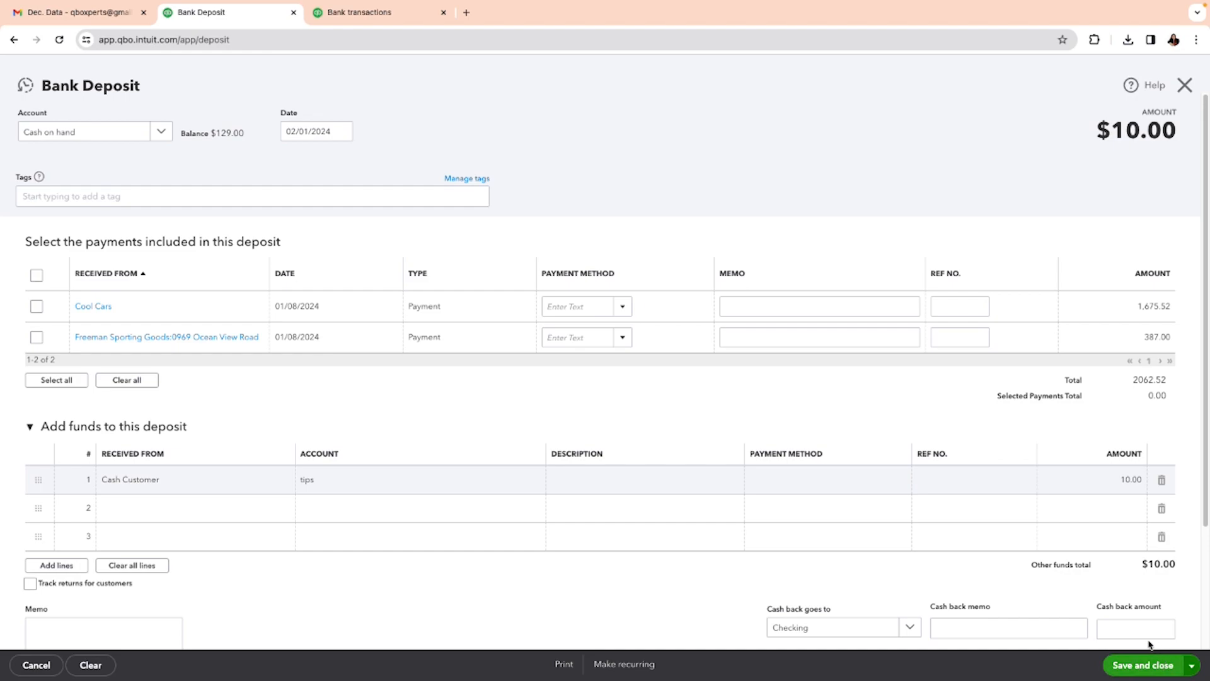
{"action": "left_click", "coordinate": [1142, 663]}
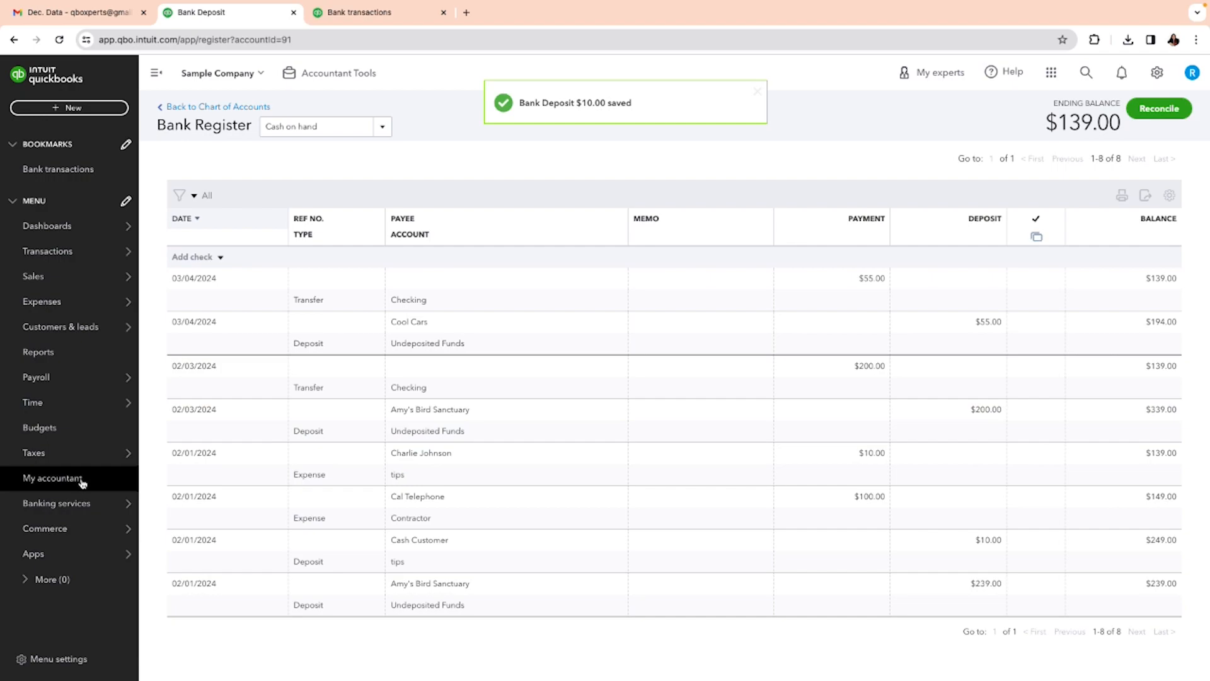
- Open the Cash on hand register from the chart of accounts and dismiss the register basics tour
{"action": "mouse_move", "coordinate": [155, 446]}
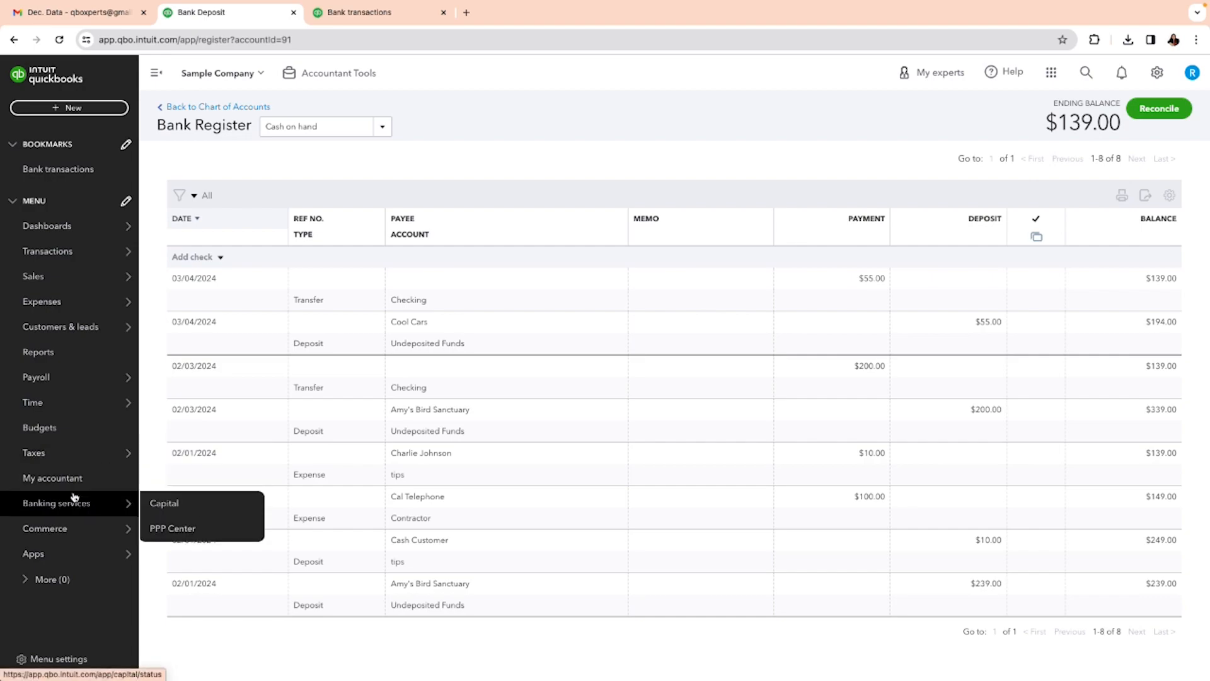
{"action": "mouse_move", "coordinate": [55, 305]}
{"action": "mouse_move", "coordinate": [80, 252]}
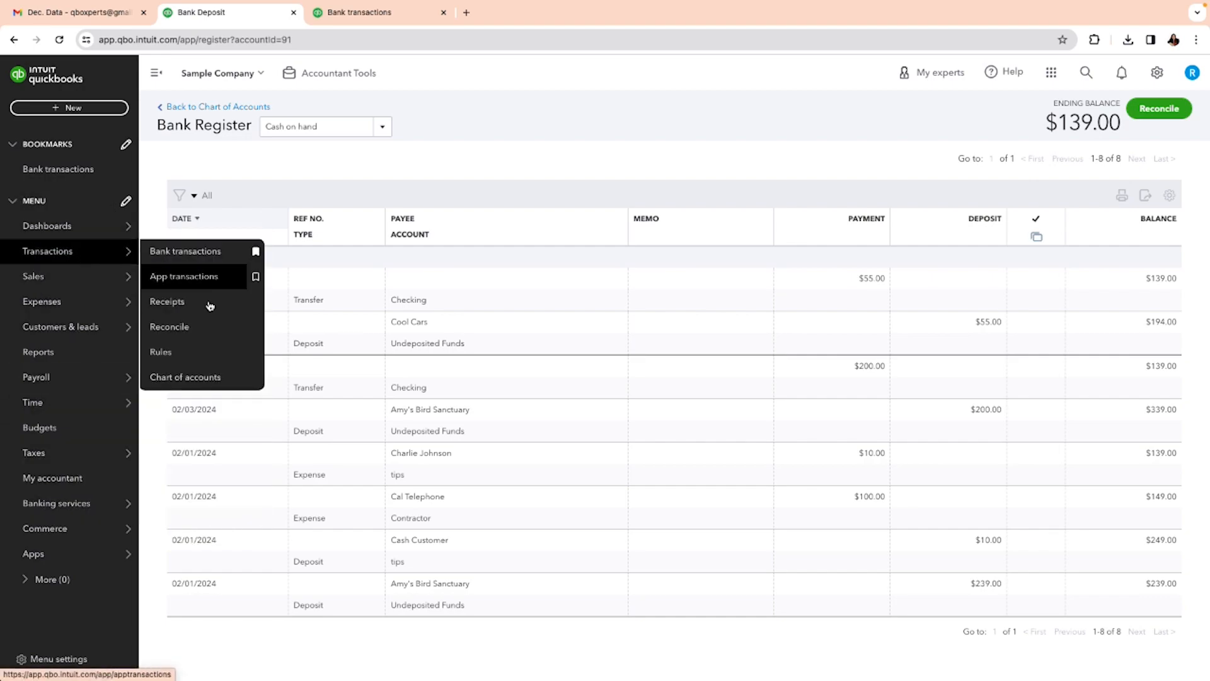
{"action": "left_click", "coordinate": [170, 376]}
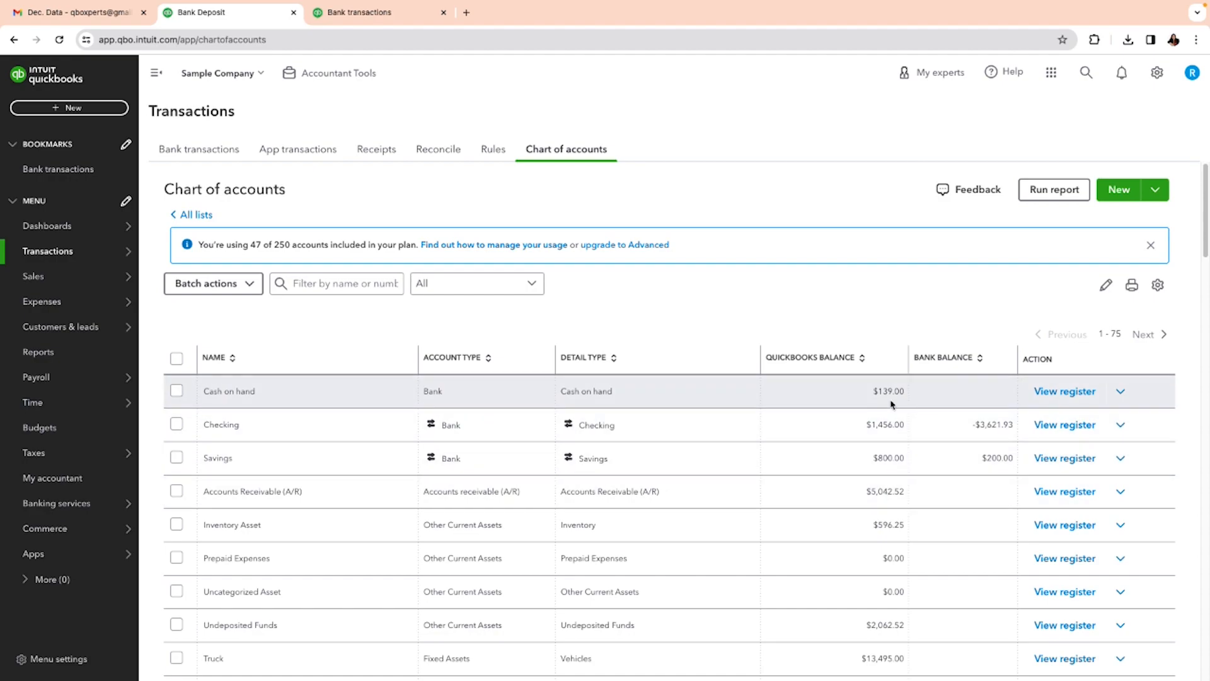
{"action": "left_click", "coordinate": [1063, 394]}
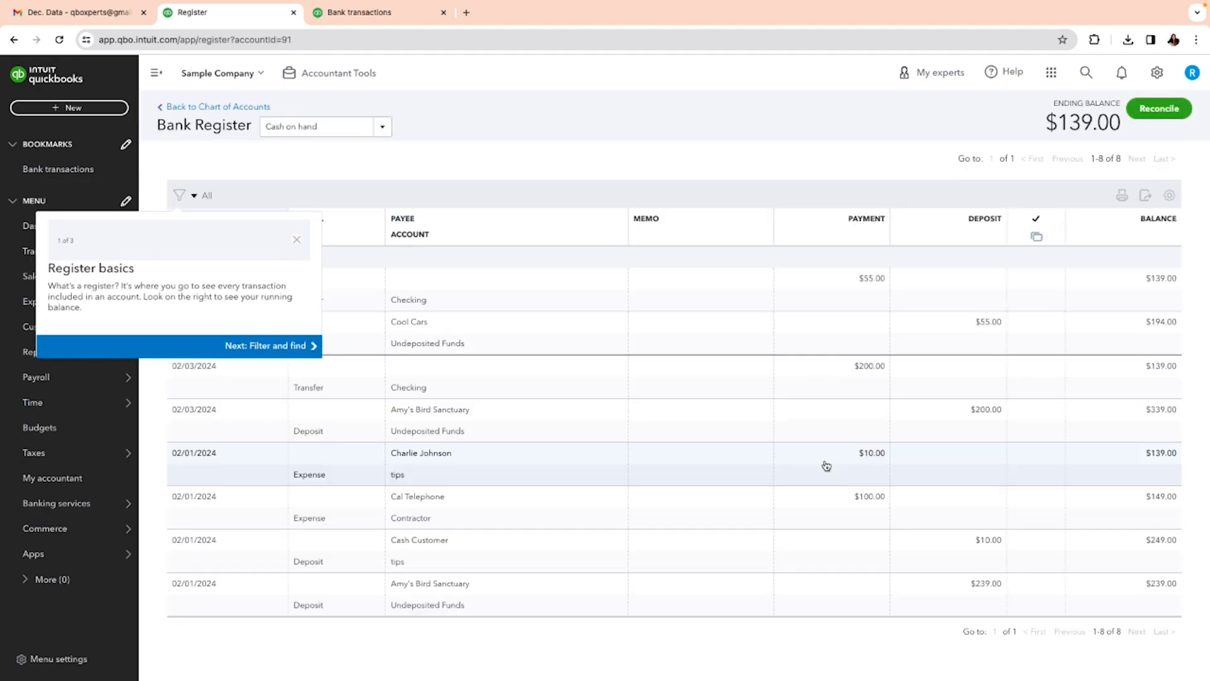
{"action": "left_click", "coordinate": [296, 240]}
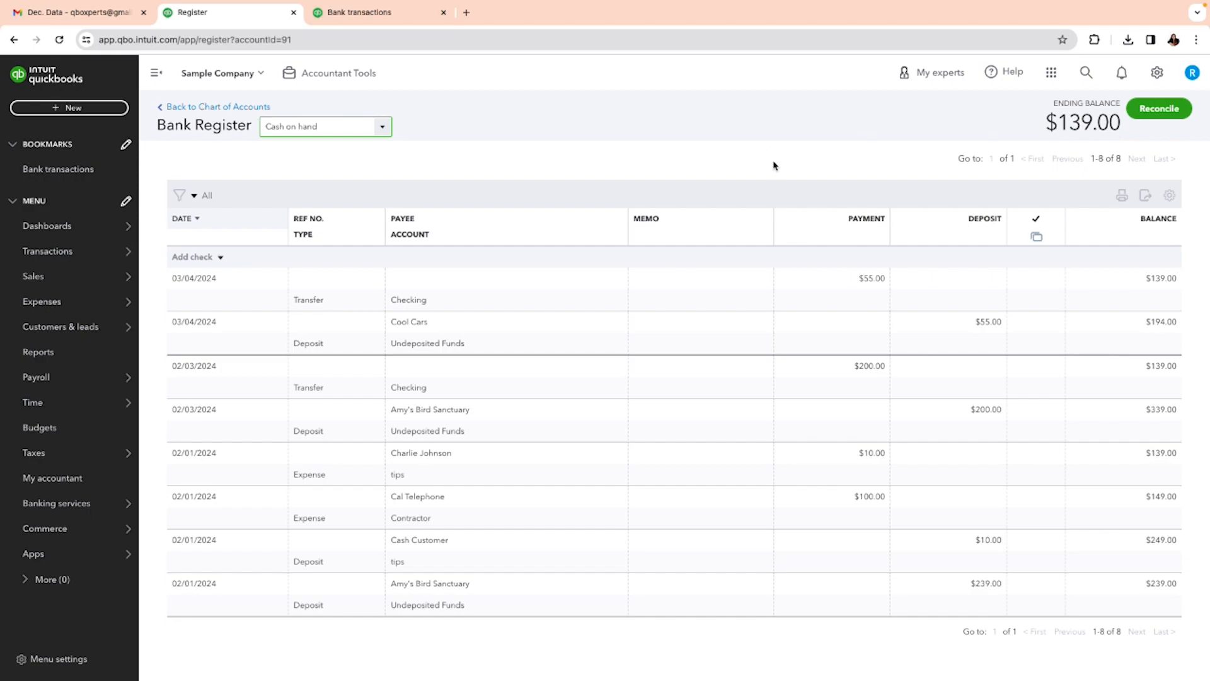
- In the Bank transactions browser tab, start a transfer from Cash on hand and open the choice of destination accounts
{"action": "left_click", "coordinate": [363, 14]}
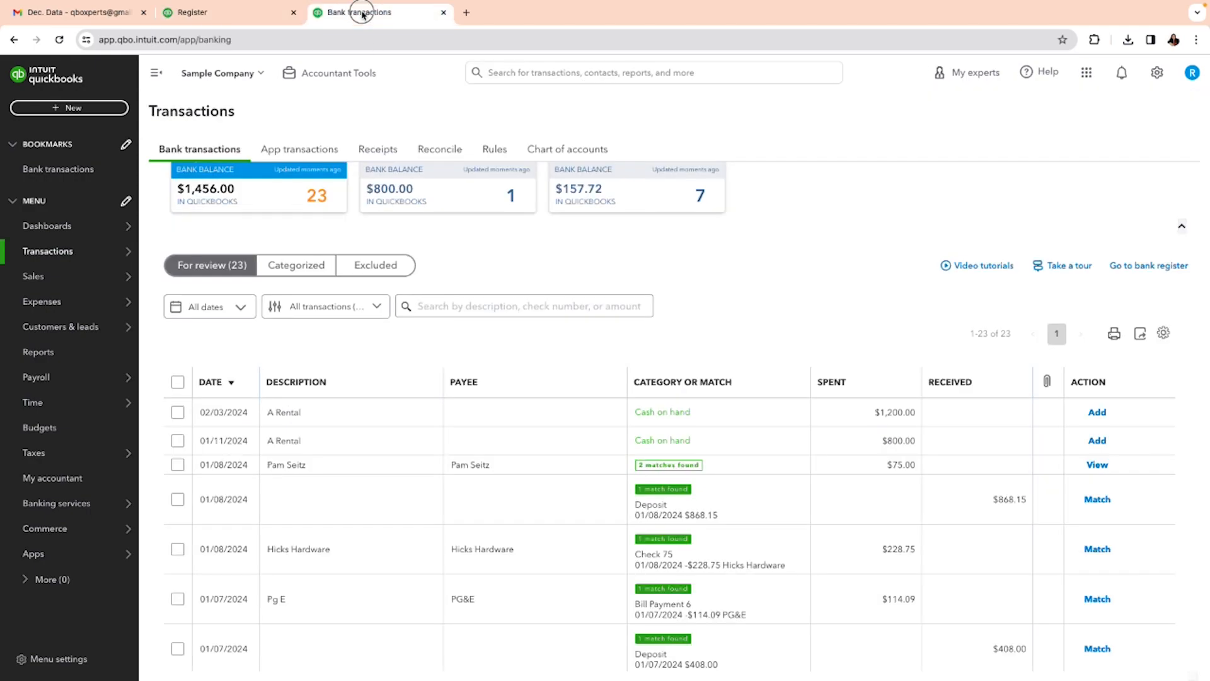
{"action": "left_click", "coordinate": [53, 110]}
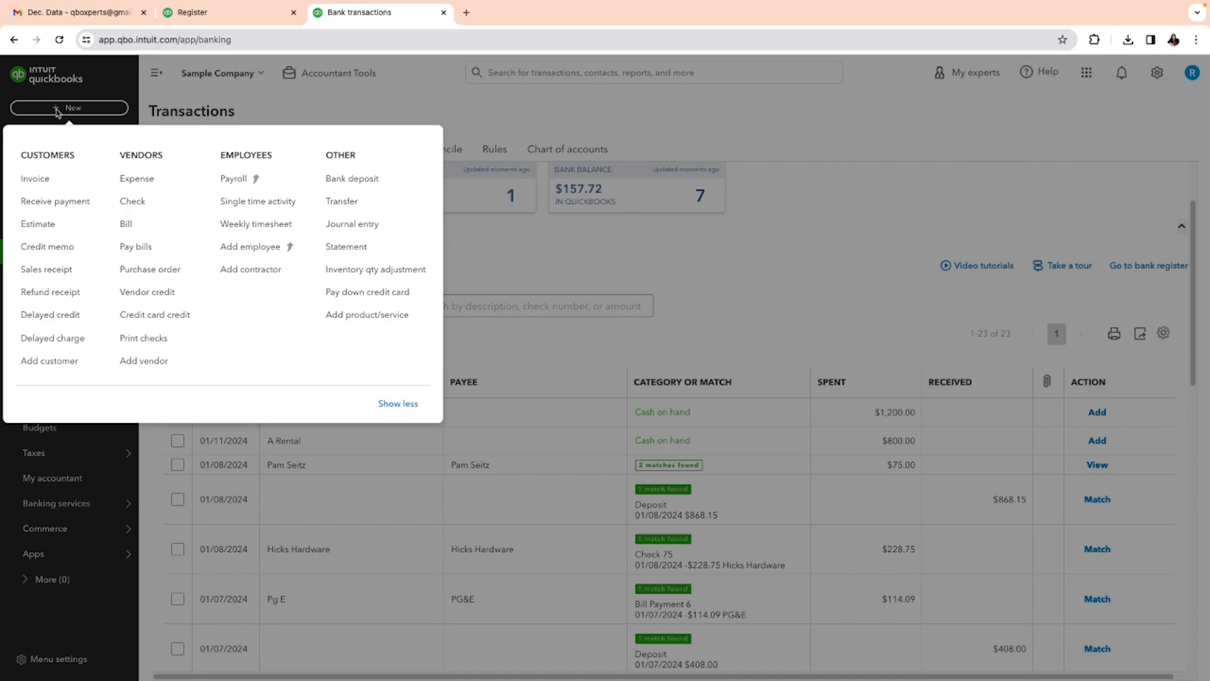
{"action": "left_click", "coordinate": [341, 203]}
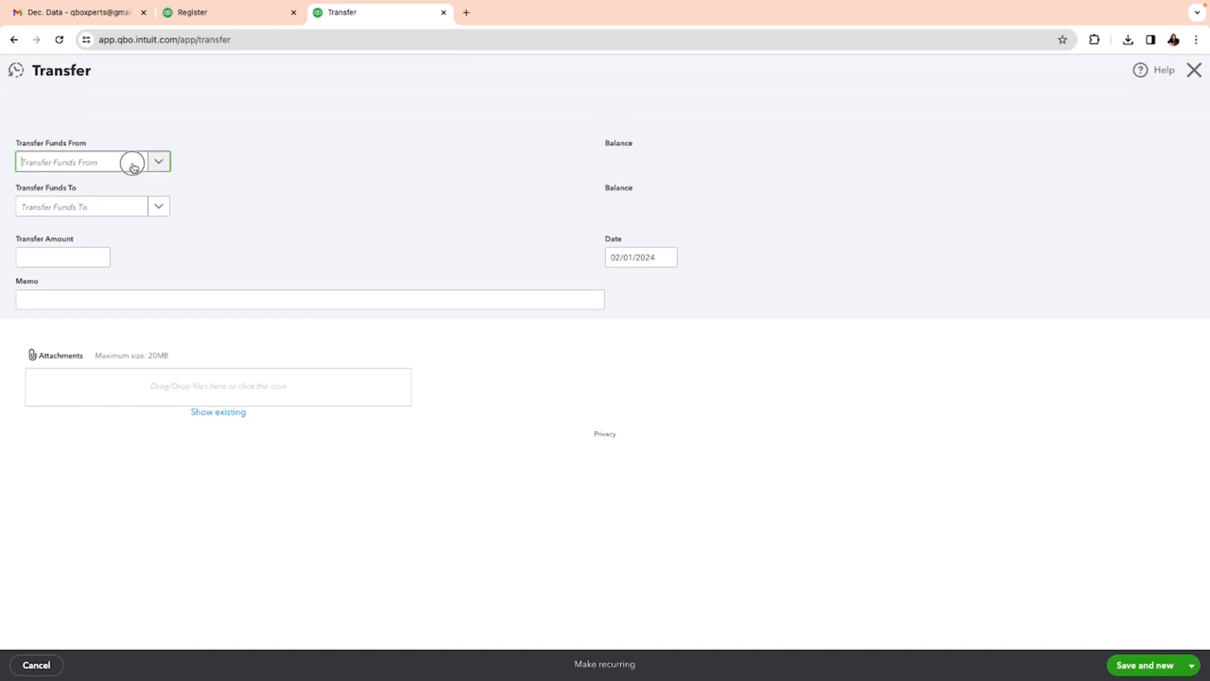
{"action": "left_click", "coordinate": [133, 163]}
{"action": "left_click", "coordinate": [129, 221]}
{"action": "left_click", "coordinate": [126, 214]}
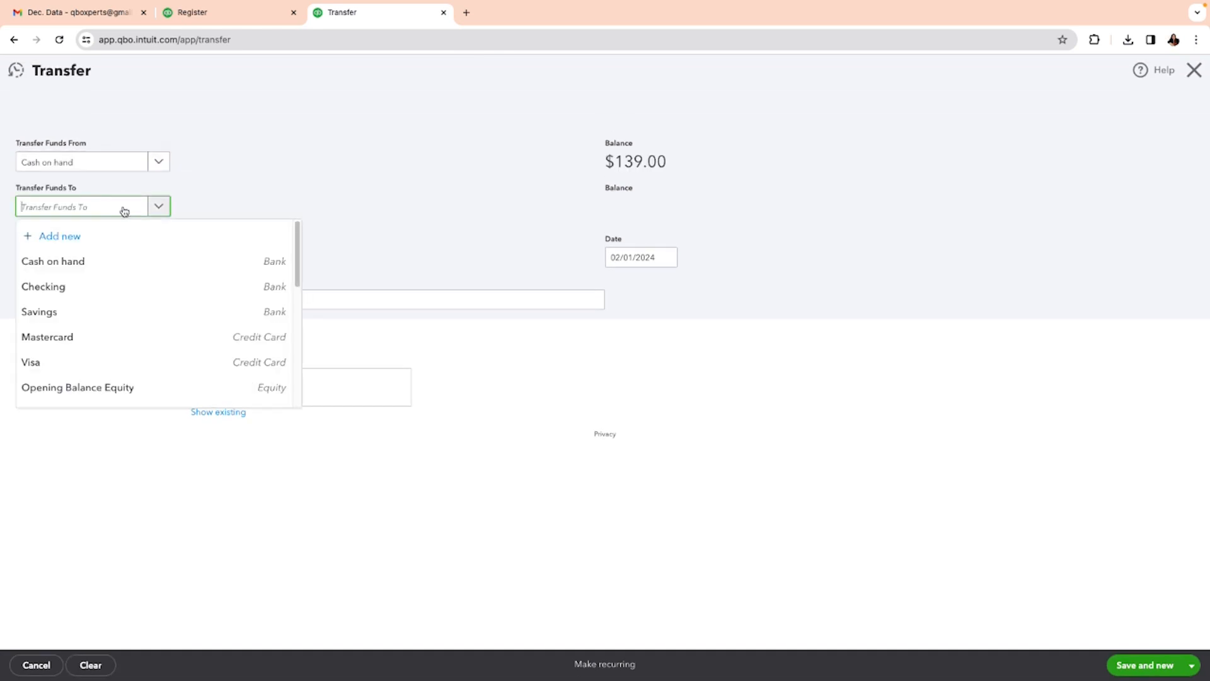
{"action": "type", "text": "owner"}
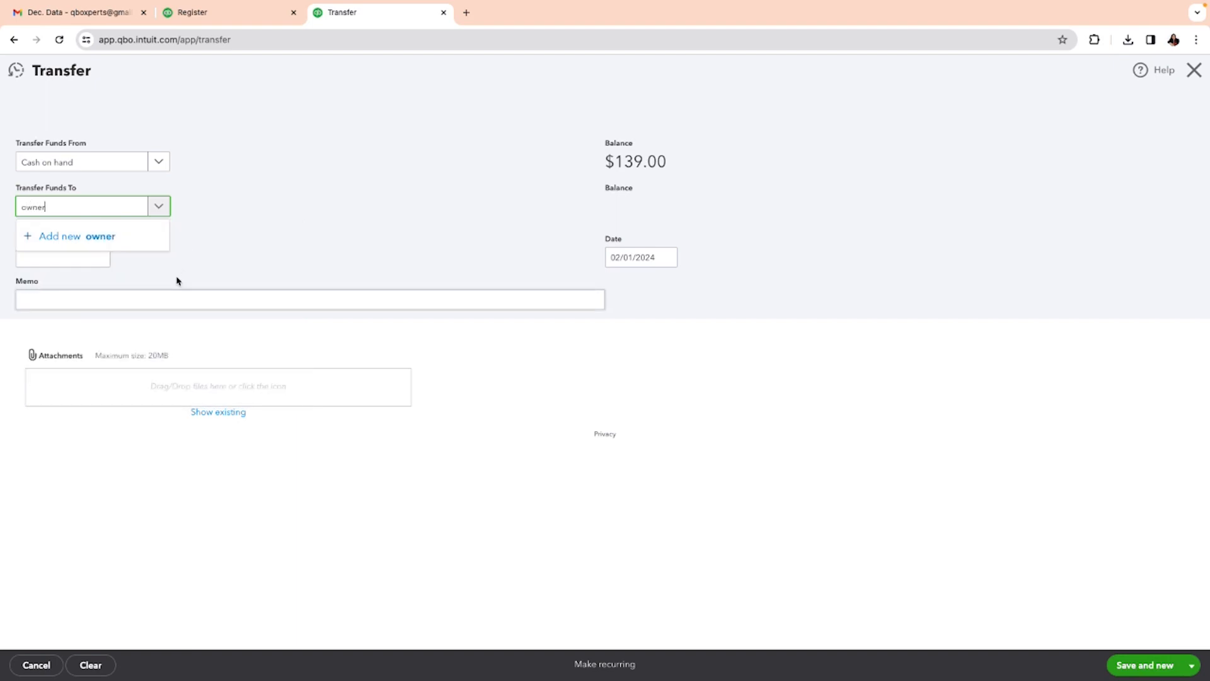
{"action": "key", "text": "BackSpace"}
{"action": "key", "text": "BackSpace"}
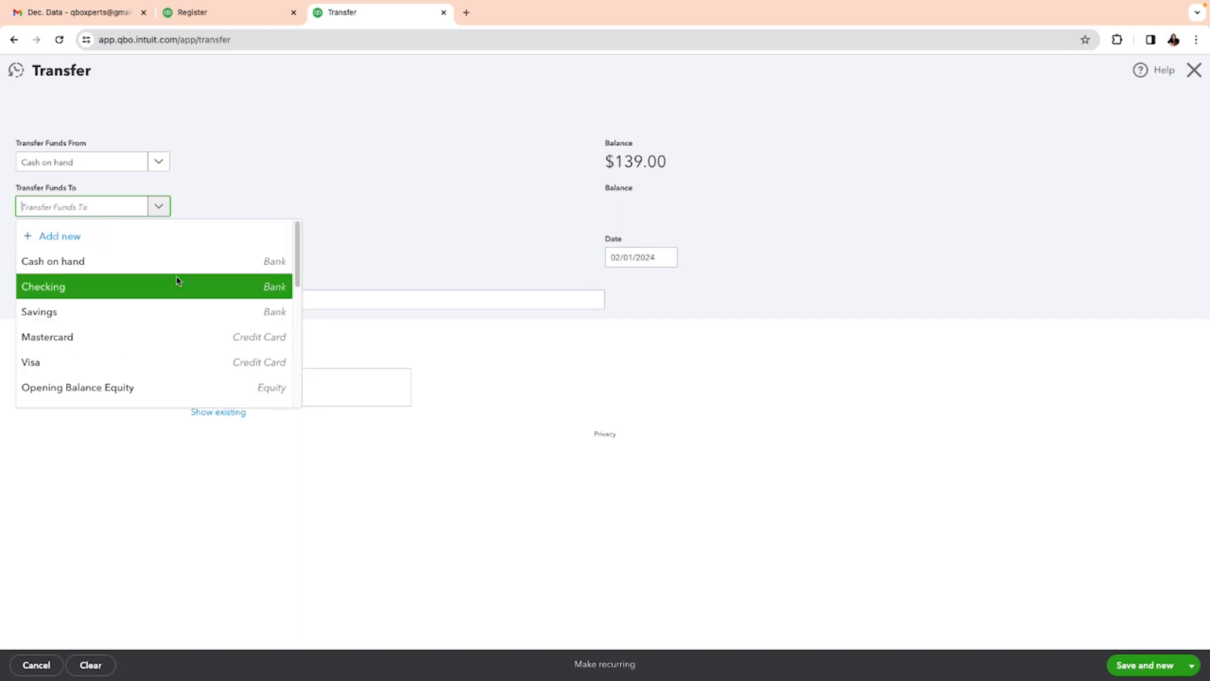
{"action": "type", "text": "dis"}
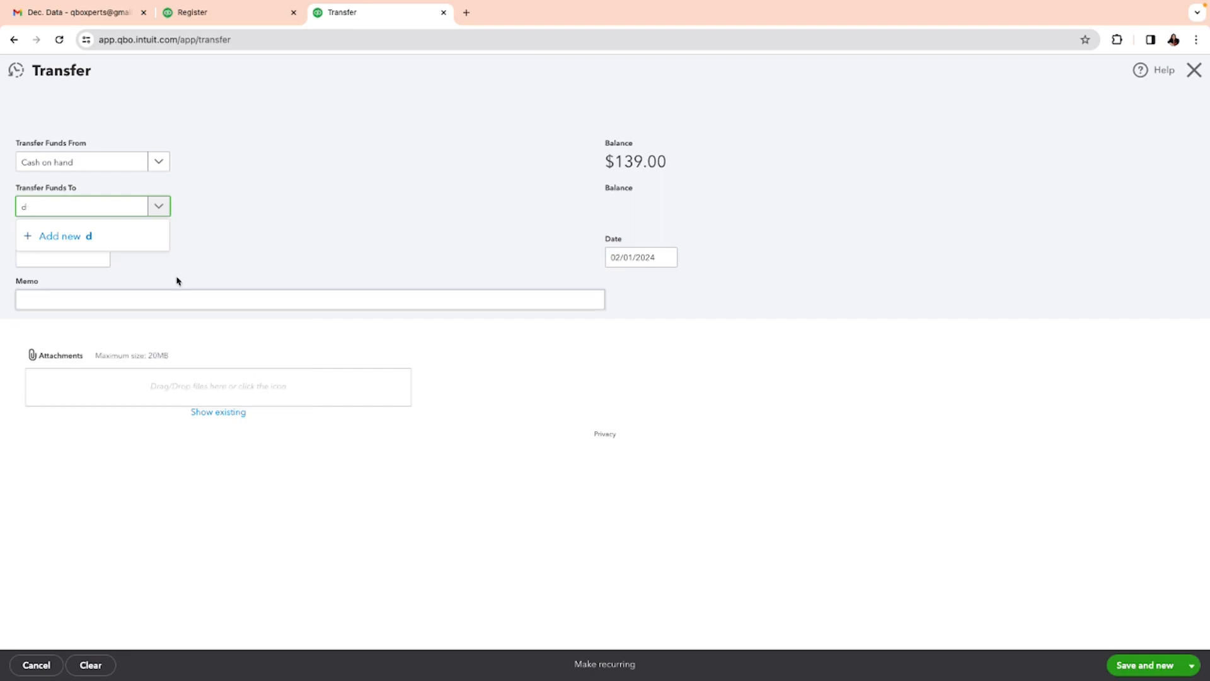
{"action": "key", "text": "BackSpace"}
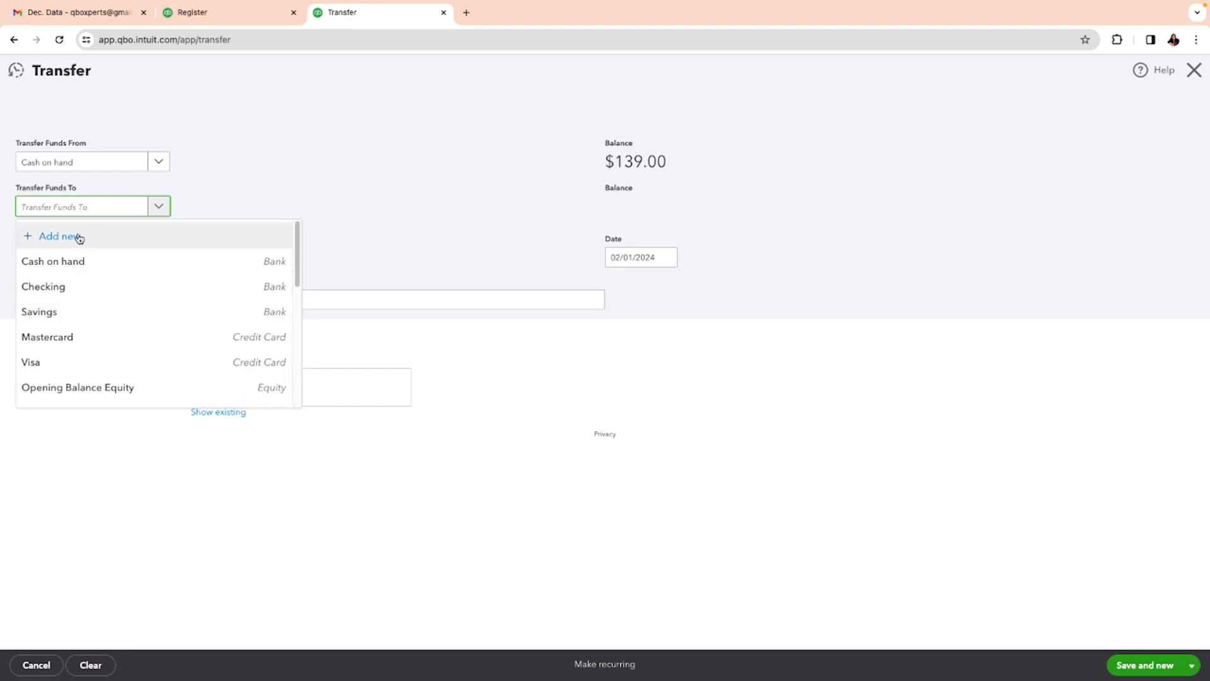
- Create an Equity account with detail type and name Partner Distributions as the transfer's destination, then save and close the account
{"action": "left_click", "coordinate": [79, 238]}
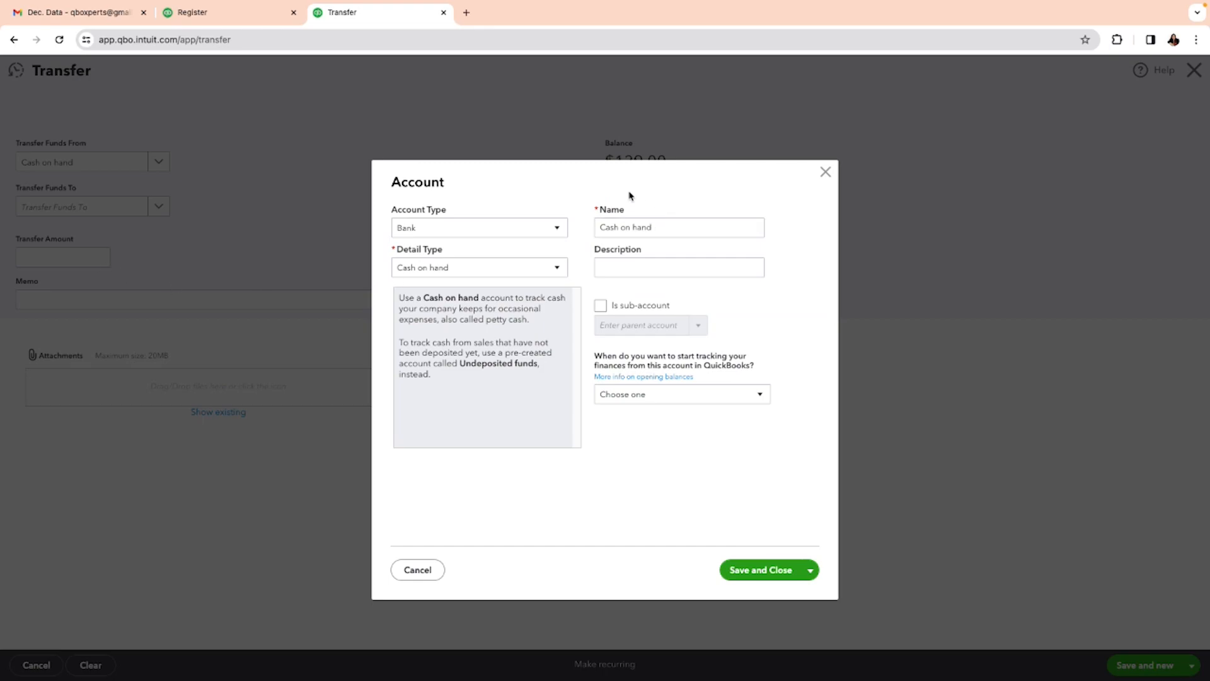
{"action": "left_click", "coordinate": [532, 234]}
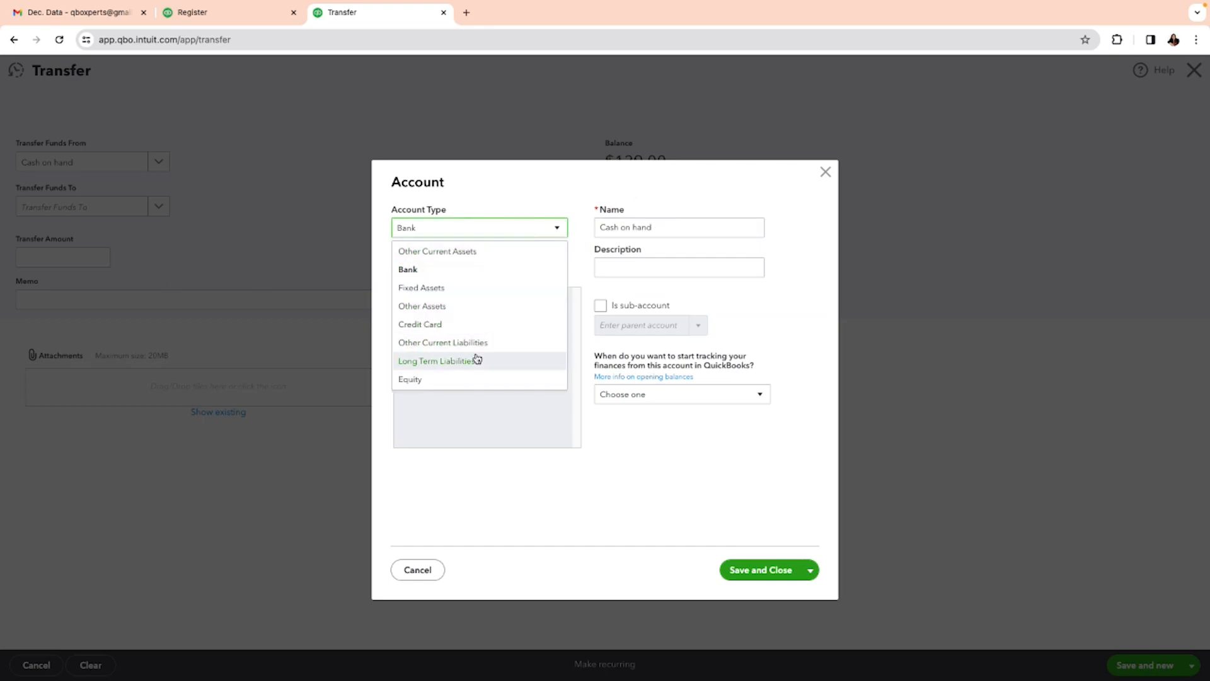
{"action": "left_click", "coordinate": [463, 379]}
{"action": "left_click", "coordinate": [553, 267]}
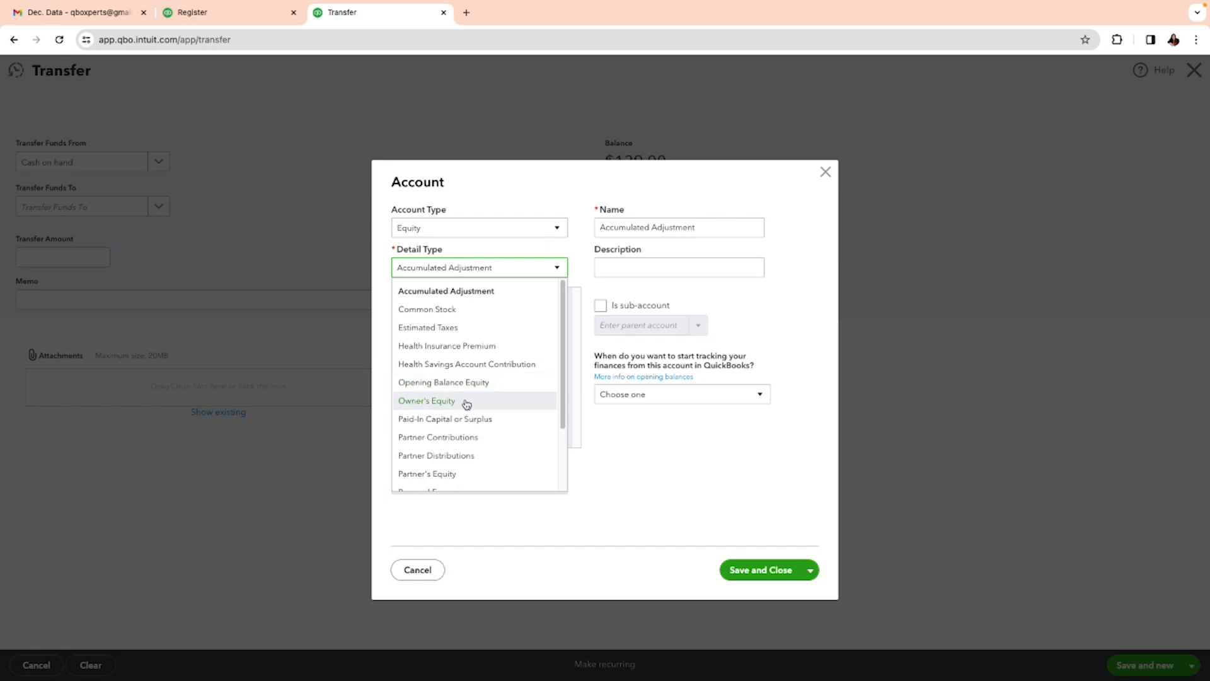
{"action": "left_click", "coordinate": [465, 456]}
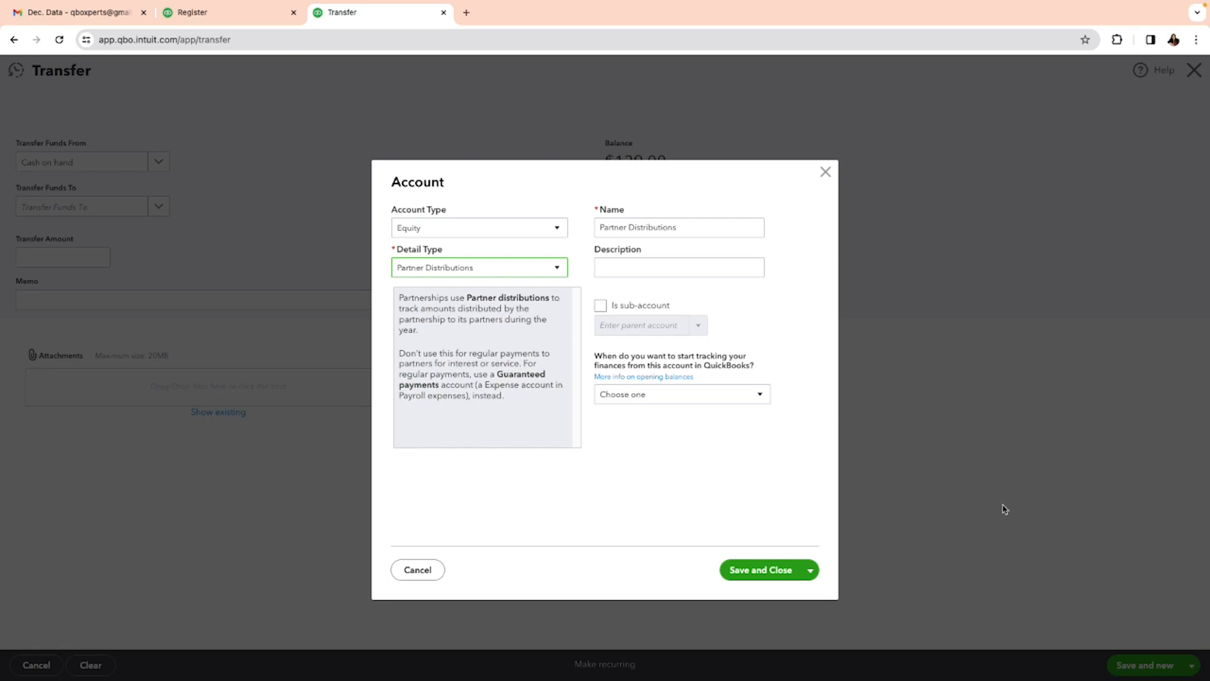
{"action": "left_click", "coordinate": [684, 235]}
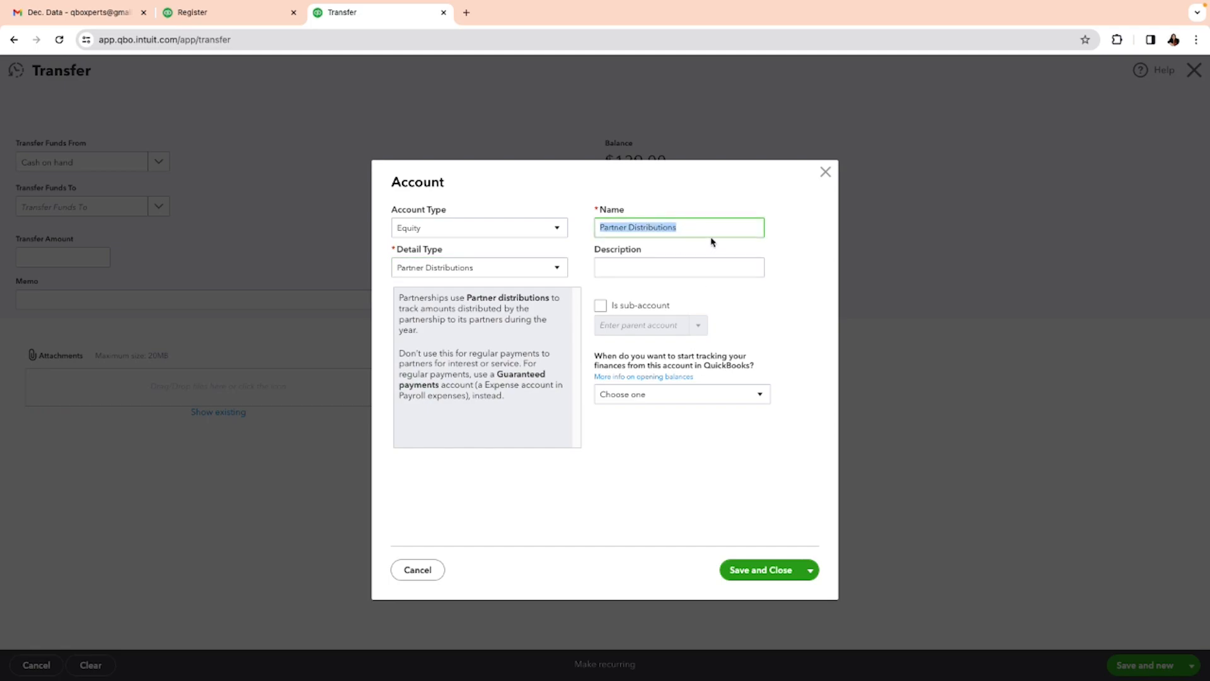
{"action": "left_click", "coordinate": [710, 238]}
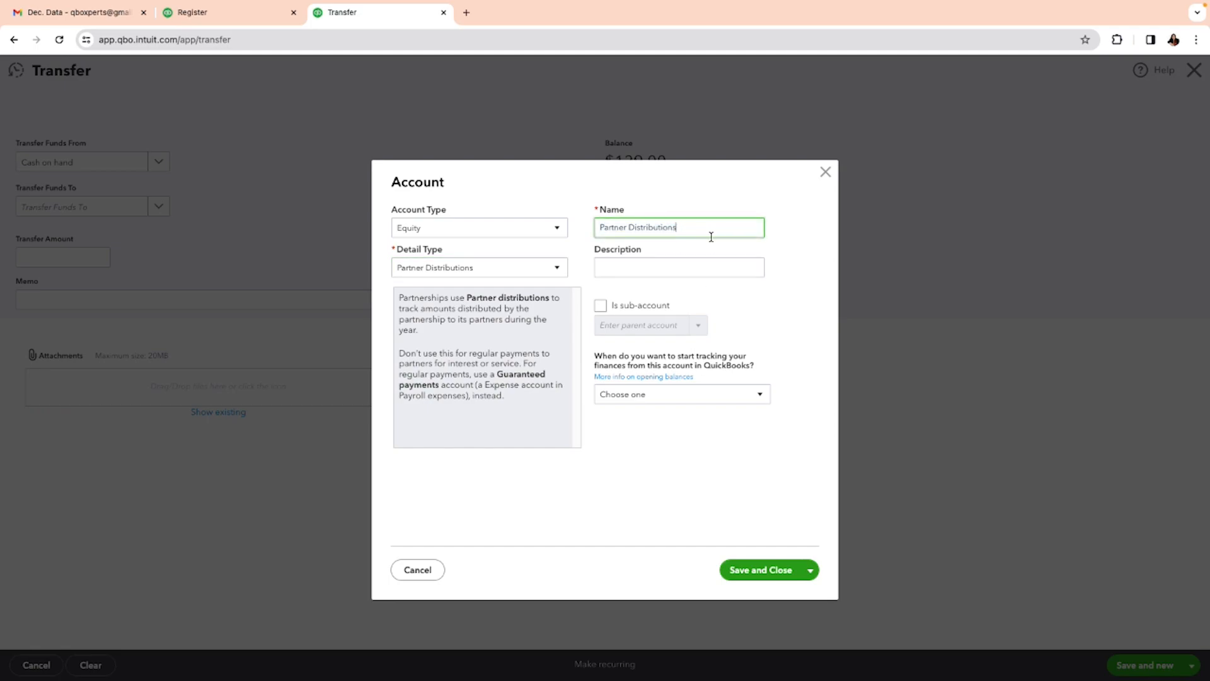
{"action": "left_click", "coordinate": [751, 572]}
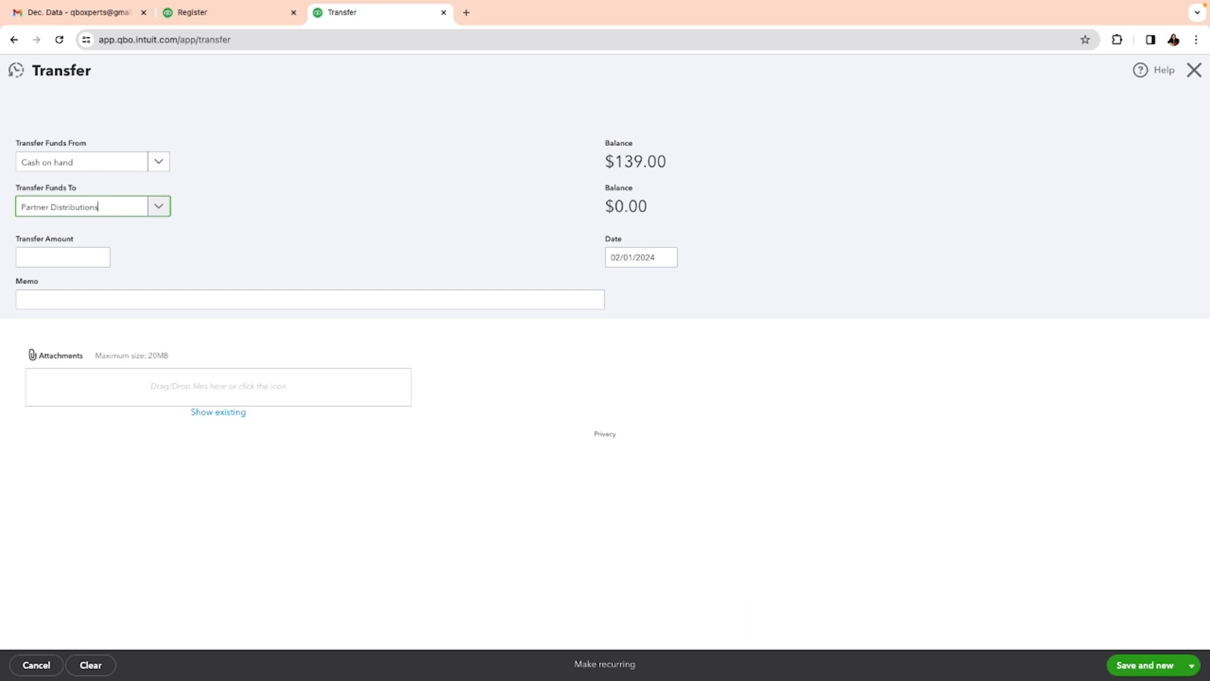
- Set the transfer amount to 50.00, then save and close the transfer
{"action": "left_click", "coordinate": [63, 254]}
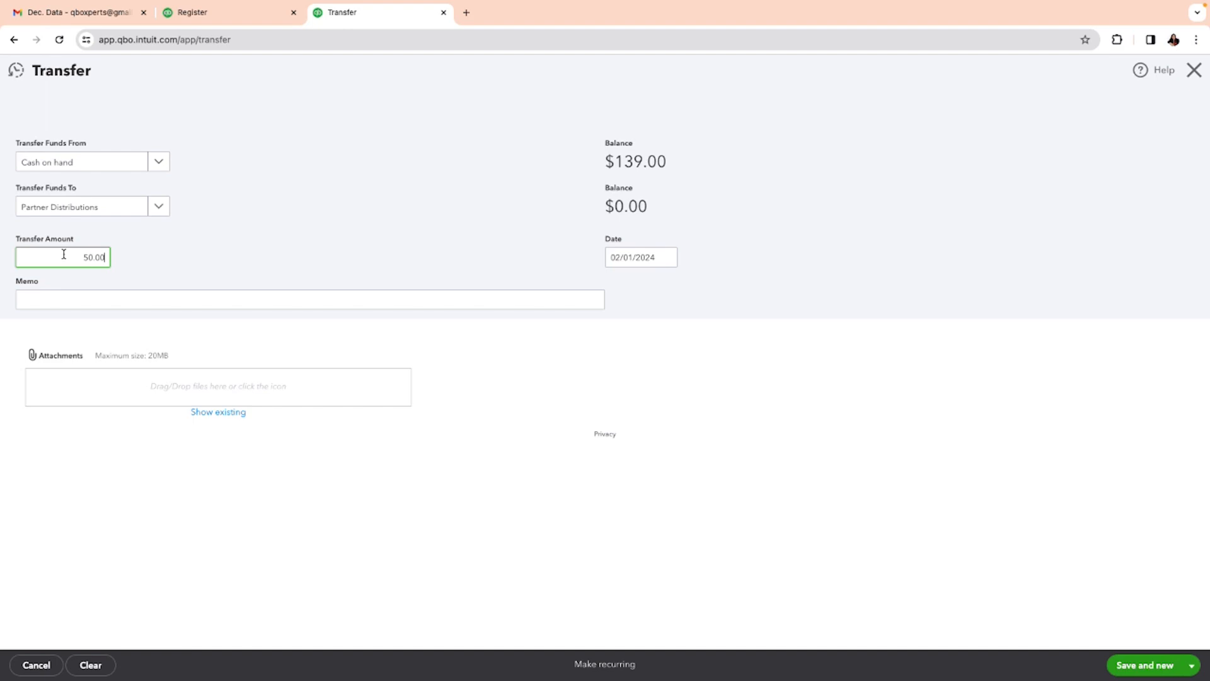
{"action": "left_click", "coordinate": [1193, 666]}
{"action": "left_click", "coordinate": [1169, 648]}
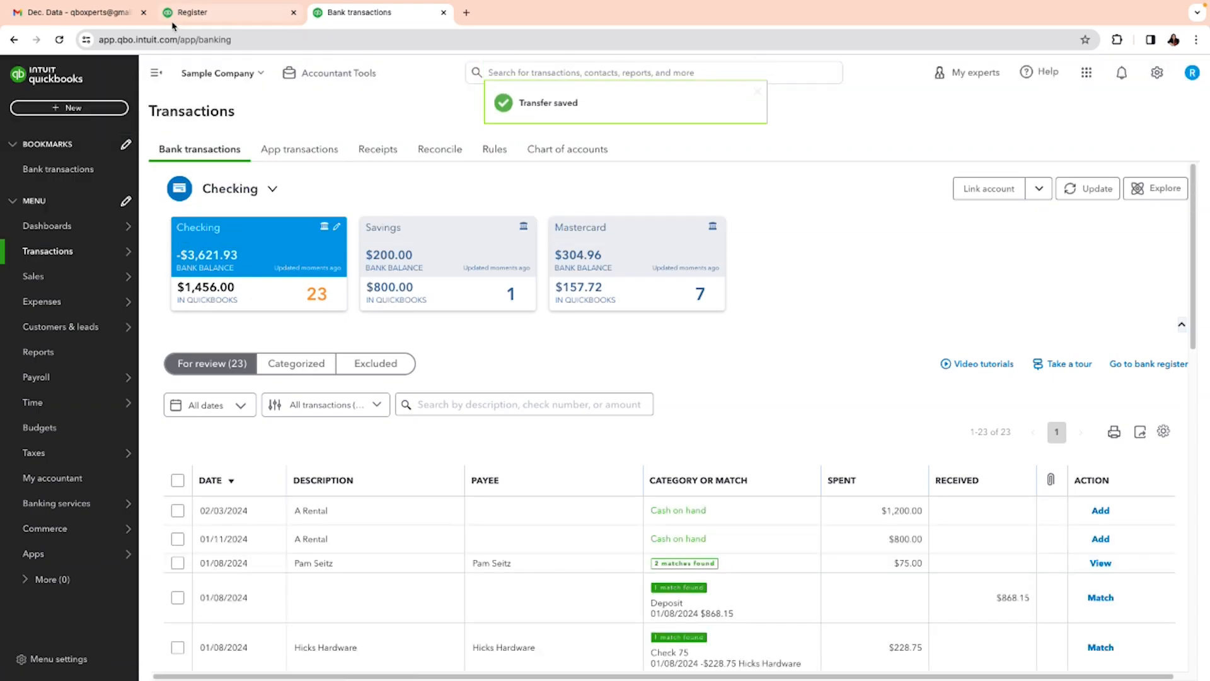
- In the Register browser tab, reopen the Cash on hand register from the chart of accounts and review its updated entries
{"action": "left_click", "coordinate": [188, 14]}
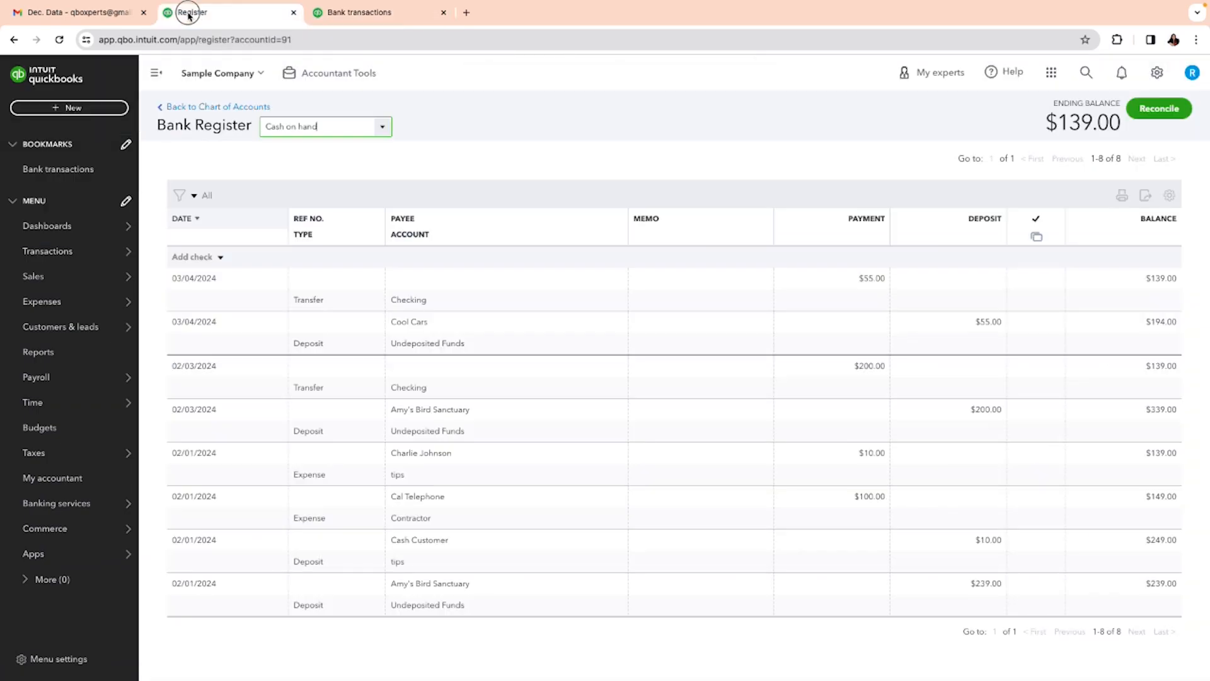
{"action": "left_click", "coordinate": [193, 106]}
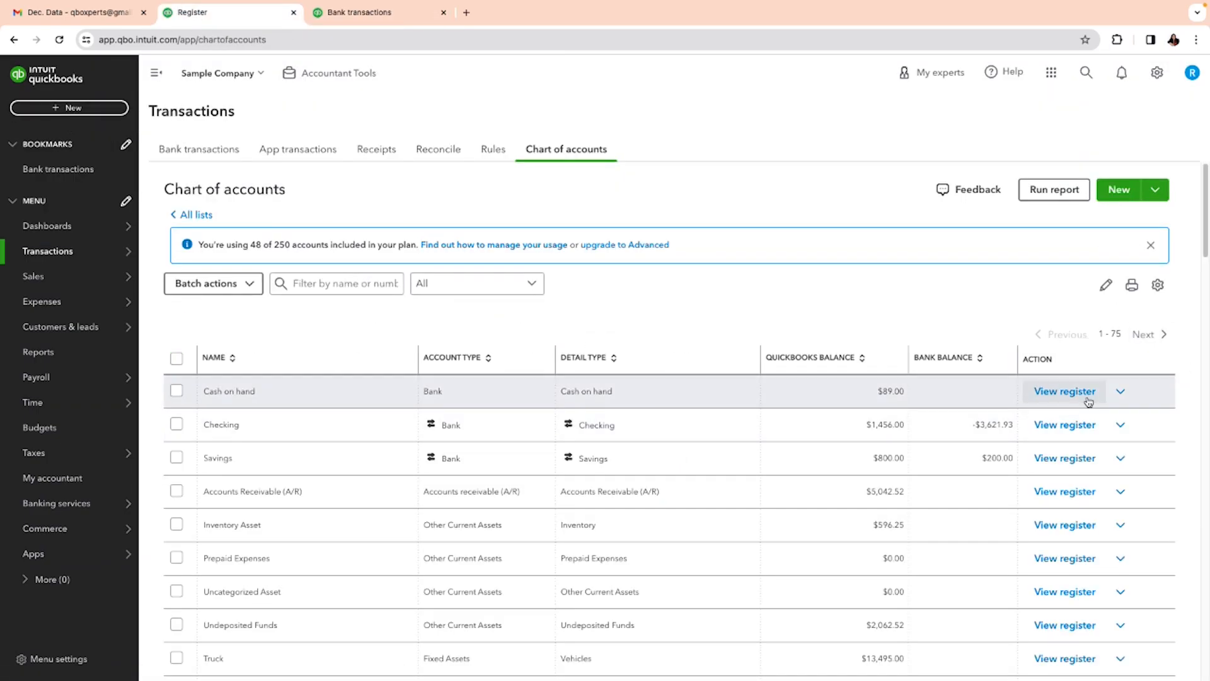
{"action": "left_click", "coordinate": [1070, 392]}
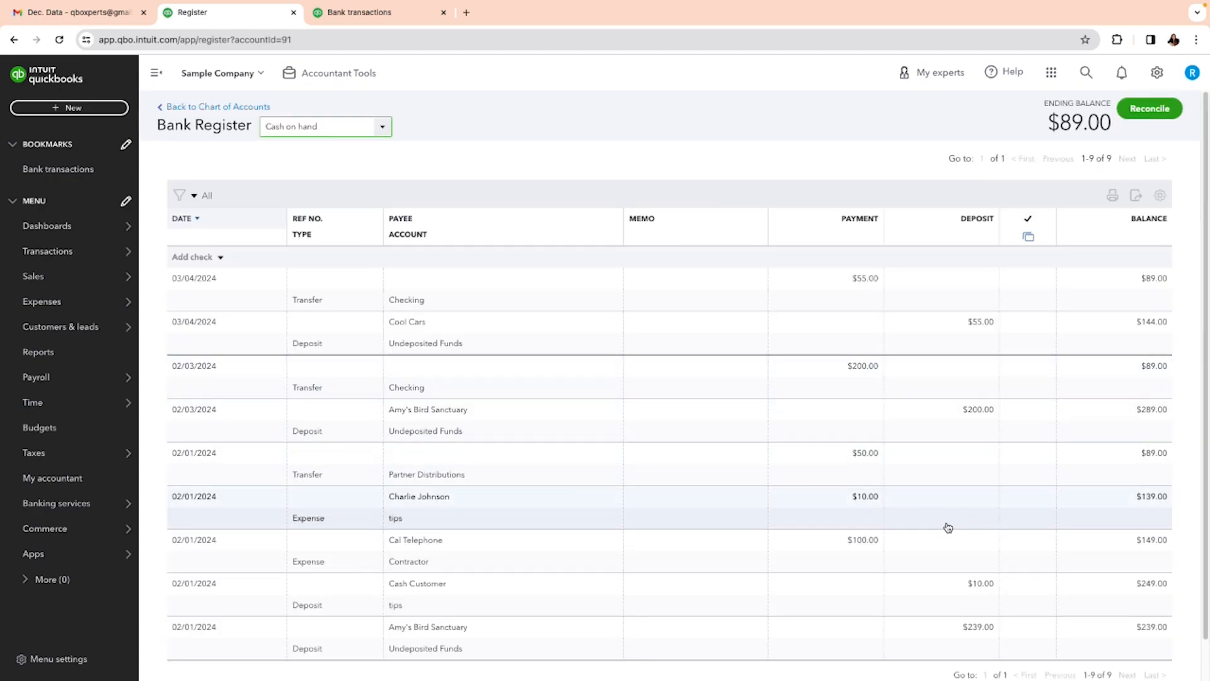
{"action": "scroll", "coordinate": [972, 516], "scroll_direction": "down", "scroll_amount": 1}
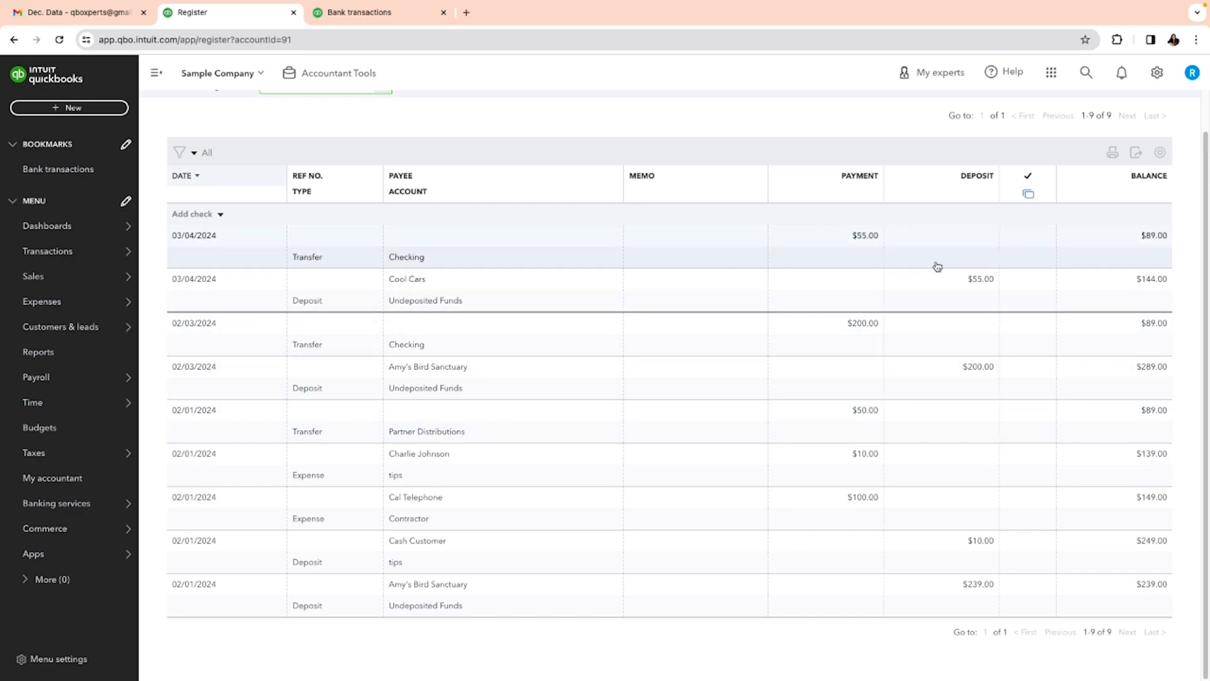
{"action": "scroll", "coordinate": [1059, 250], "scroll_direction": "up", "scroll_amount": 1}
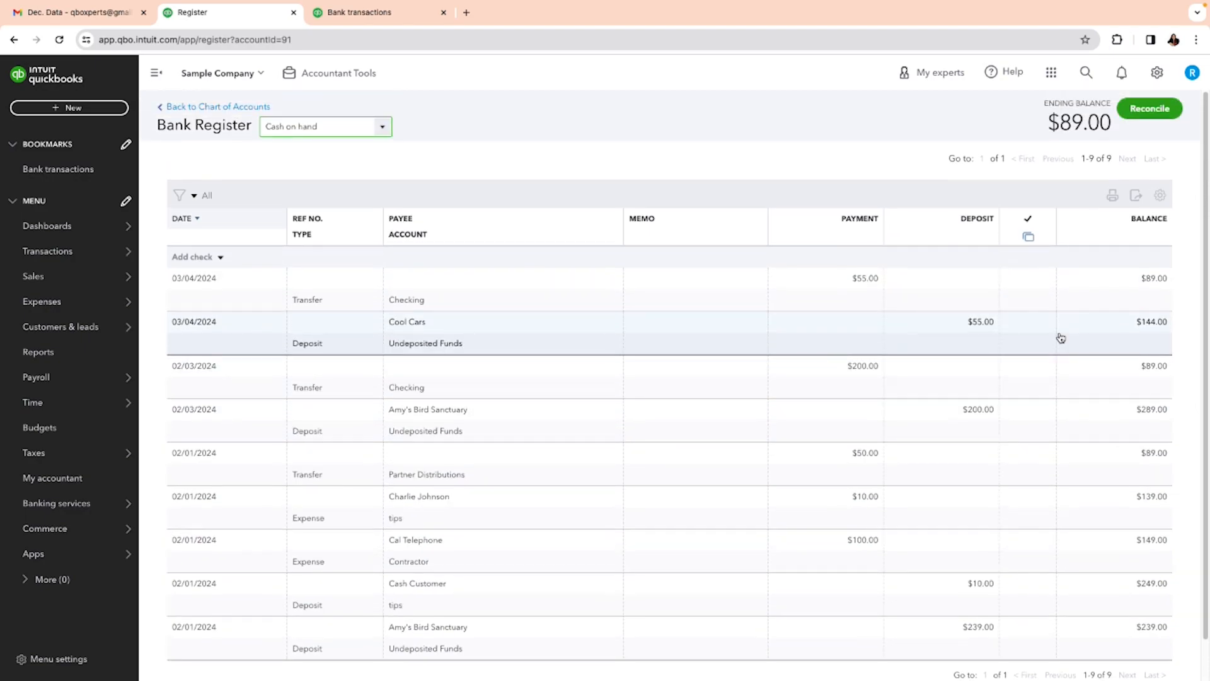
- Start a reconciliation of Cash on hand with ending balance 89.00 and ending date March 4, 2024, dismissing the introduction and tips
{"action": "left_click", "coordinate": [1143, 113]}
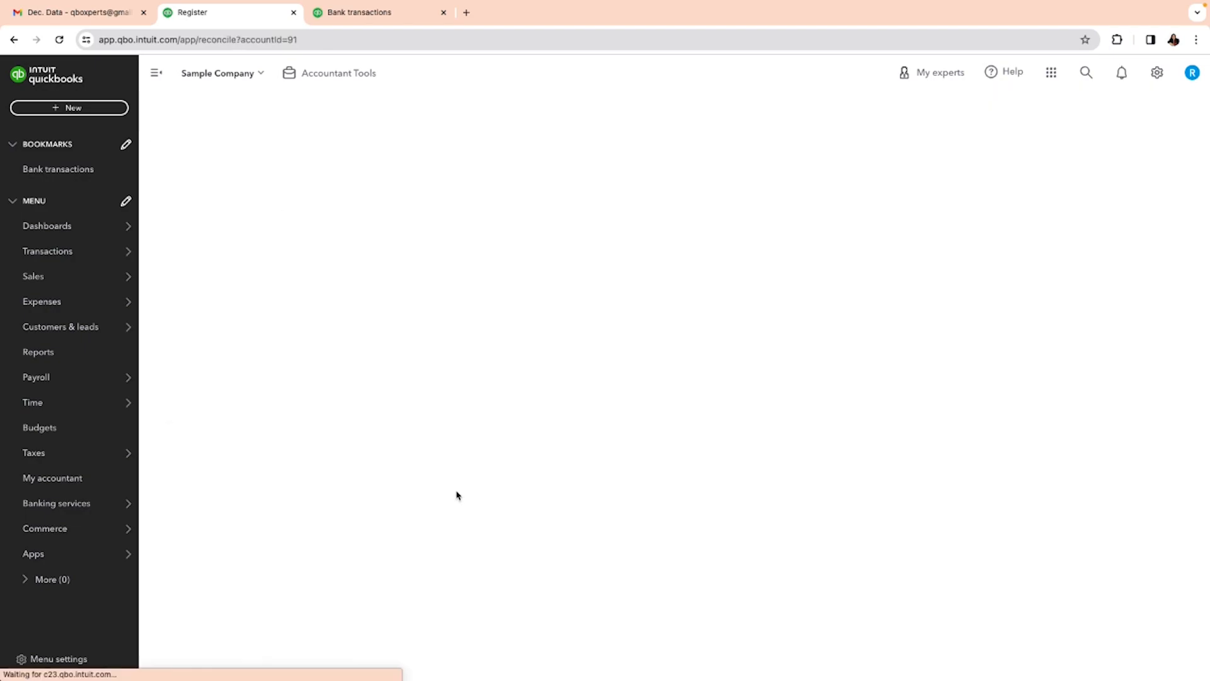
{"action": "left_click", "coordinate": [228, 420]}
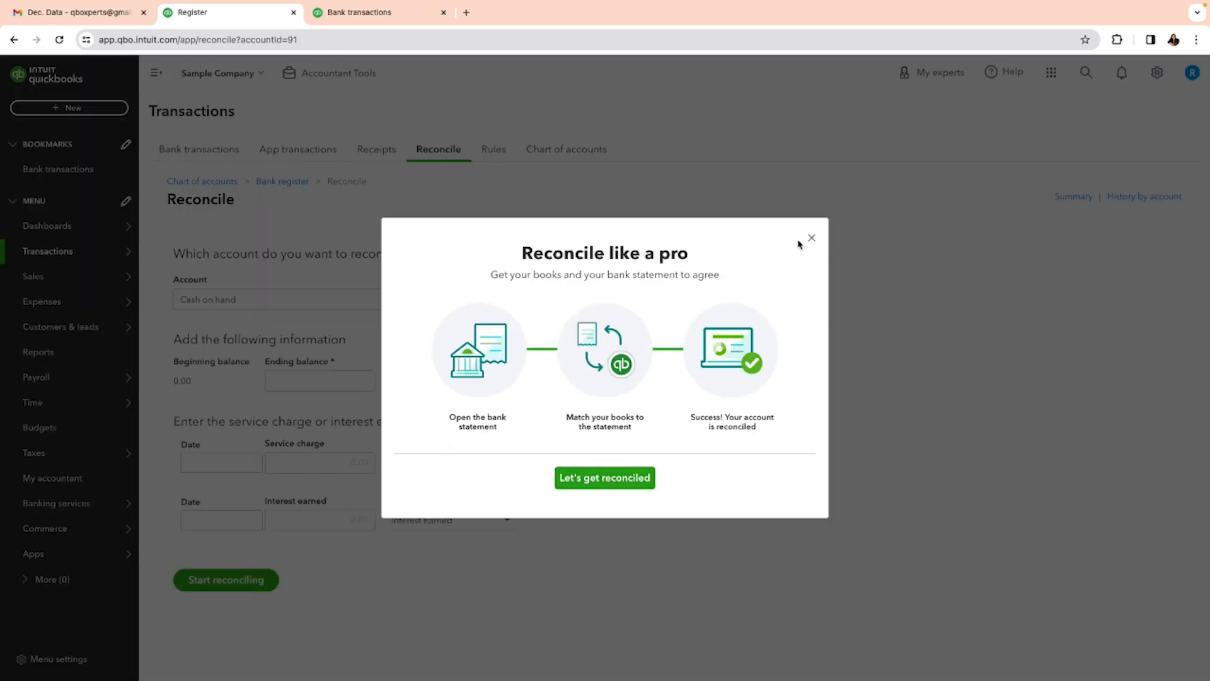
{"action": "left_click", "coordinate": [812, 238]}
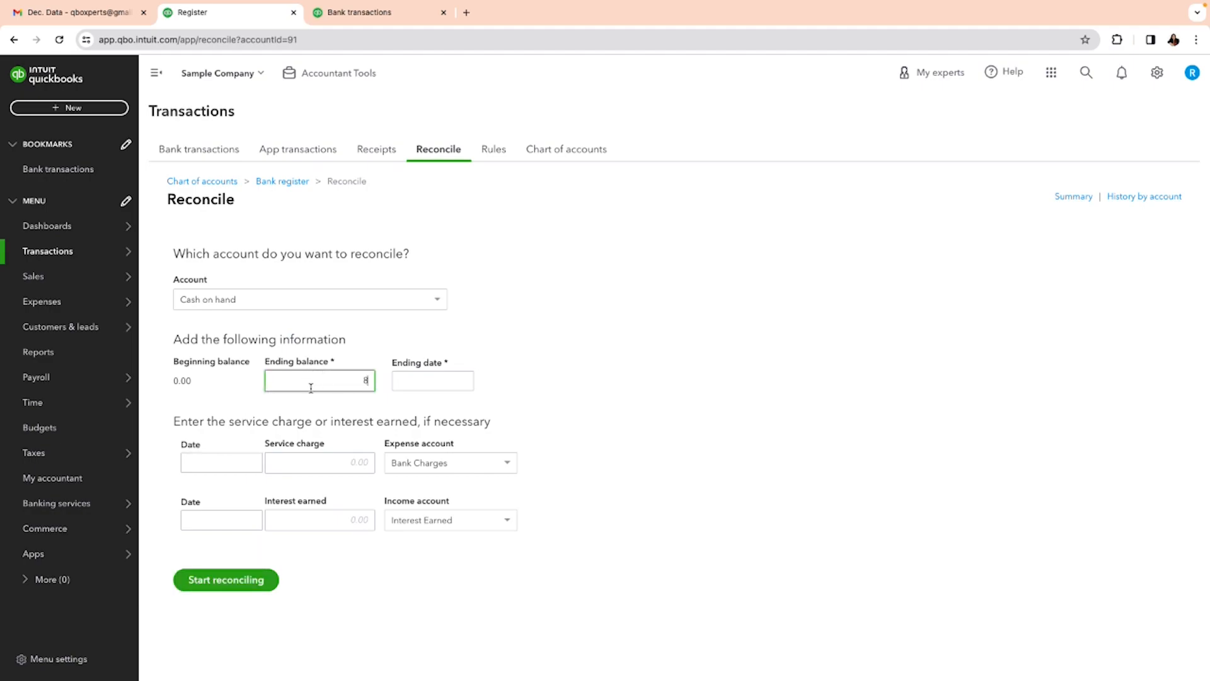
{"action": "left_click", "coordinate": [464, 382]}
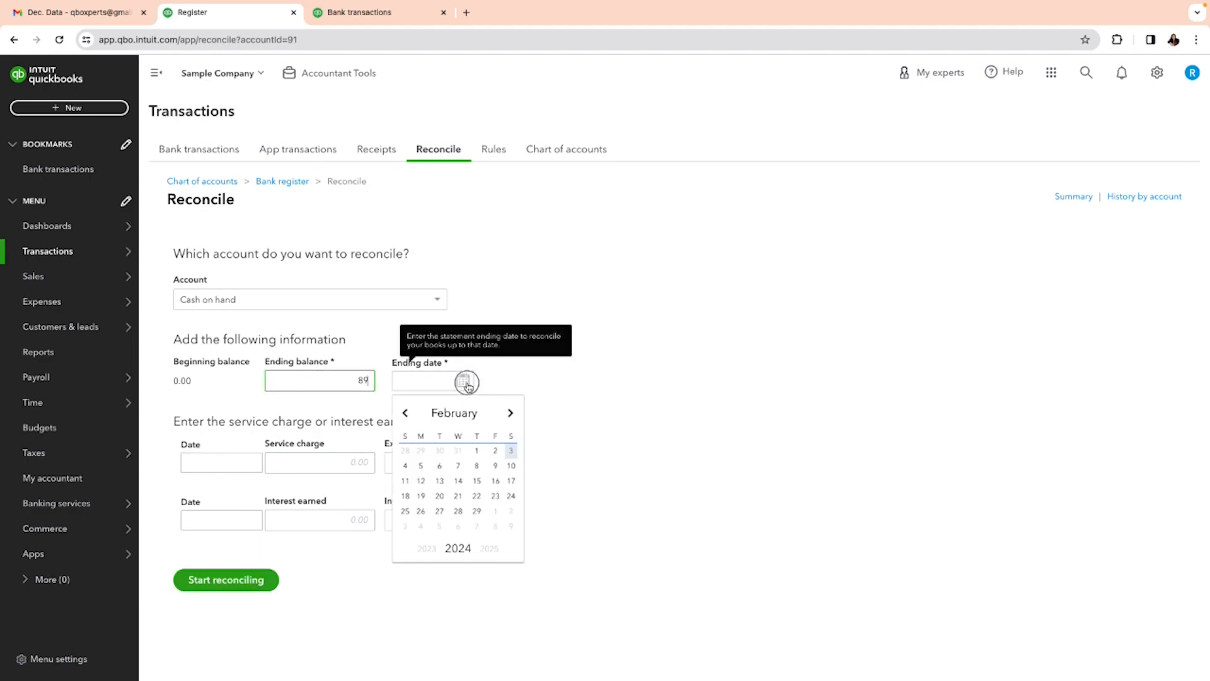
{"action": "left_click", "coordinate": [510, 413]}
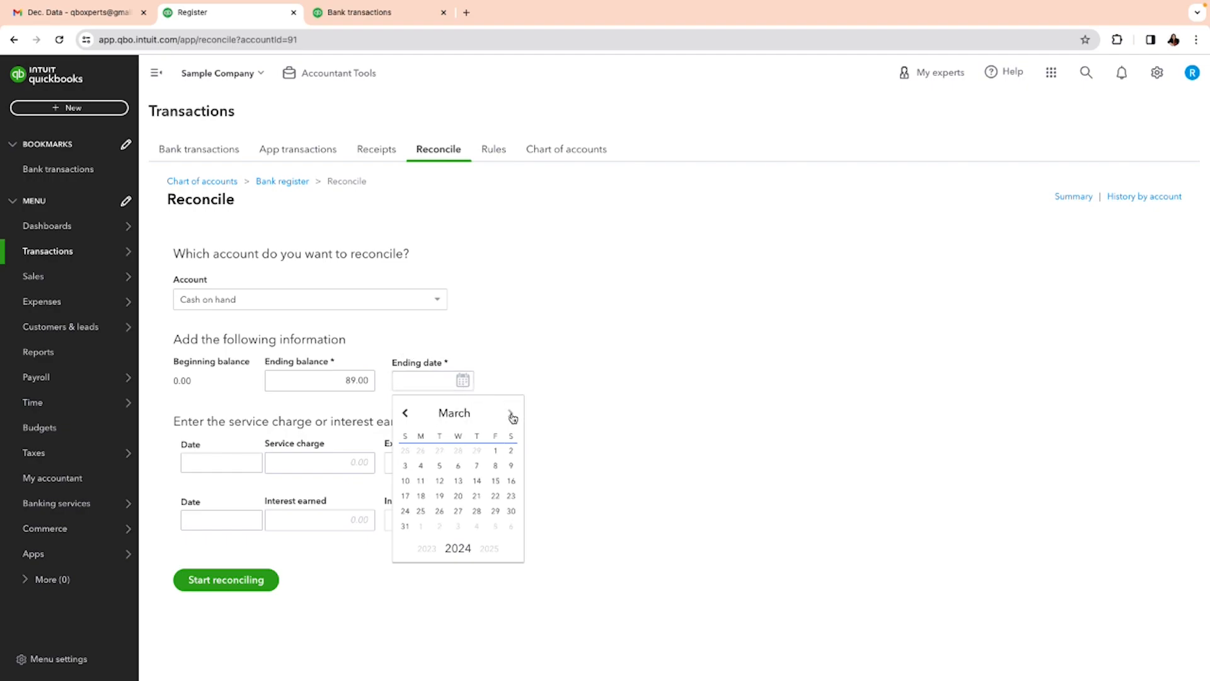
{"action": "left_click", "coordinate": [420, 465]}
{"action": "left_click", "coordinate": [222, 589]}
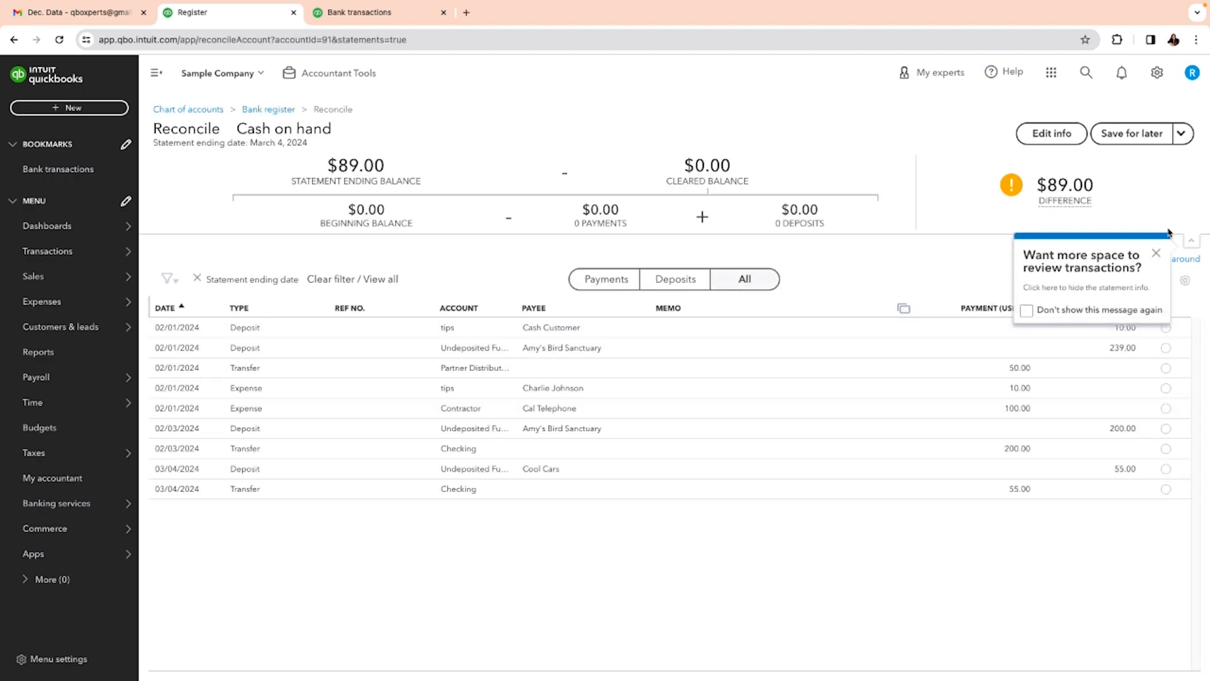
{"action": "left_click", "coordinate": [1155, 255]}
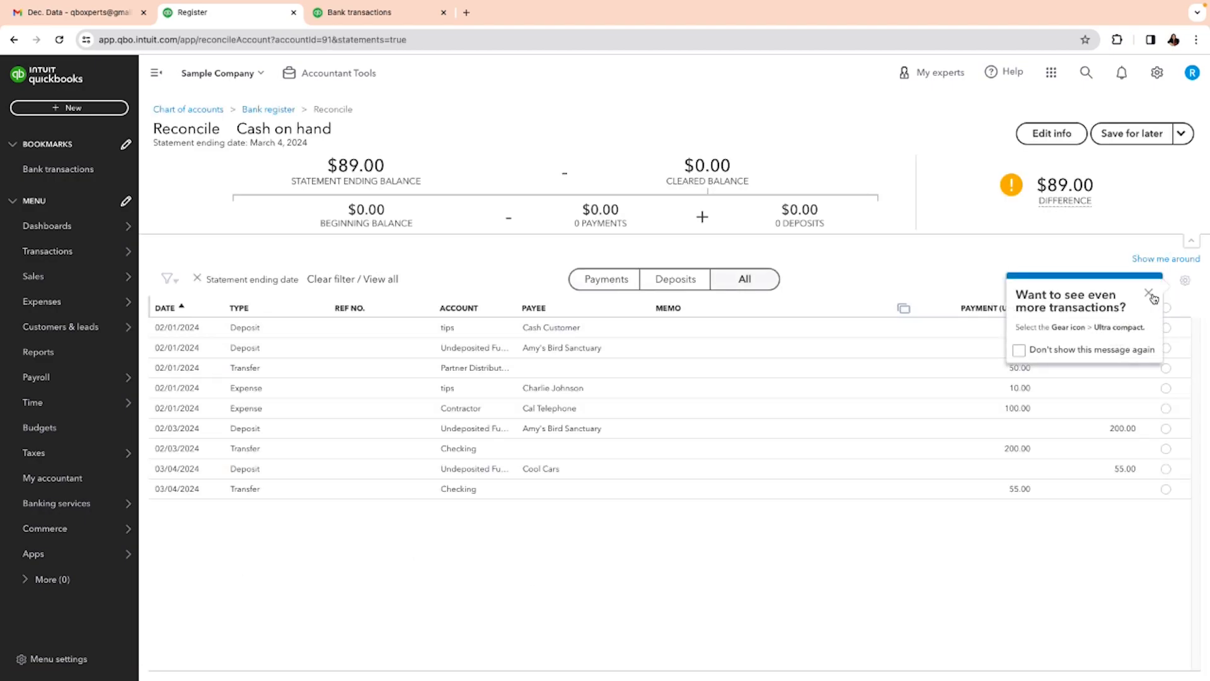
{"action": "left_click", "coordinate": [1152, 290]}
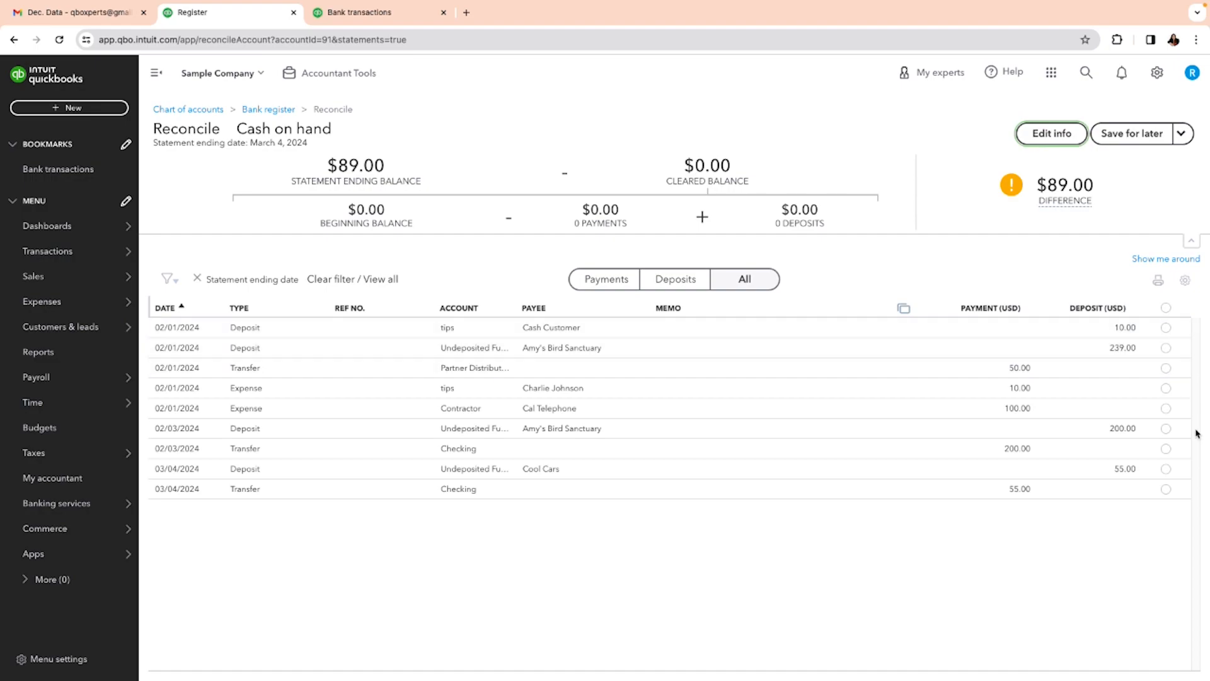
- Mark all listed transactions as cleared, then finish the Cash on hand reconciliation and close its completion dialog
{"action": "left_click", "coordinate": [1166, 308]}
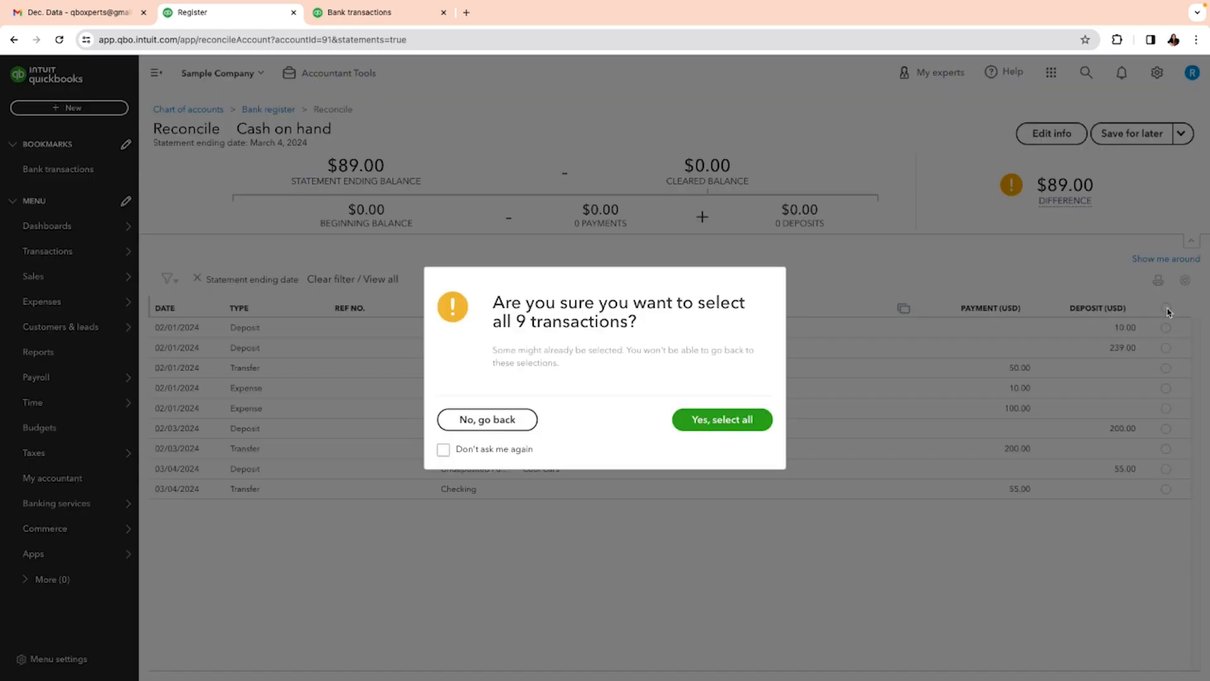
{"action": "left_click", "coordinate": [710, 422]}
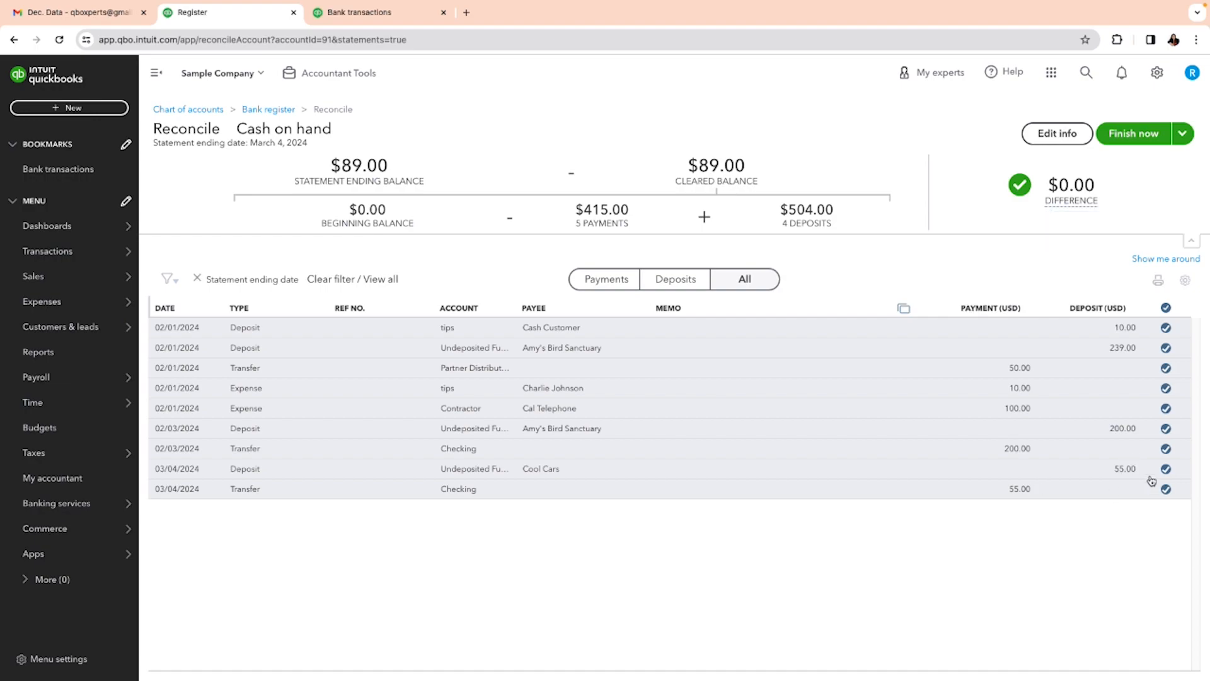
{"action": "left_click", "coordinate": [1123, 140]}
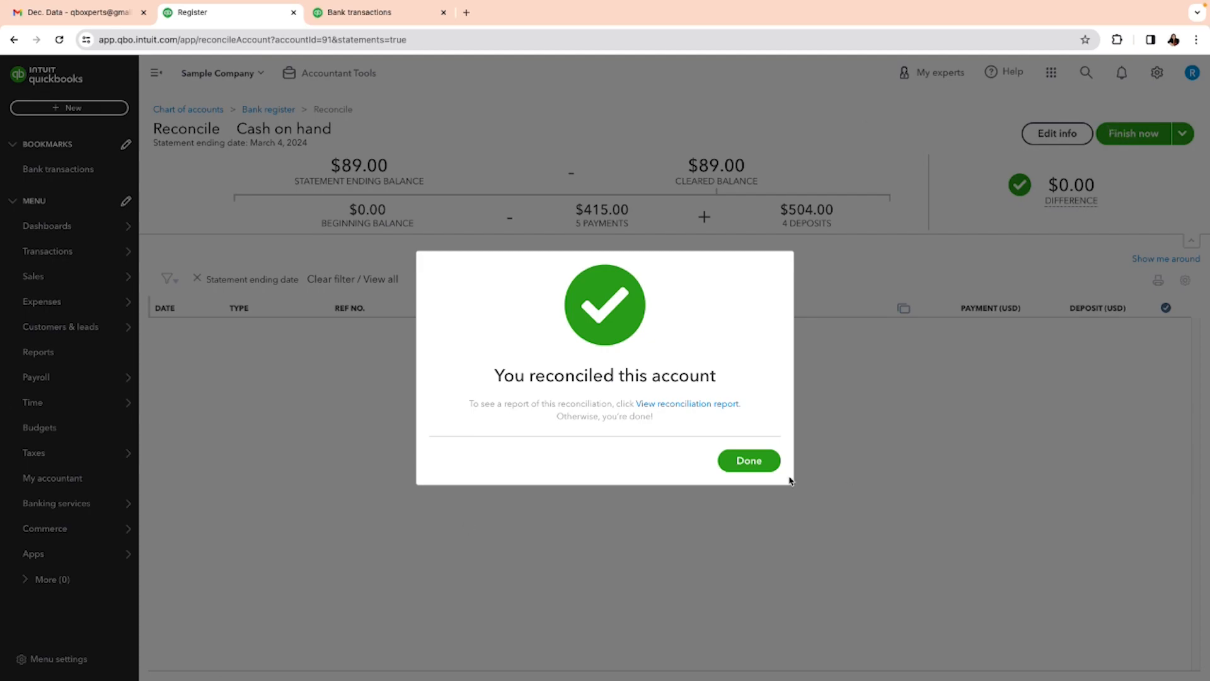
{"action": "left_click", "coordinate": [750, 460]}
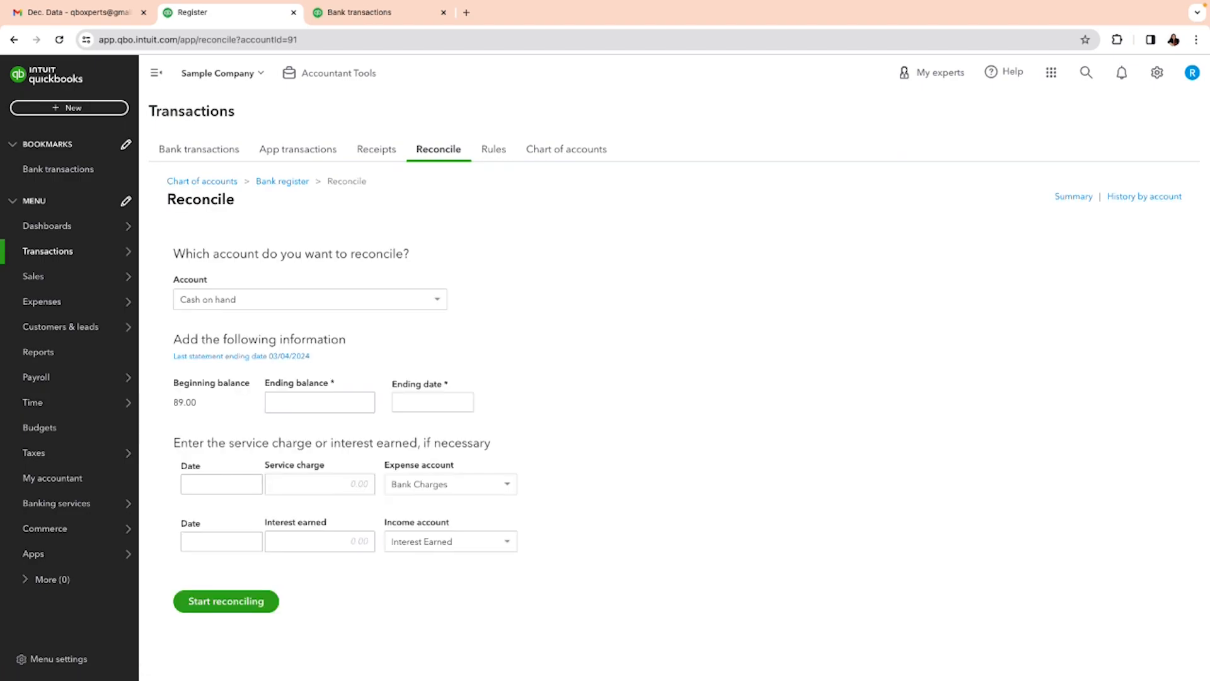